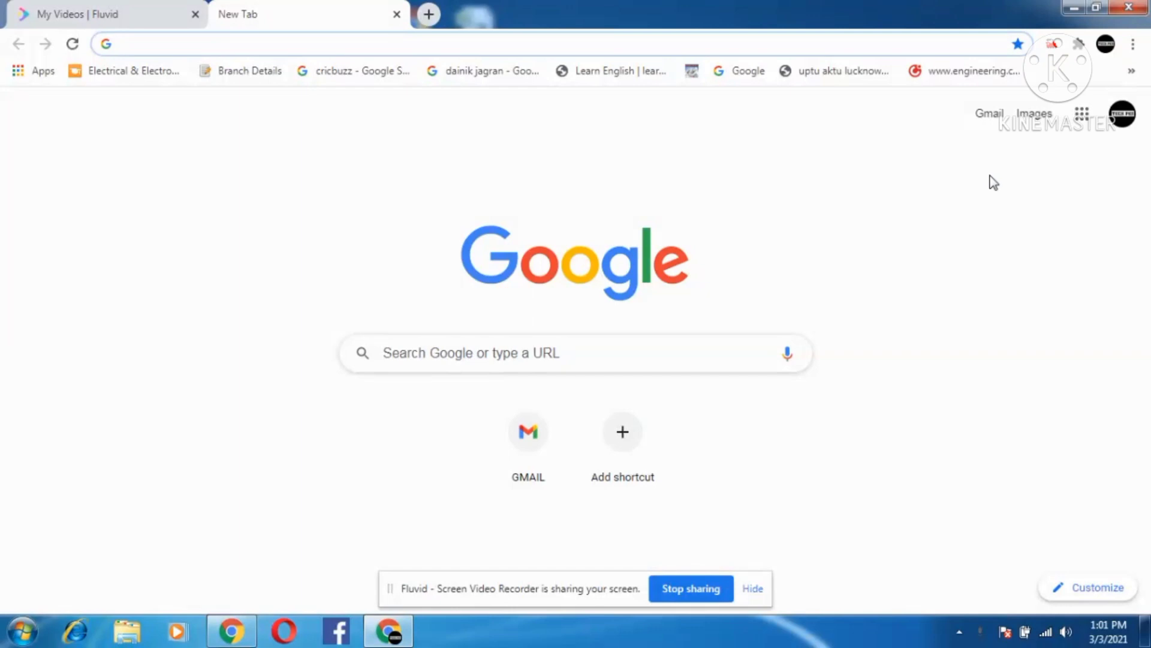
Step: Search for blogger.com in a new incognito window and open the Blogger site from the results
{"action": "left_click", "coordinate": [1132, 45]}
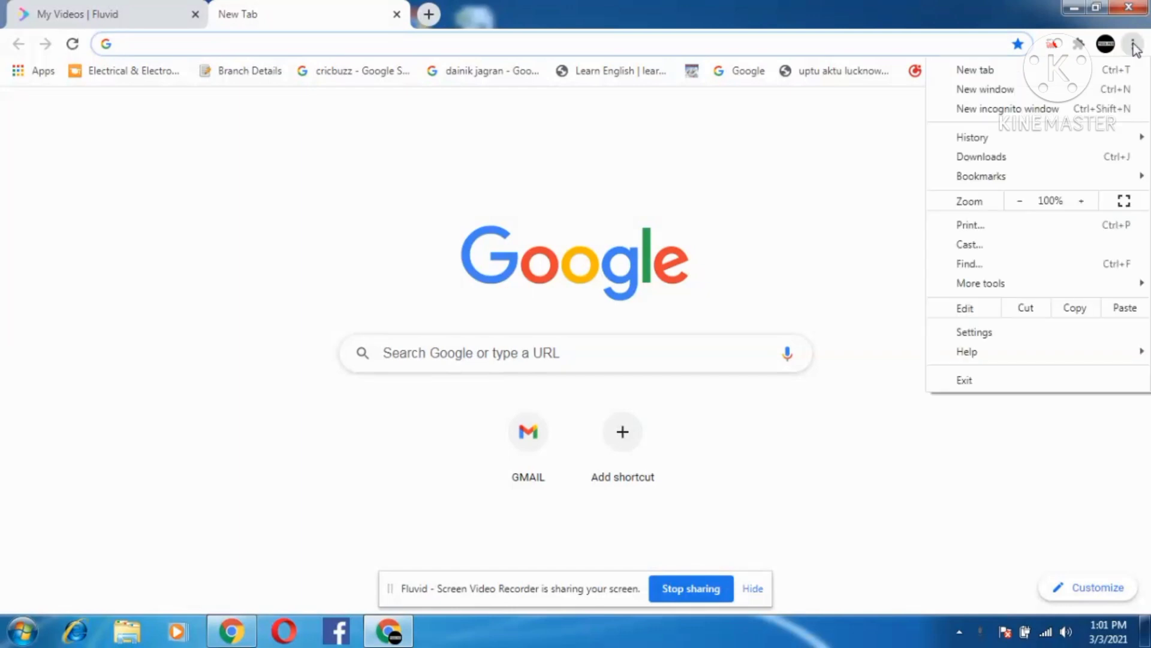
{"action": "left_click", "coordinate": [1061, 110]}
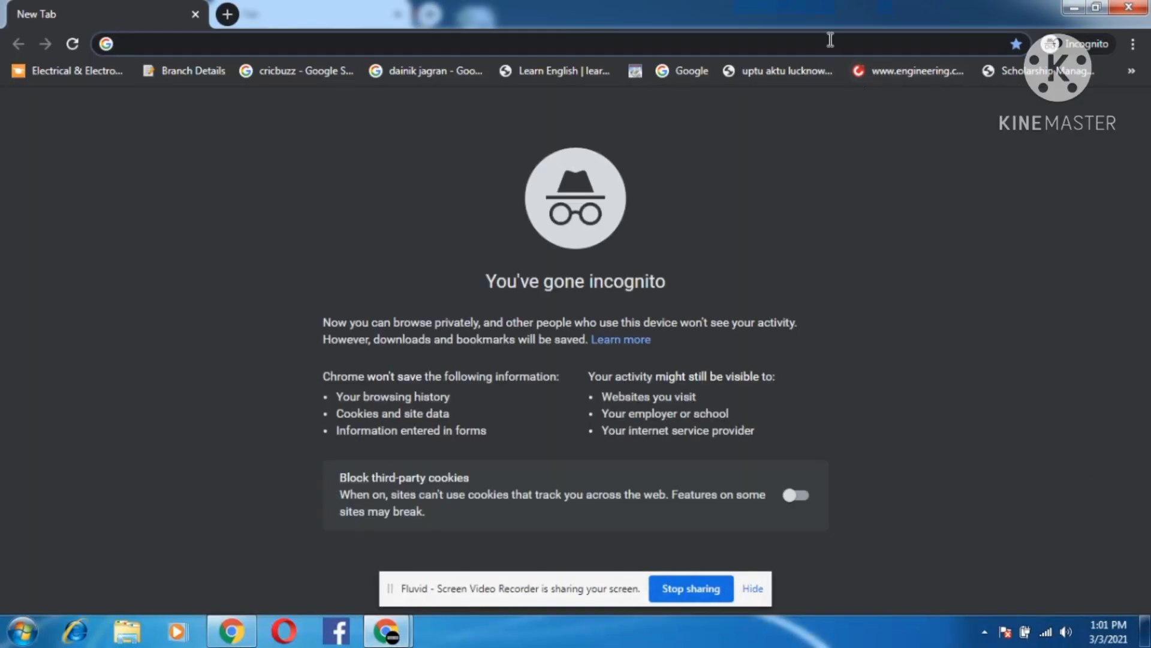
{"action": "type", "text": "blogger"}
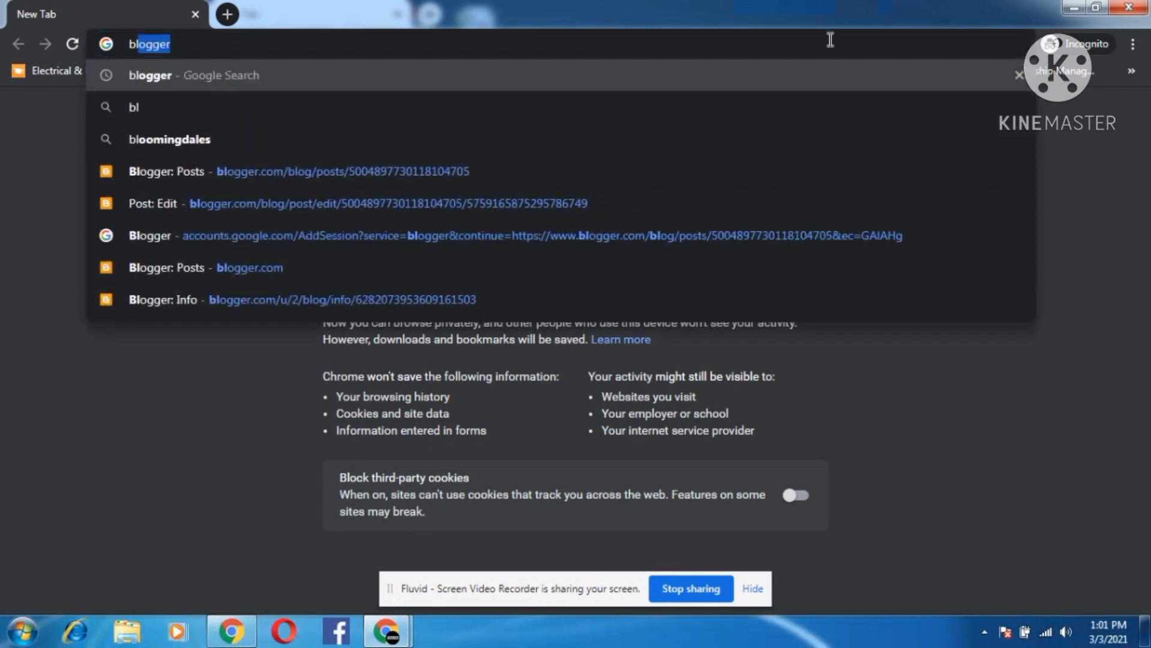
{"action": "type", "text": ".c"}
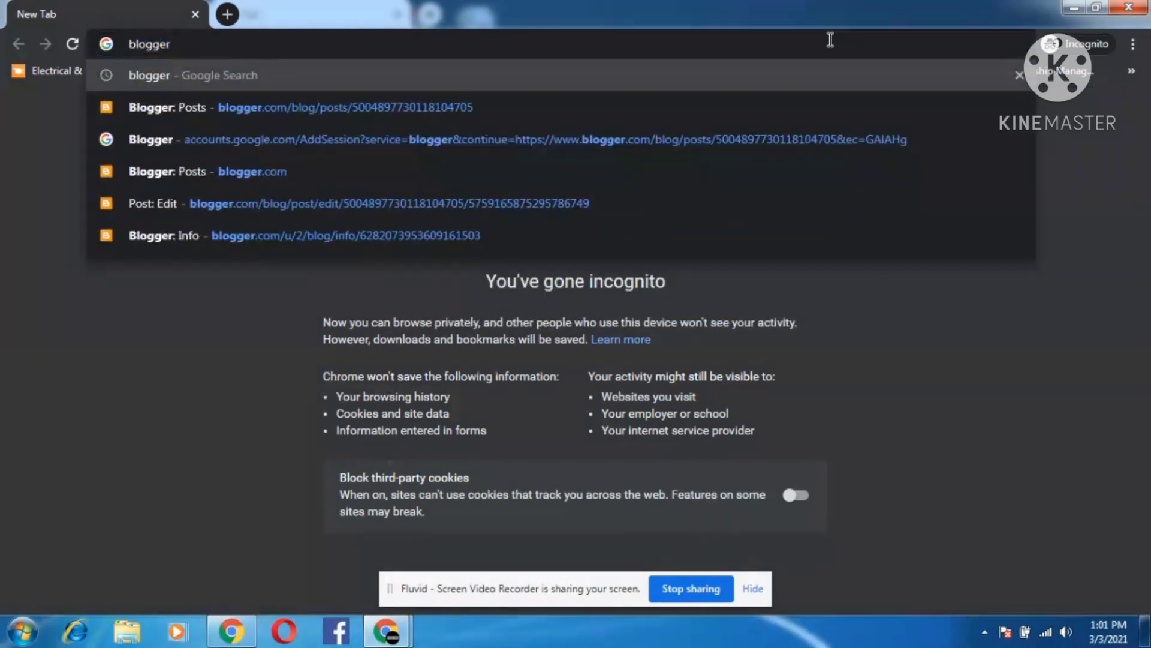
{"action": "type", "text": "om"}
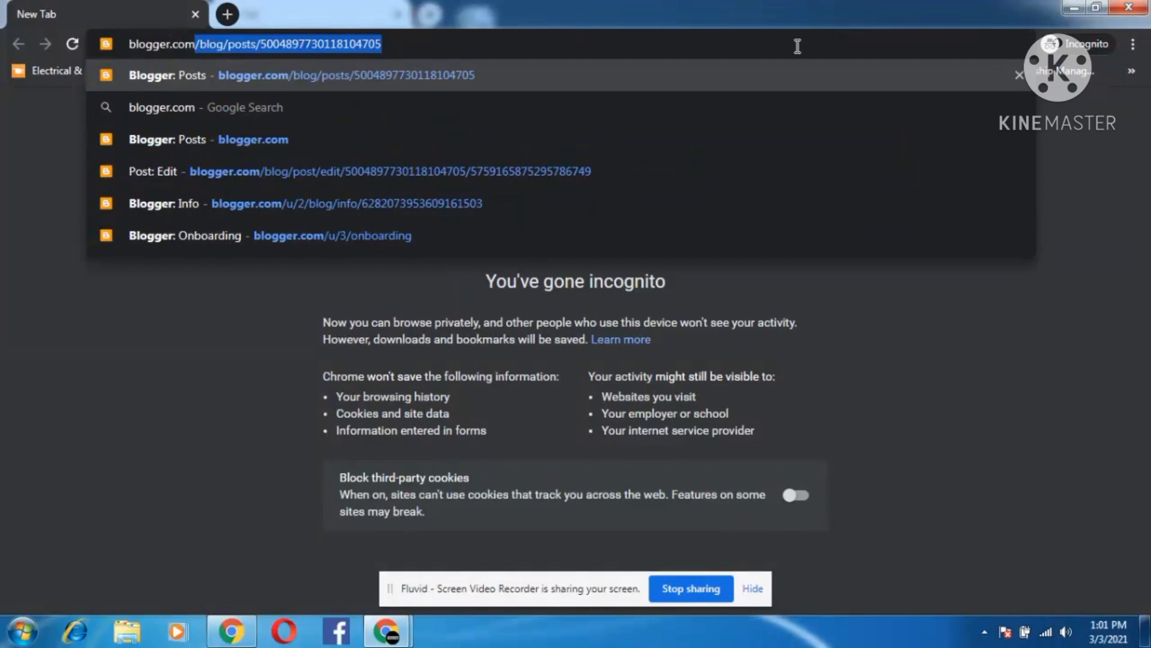
{"action": "left_click", "coordinate": [646, 111]}
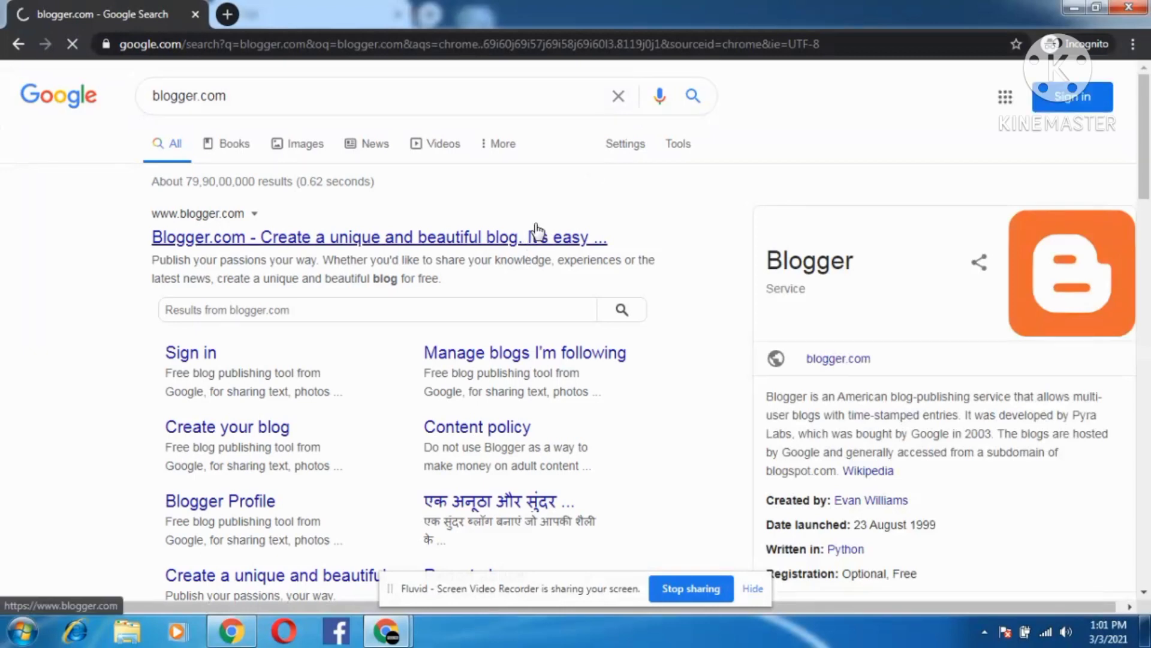
{"action": "left_click", "coordinate": [486, 238]}
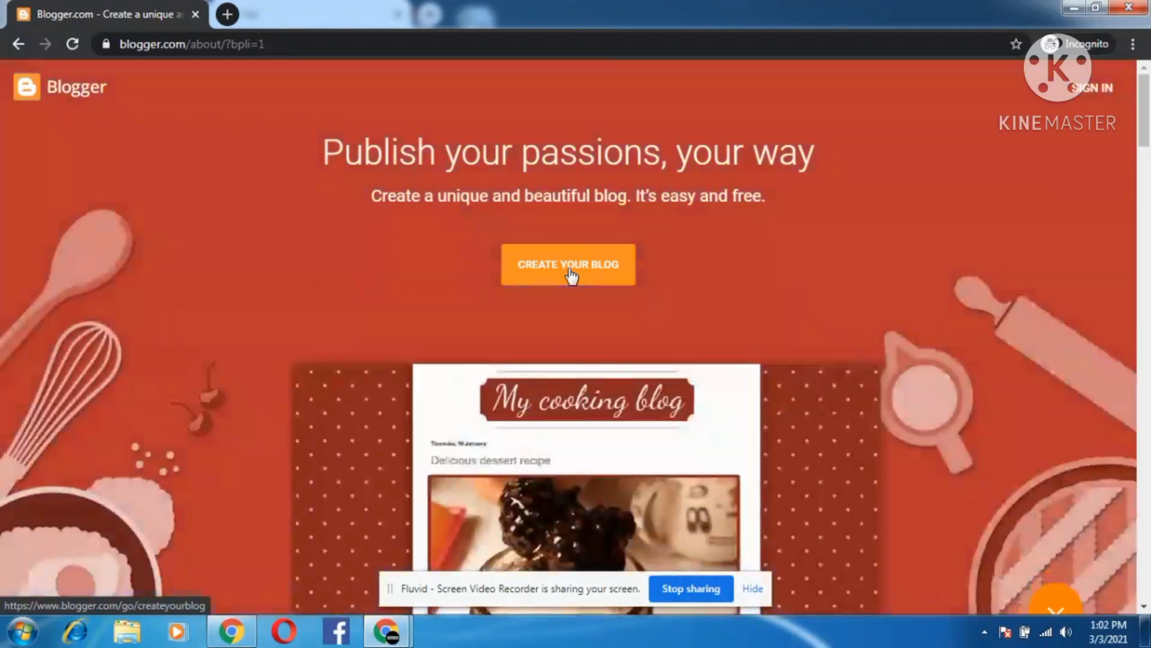
Step: Start creating a blog and sign in with the saved account e-mail and password, confirming the account recovery details
{"action": "left_click", "coordinate": [573, 273]}
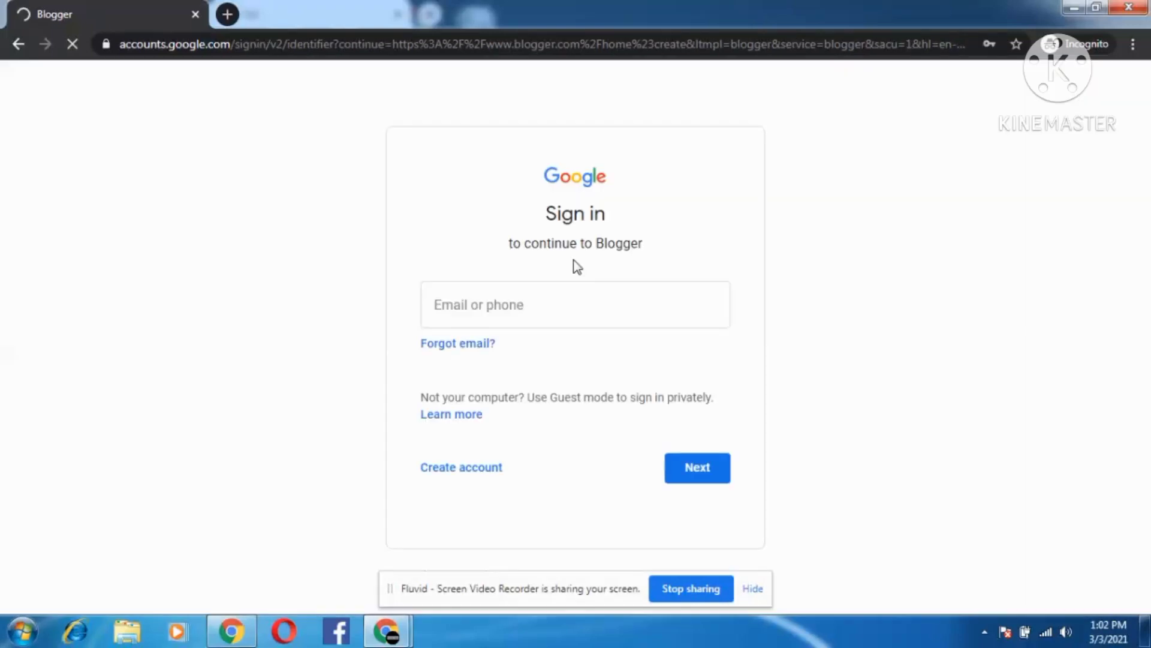
{"action": "left_click", "coordinate": [563, 310]}
{"action": "left_click", "coordinate": [563, 311]}
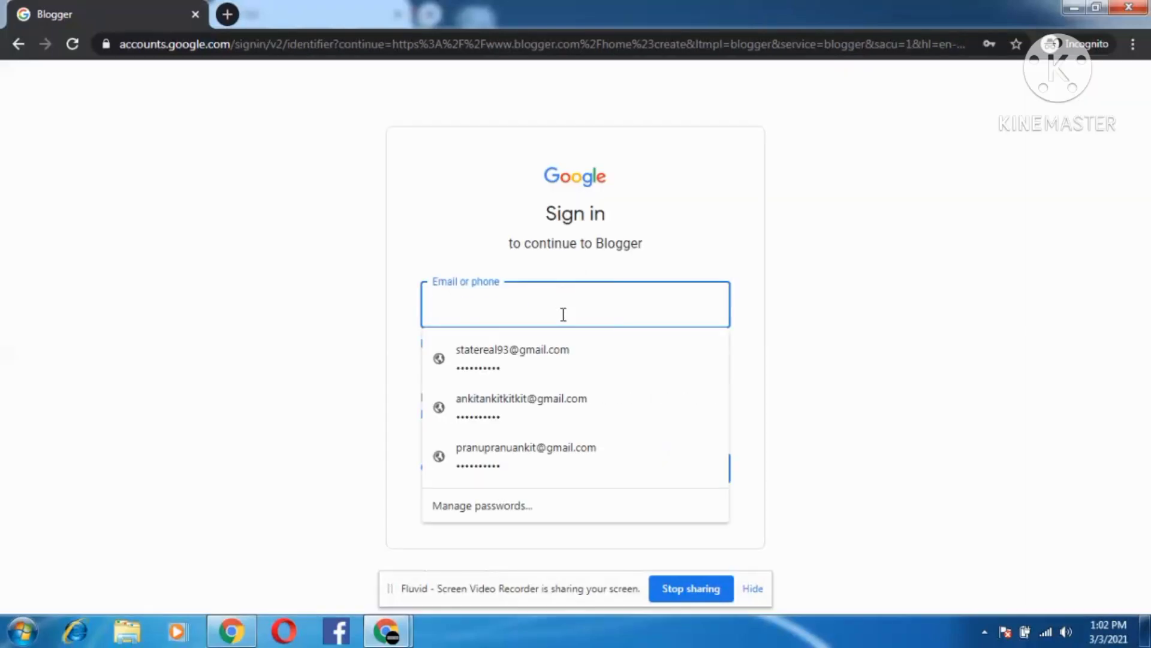
{"action": "left_click", "coordinate": [549, 355]}
{"action": "left_click", "coordinate": [699, 470]}
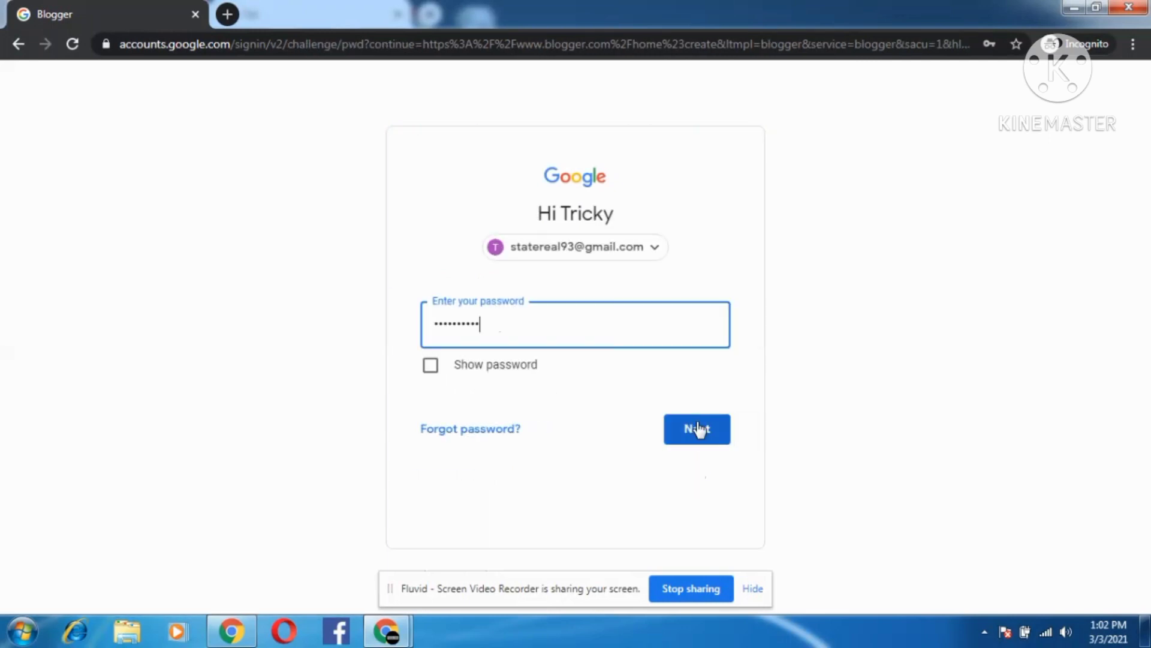
{"action": "left_click", "coordinate": [698, 435]}
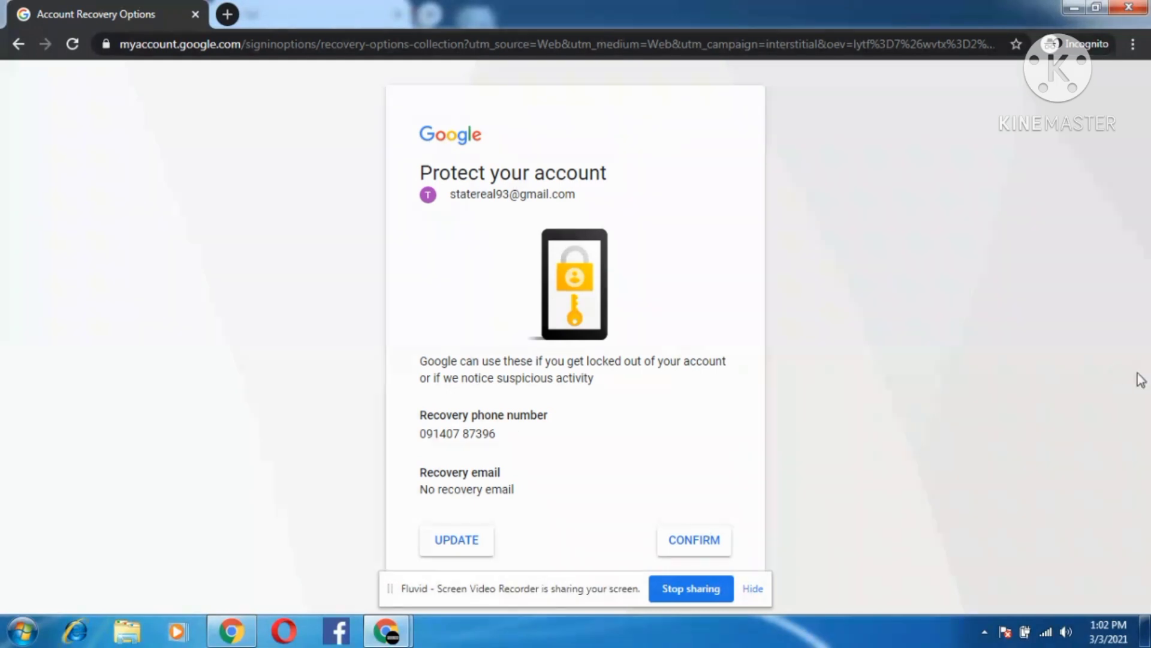
{"action": "left_click", "coordinate": [672, 539]}
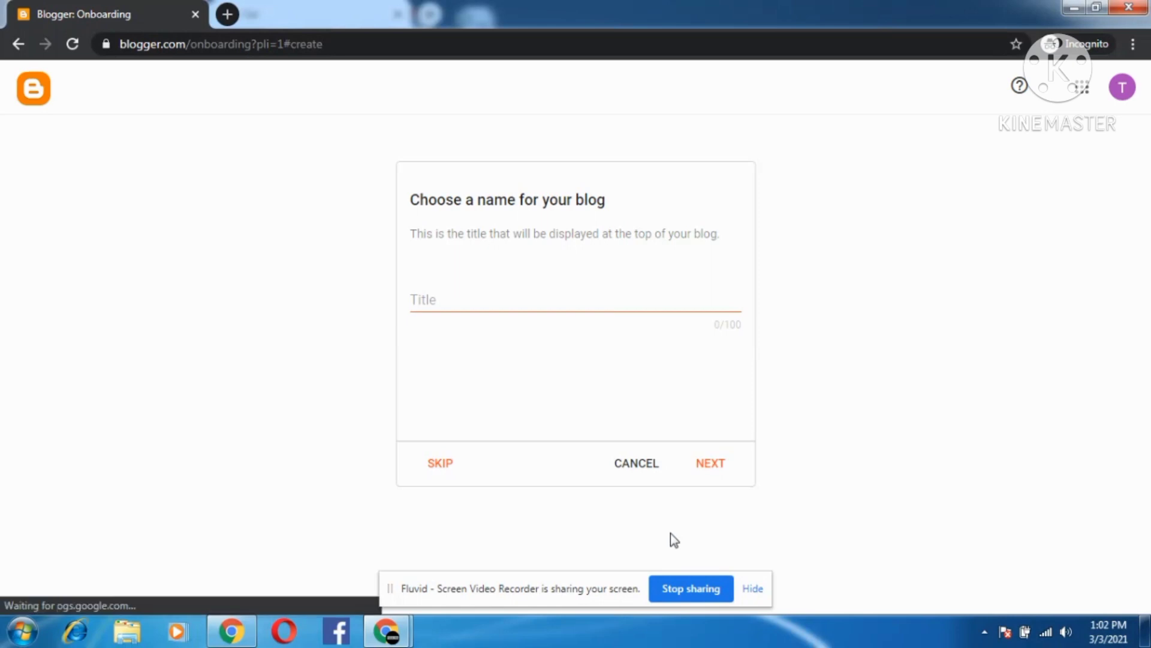
Step: Name the blog "Blog For You" and continue to the address choice
{"action": "left_click", "coordinate": [637, 298]}
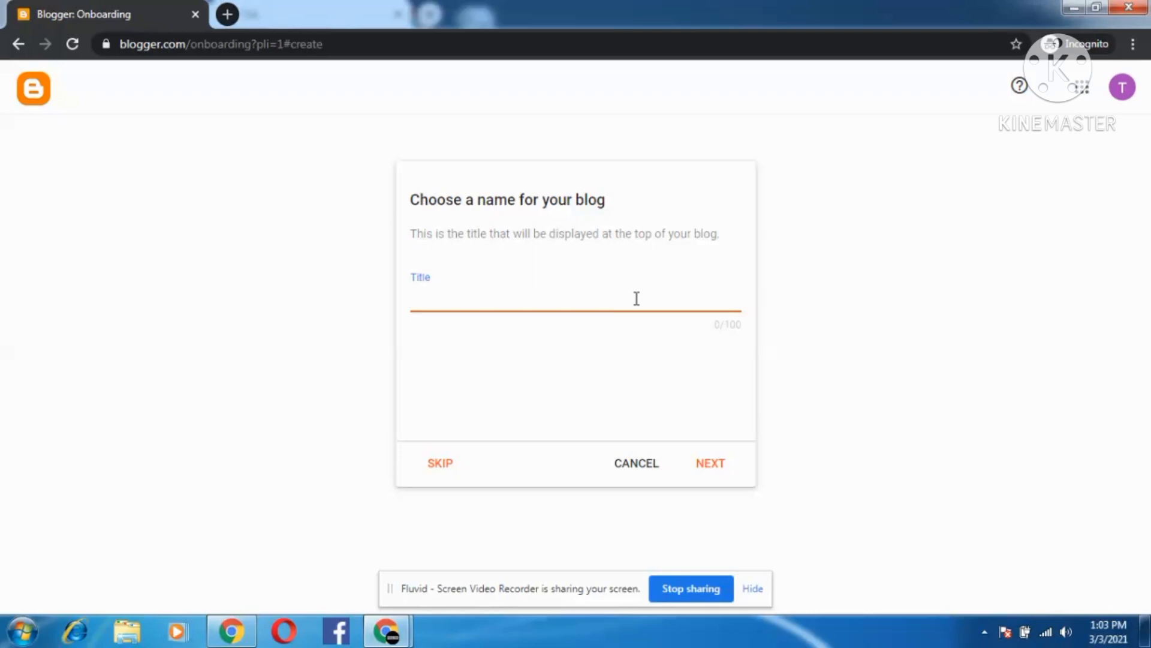
{"action": "type", "text": "bl"}
{"action": "key", "text": "BackSpace"}
{"action": "key", "text": "BackSpace"}
{"action": "type", "text": "Blog4"}
{"action": "key", "text": "BackSpace"}
{"action": "type", "text": "FOR"}
{"action": "key", "text": "BackSpace"}
{"action": "key", "text": "BackSpace"}
{"action": "type", "text": "O"}
{"action": "key", "text": "BackSpace"}
{"action": "type", "text": "or You"}
{"action": "left_click", "coordinate": [704, 465]}
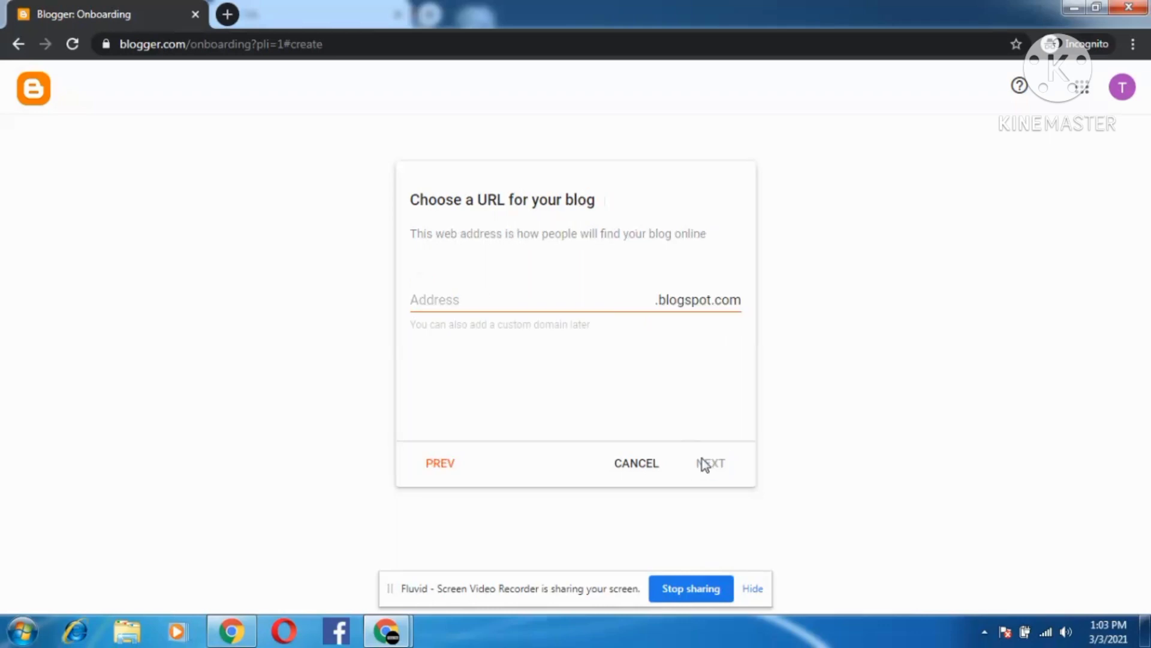
Step: Try blog4u, blogforu, blogforyou and blogfru as the blog's web address
{"action": "left_click", "coordinate": [590, 302]}
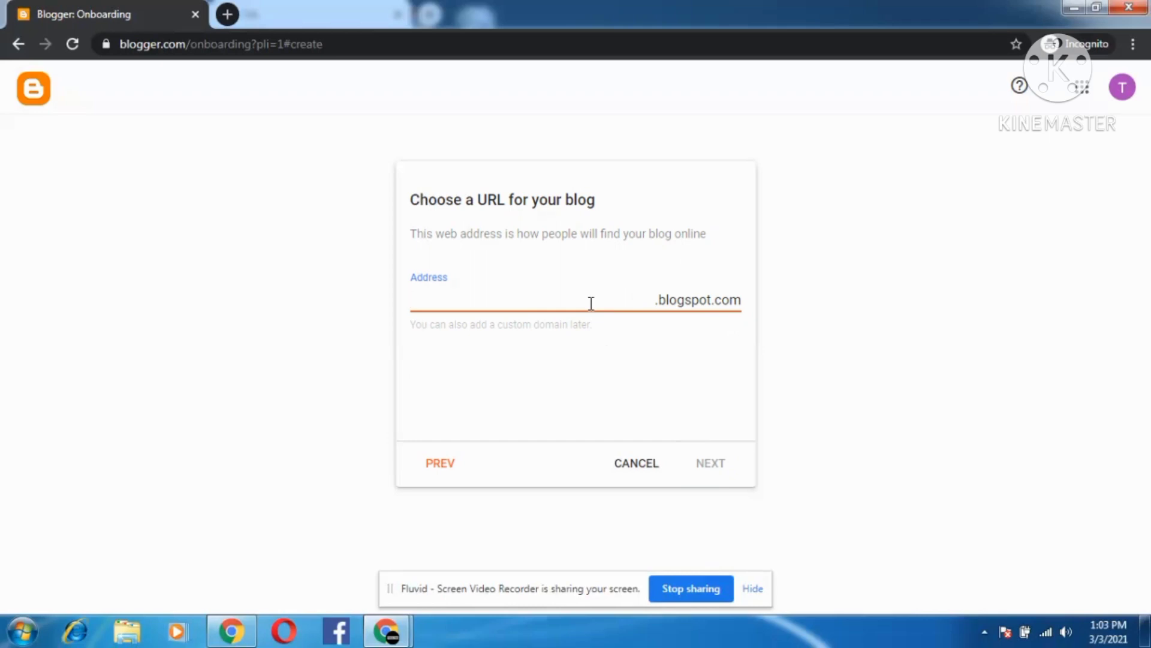
{"action": "type", "text": "blog4u"}
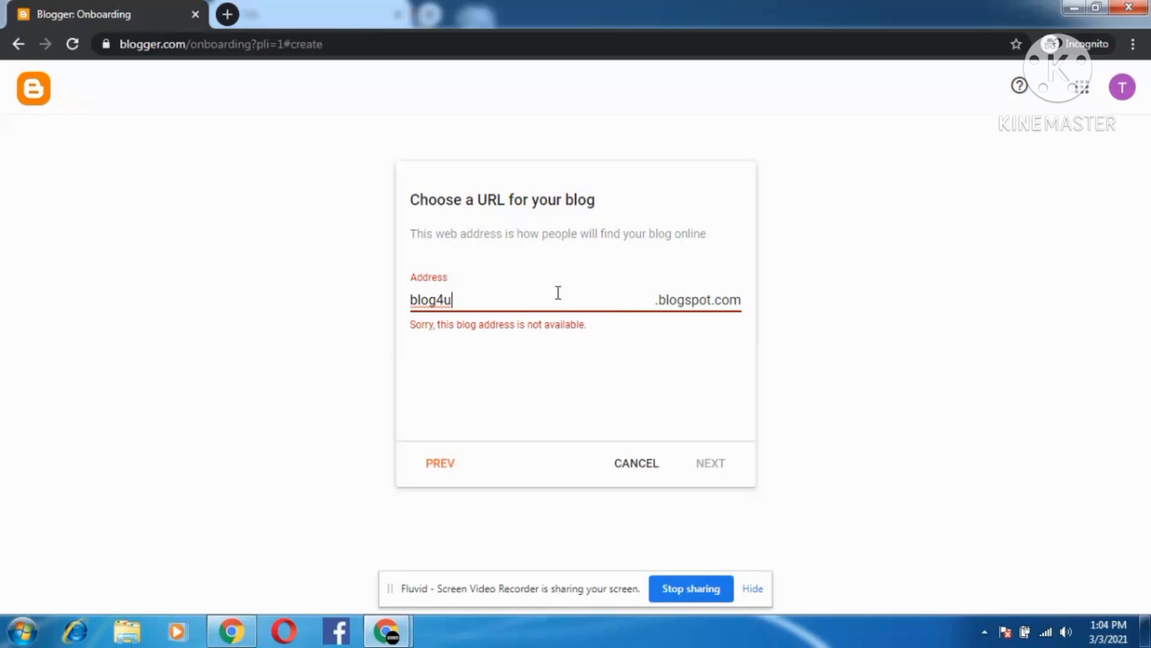
{"action": "key", "text": "BackSpace"}
{"action": "key", "text": "BackSpace"}
{"action": "type", "text": "f"}
{"action": "type", "text": "or"}
{"action": "type", "text": "u"}
{"action": "key", "text": "BackSpace"}
{"action": "type", "text": "you"}
{"action": "key", "text": "BackSpace"}
{"action": "key", "text": "BackSpace"}
{"action": "key", "text": "BackSpace"}
{"action": "key", "text": "BackSpace"}
{"action": "key", "text": "BackSpace"}
{"action": "type", "text": "r"}
{"action": "type", "text": "u"}
{"action": "key", "text": "BackSpace"}
{"action": "key", "text": "BackSpace"}
{"action": "key", "text": "BackSpace"}
Step: Set the blog's web address to blog44uu.blogspot.com and continue to the display name
{"action": "type", "text": "44uu"}
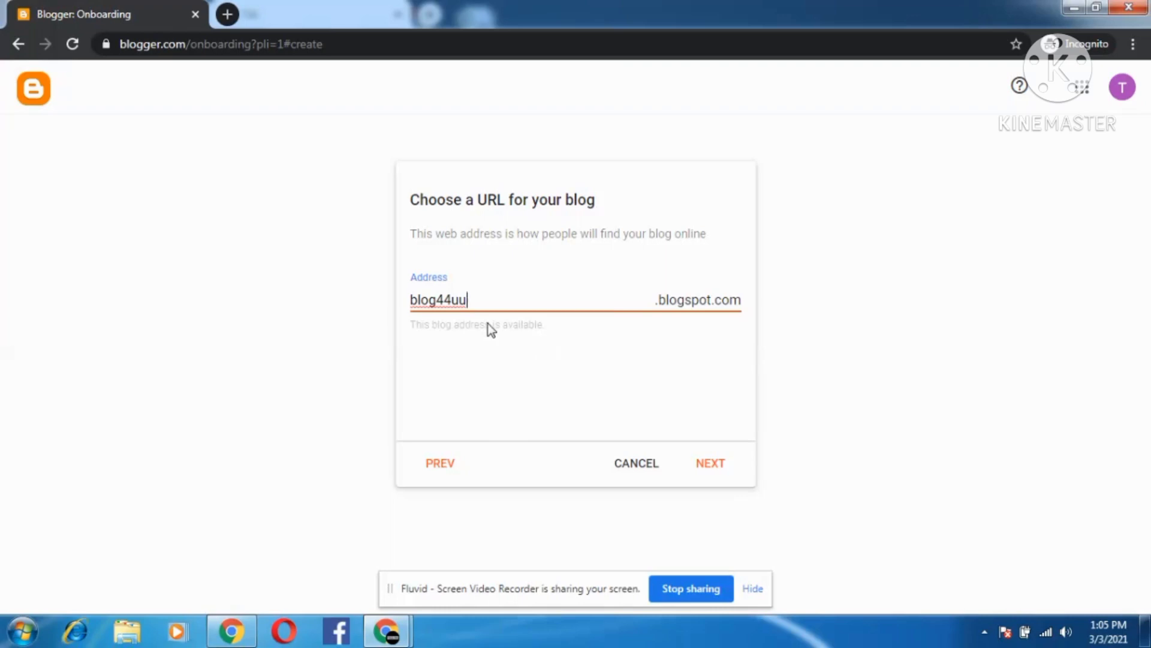
{"action": "left_click", "coordinate": [454, 301]}
{"action": "type", "text": "="}
{"action": "key", "text": "BackSpace"}
{"action": "key", "text": "BackSpace"}
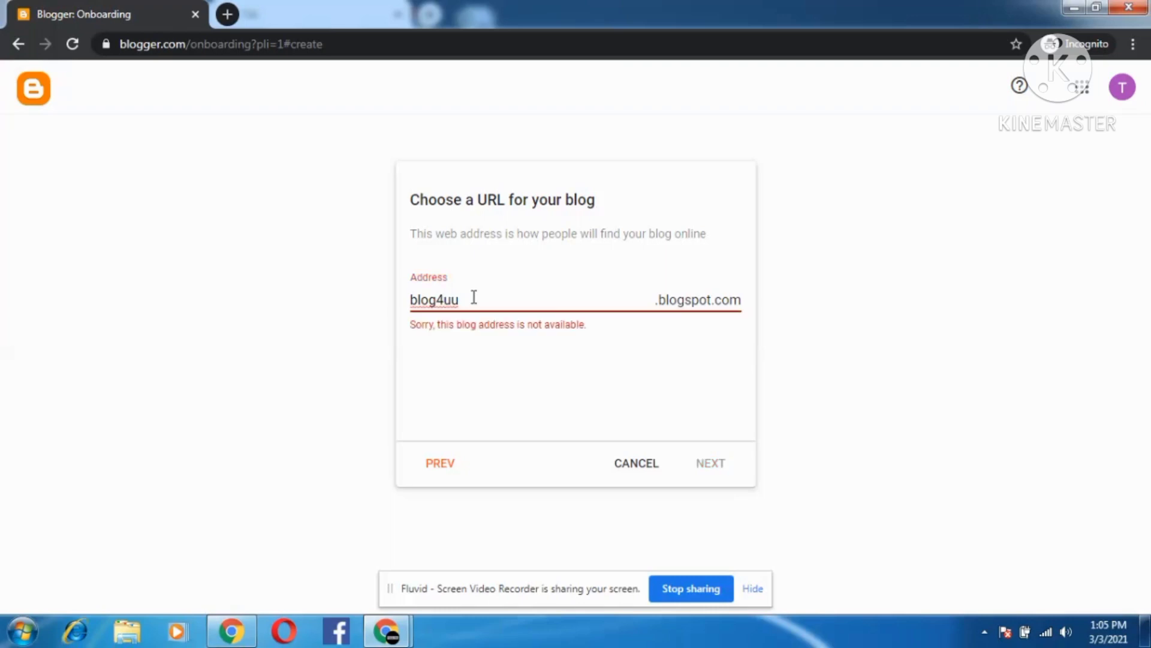
{"action": "type", "text": "4"}
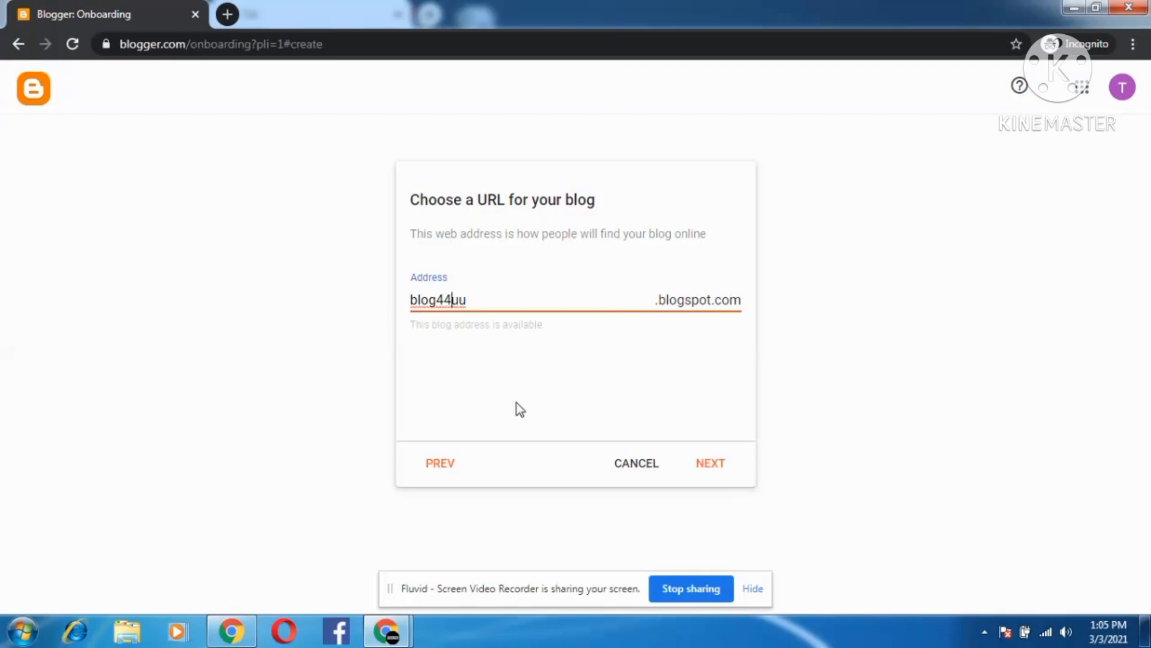
{"action": "left_click", "coordinate": [710, 465]}
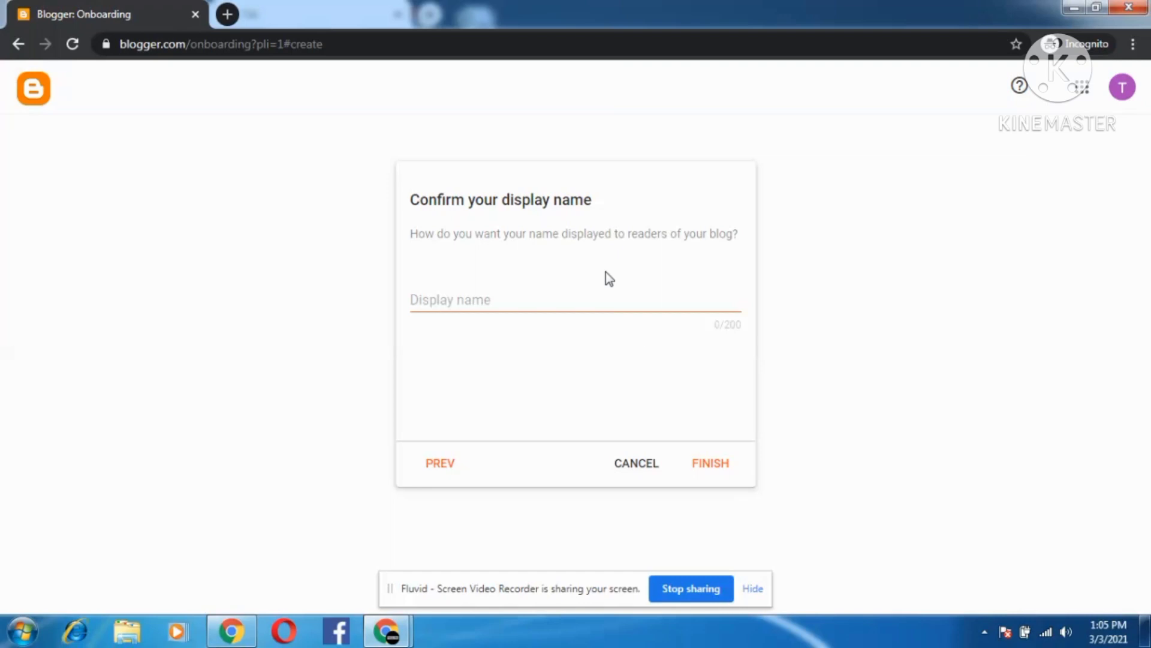
Step: Set the display name to "BLOG FOR YOU" and finish creating the blog
{"action": "left_click", "coordinate": [609, 301]}
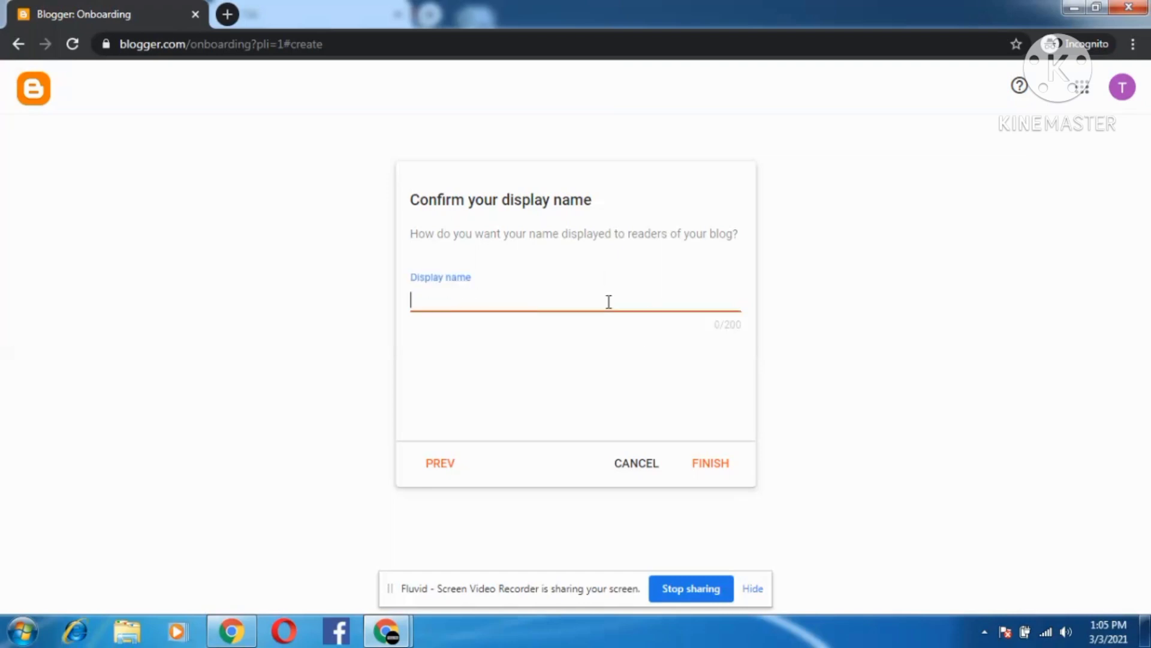
{"action": "type", "text": "BLOG FOR YO"}
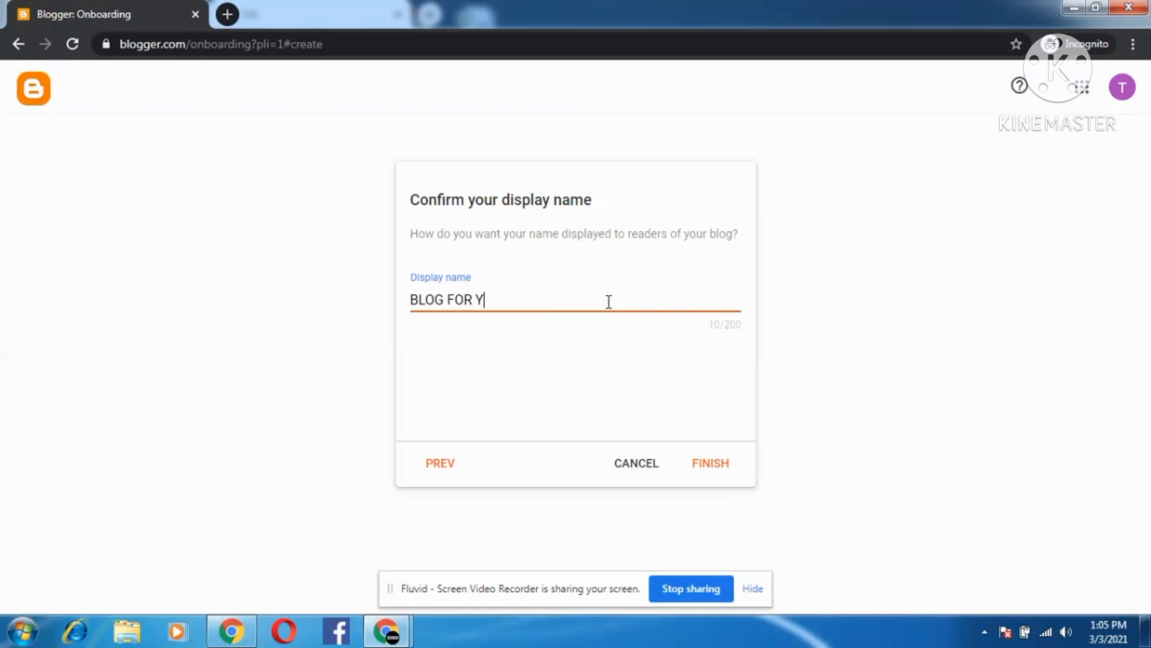
{"action": "type", "text": "U"}
{"action": "left_click", "coordinate": [710, 466]}
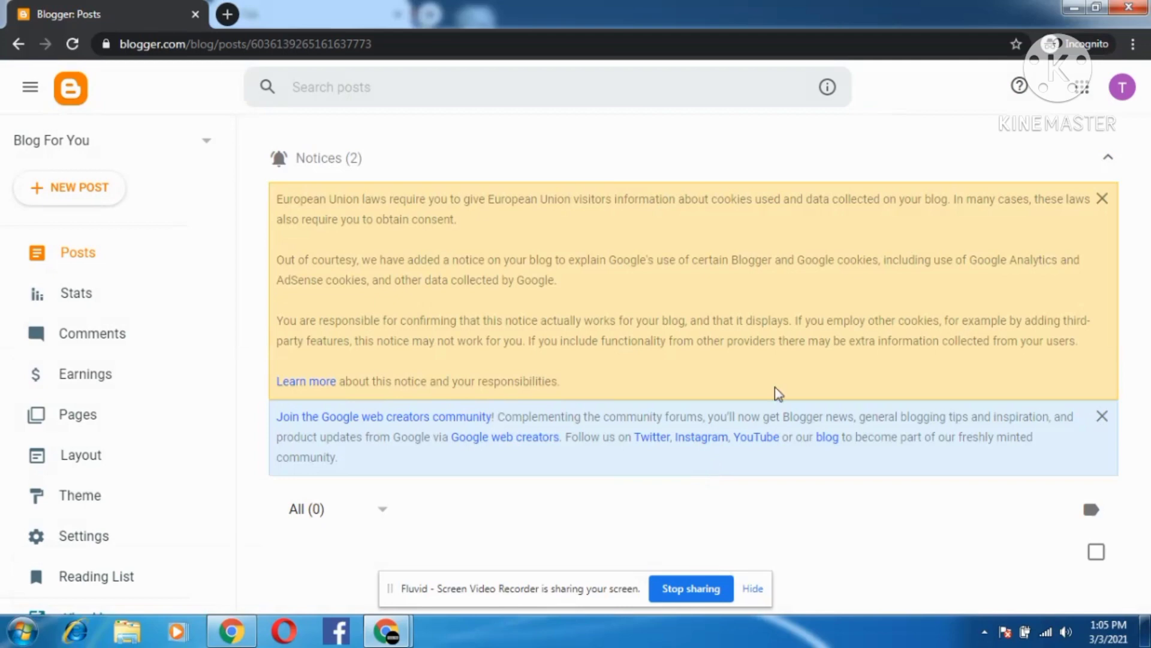
Step: Dismiss both notices above the posts list and start a new post
{"action": "left_click", "coordinate": [1102, 199]}
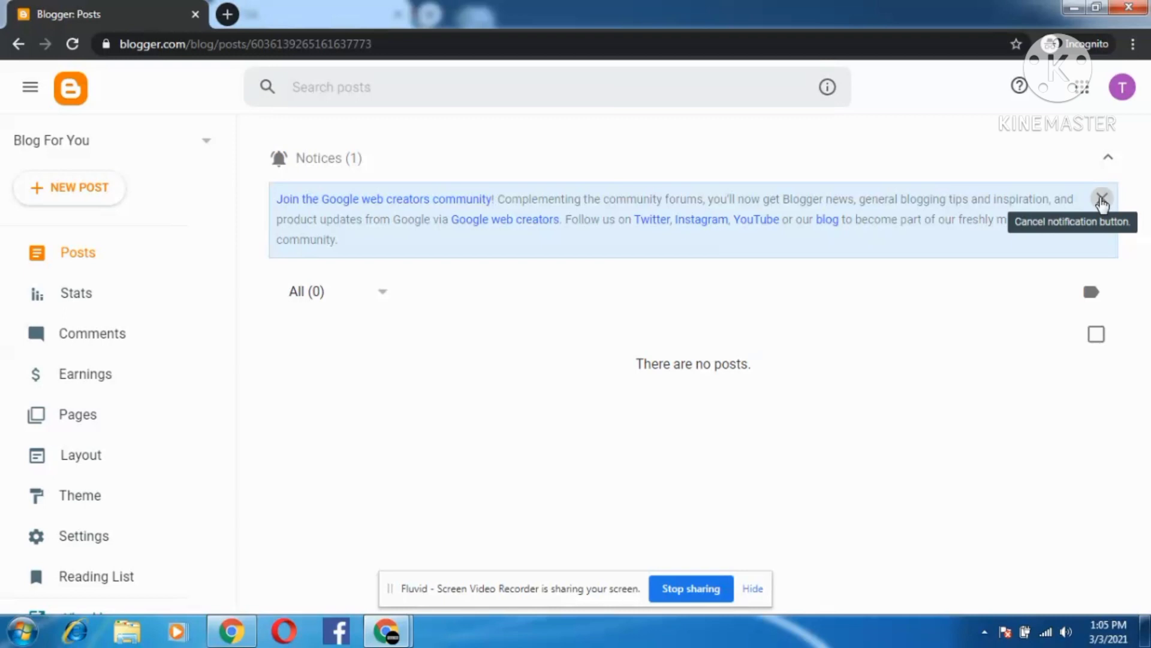
{"action": "left_click", "coordinate": [1102, 200]}
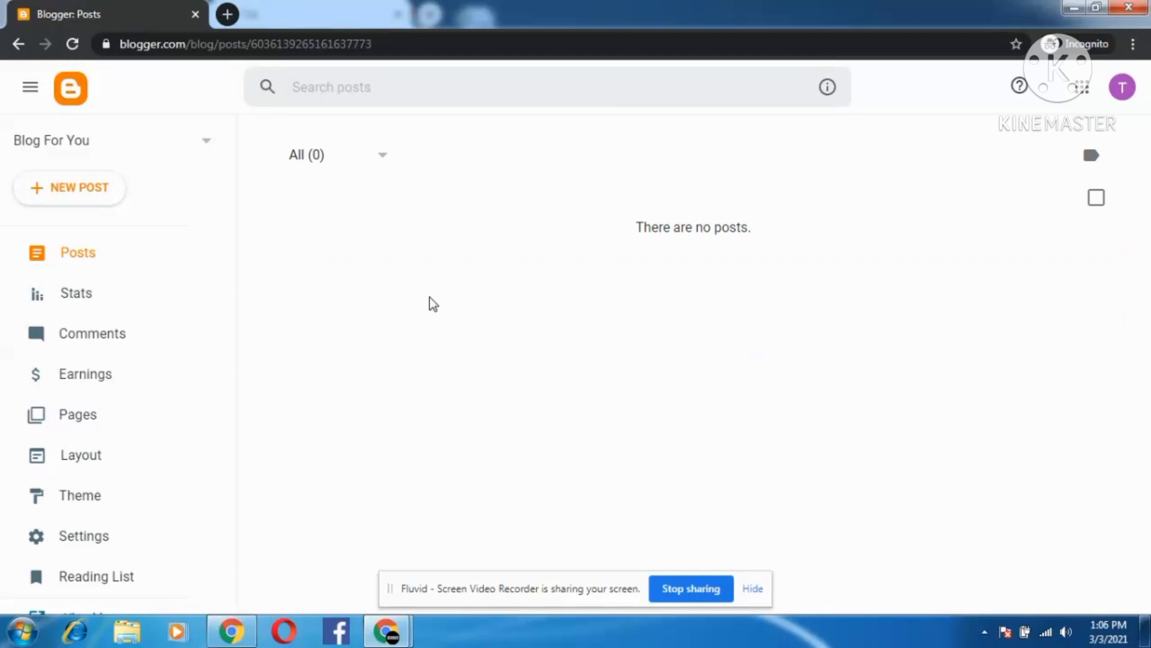
{"action": "left_click", "coordinate": [101, 204]}
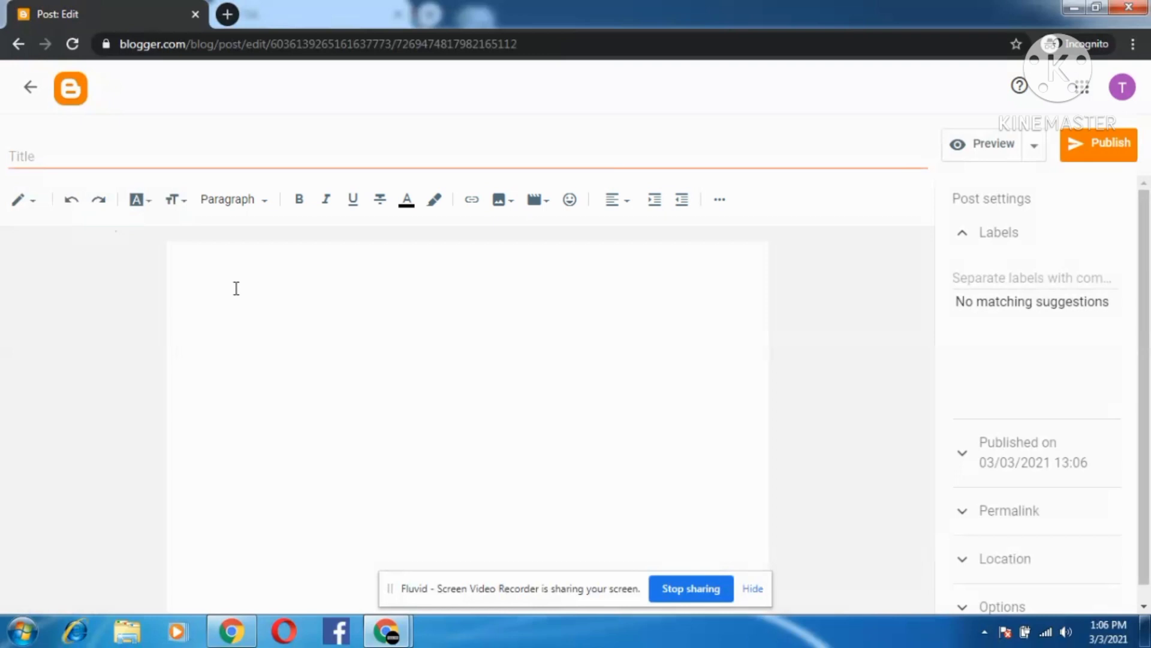
Step: Title the new post "HOW TO START A BLOG"
{"action": "left_click", "coordinate": [213, 150]}
{"action": "type", "text": "BLO"}
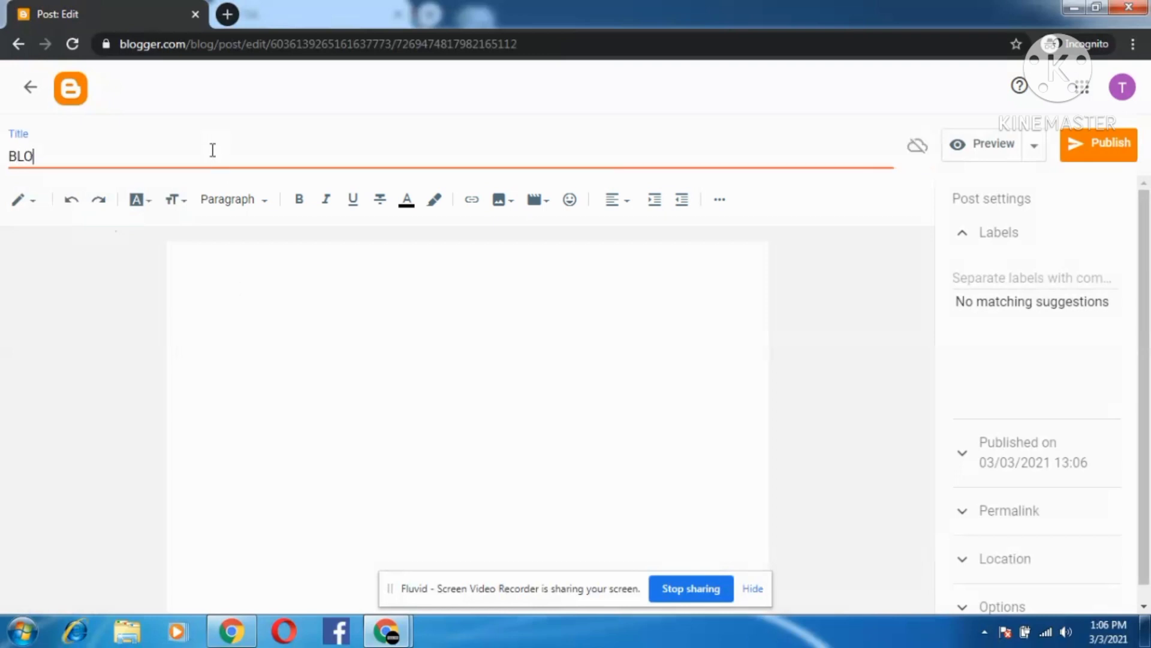
{"action": "key", "text": "BackSpace"}
{"action": "key", "text": "BackSpace"}
{"action": "key", "text": "BackSpace"}
{"action": "type", "text": "HOW TO STAR"}
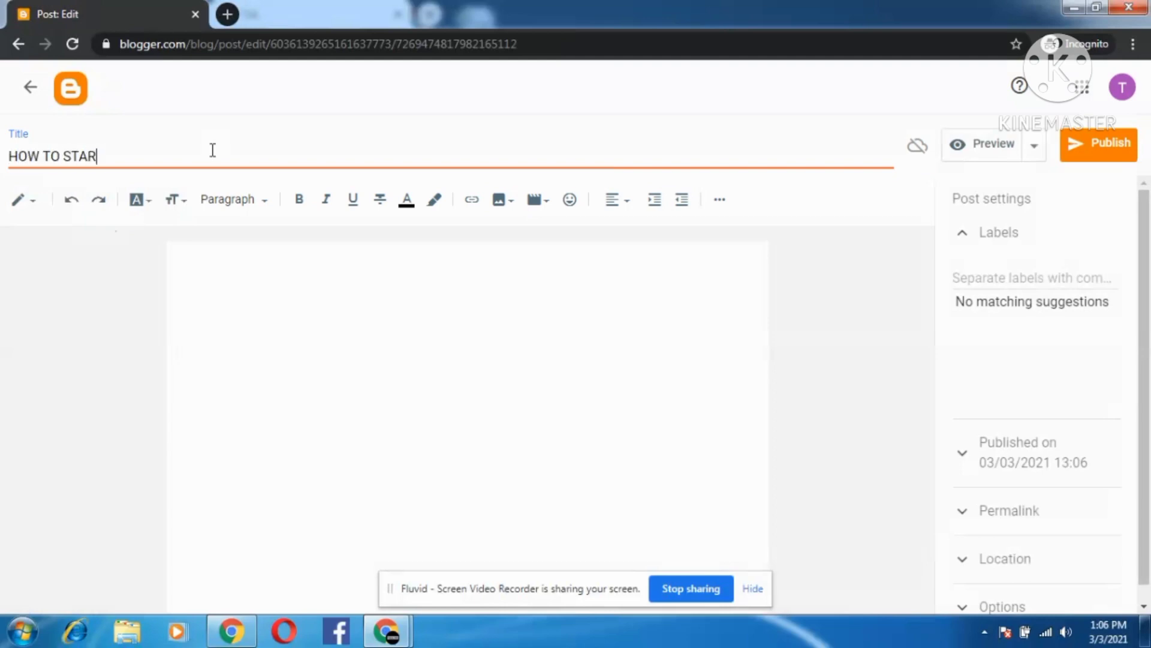
{"action": "type", "text": "T A BLOG"}
Step: Write "TO START A BLOG IN 2021 FOLLOW THESE STEPS." in the post body
{"action": "left_click", "coordinate": [251, 316]}
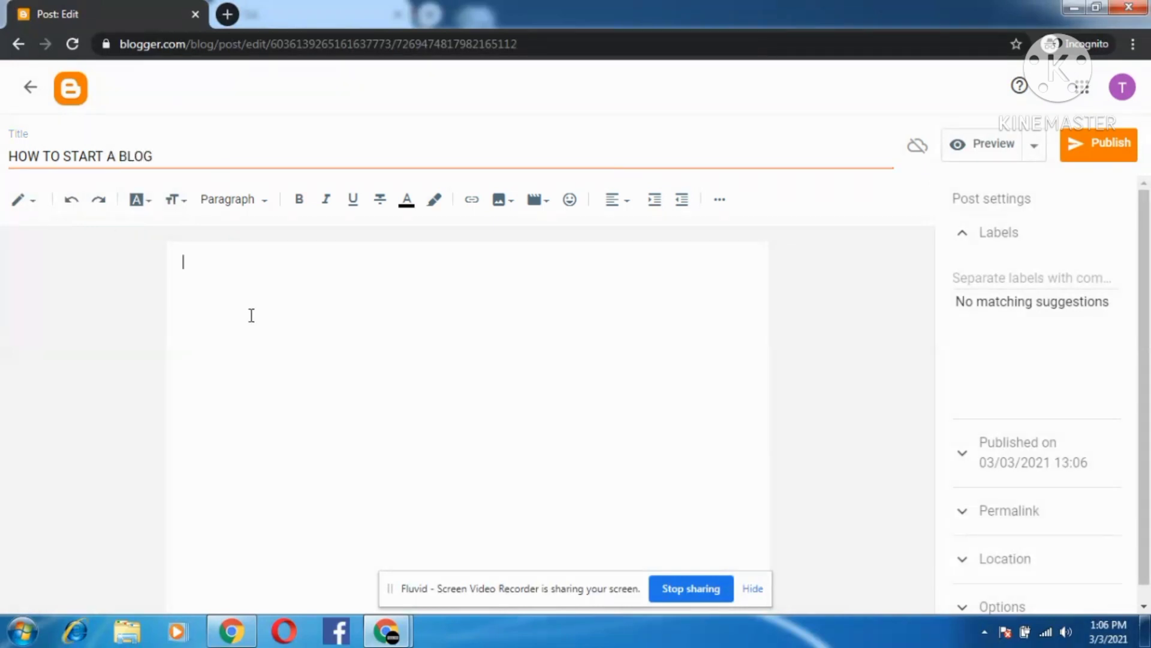
{"action": "type", "text": "TO START A BLO"}
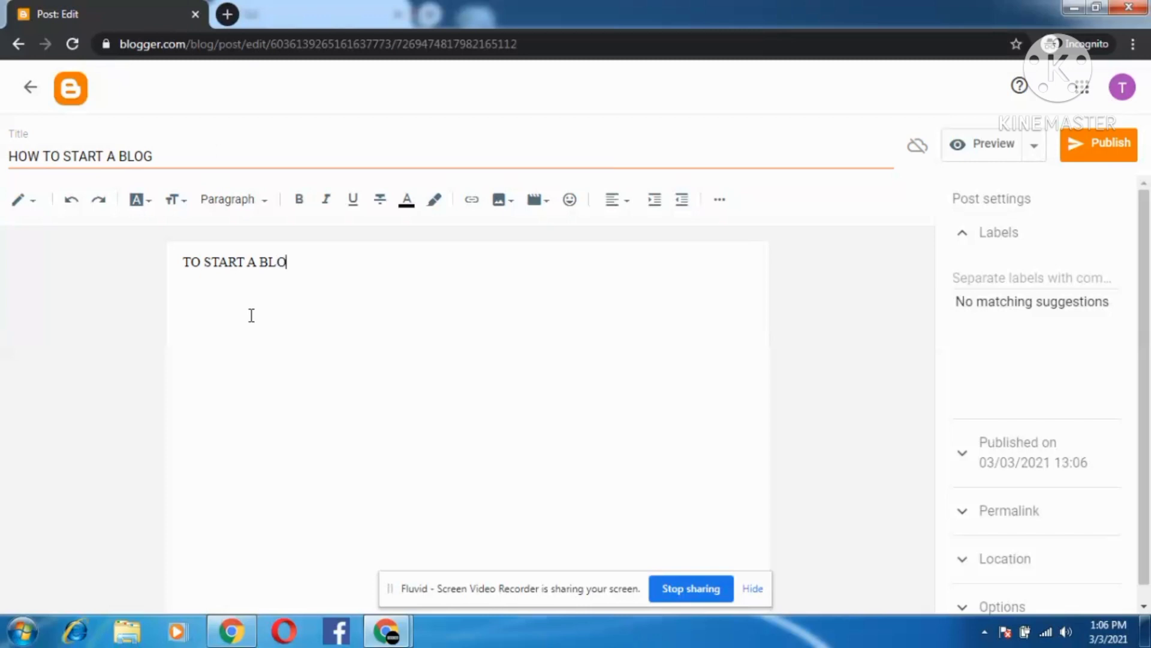
{"action": "type", "text": "G IN 2021 FOLL"}
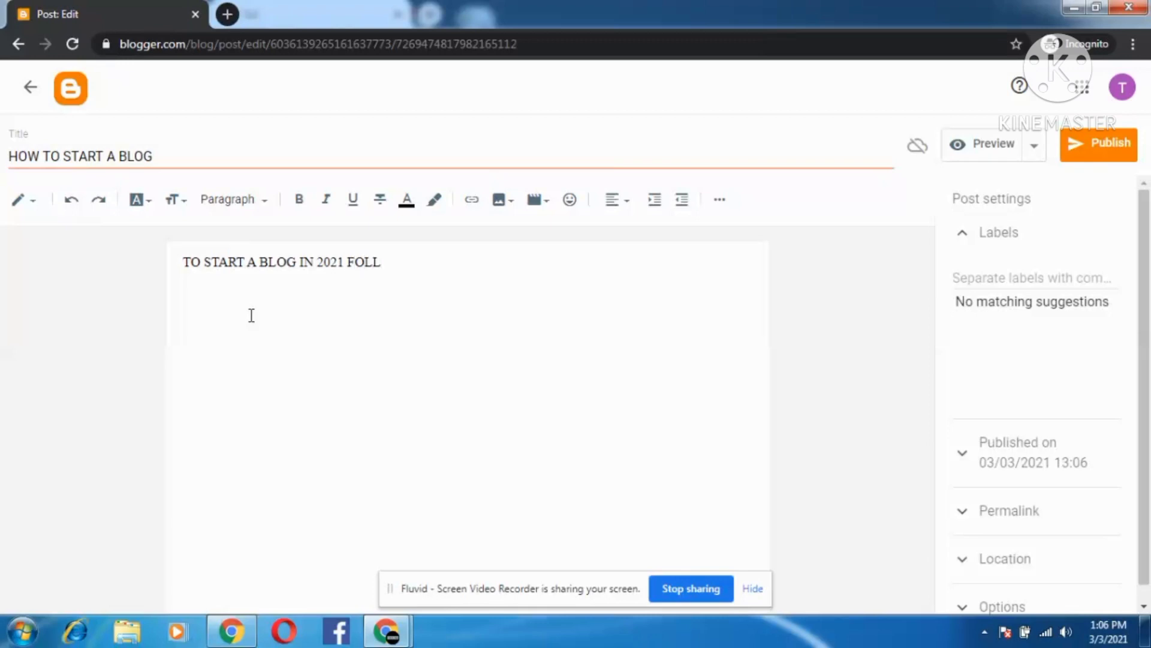
{"action": "type", "text": "OW THESE STE"}
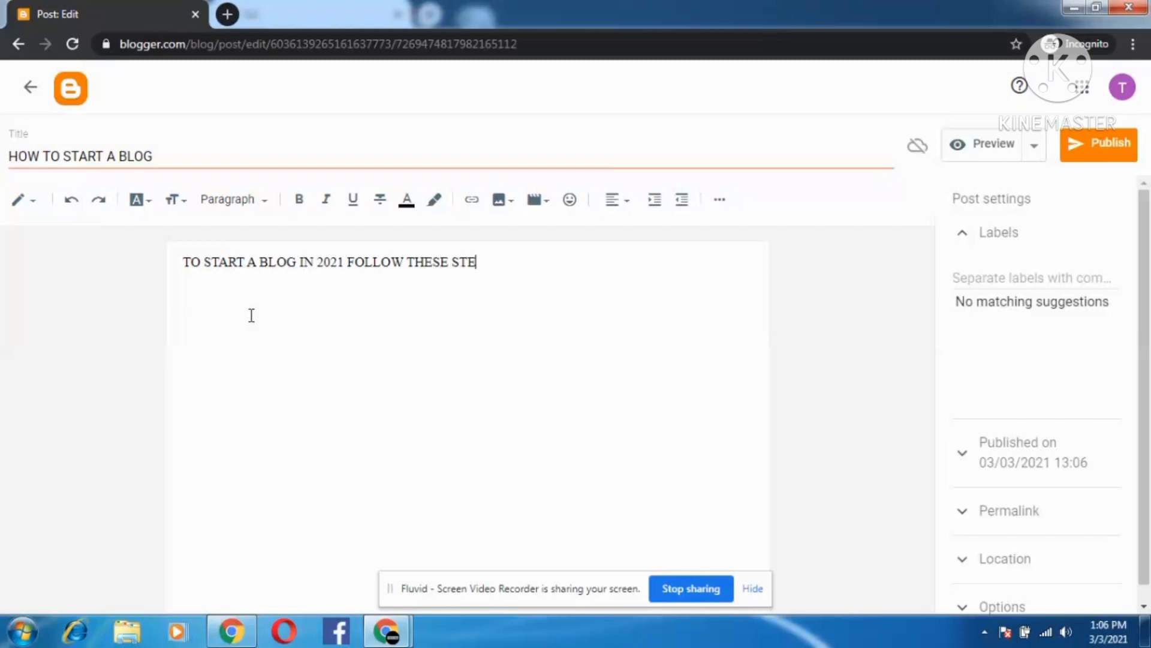
{"action": "type", "text": "PS."}
Step: Switch the new line's font to Helvetica and set it back to the default font
{"action": "left_click", "coordinate": [142, 204]}
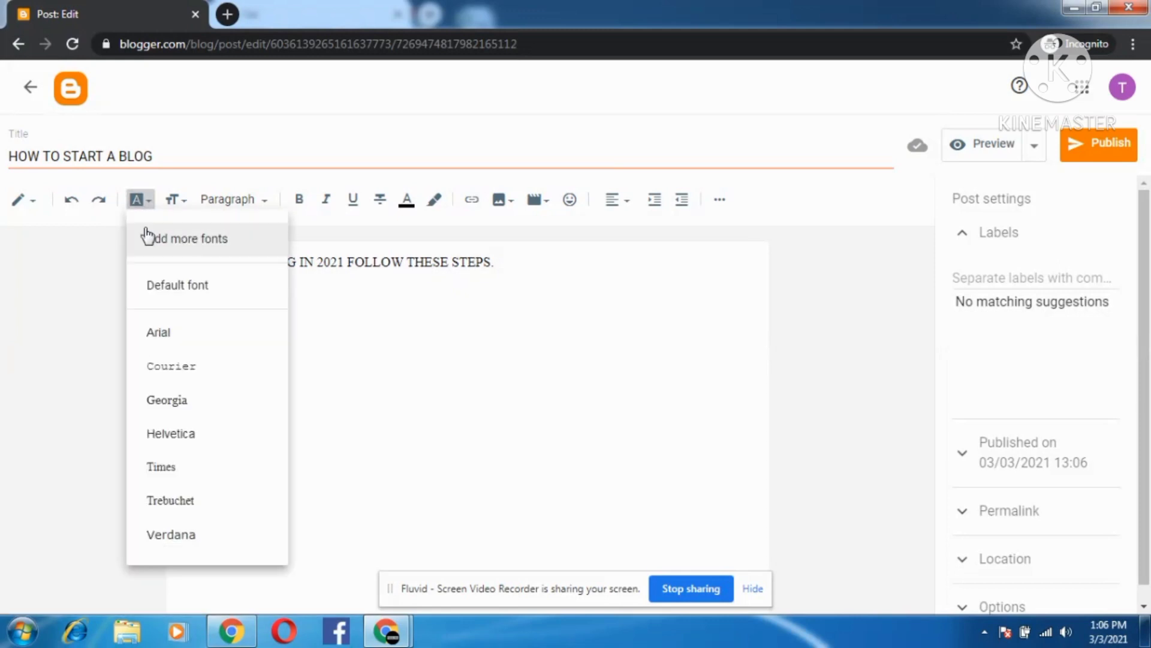
{"action": "left_click", "coordinate": [169, 435]}
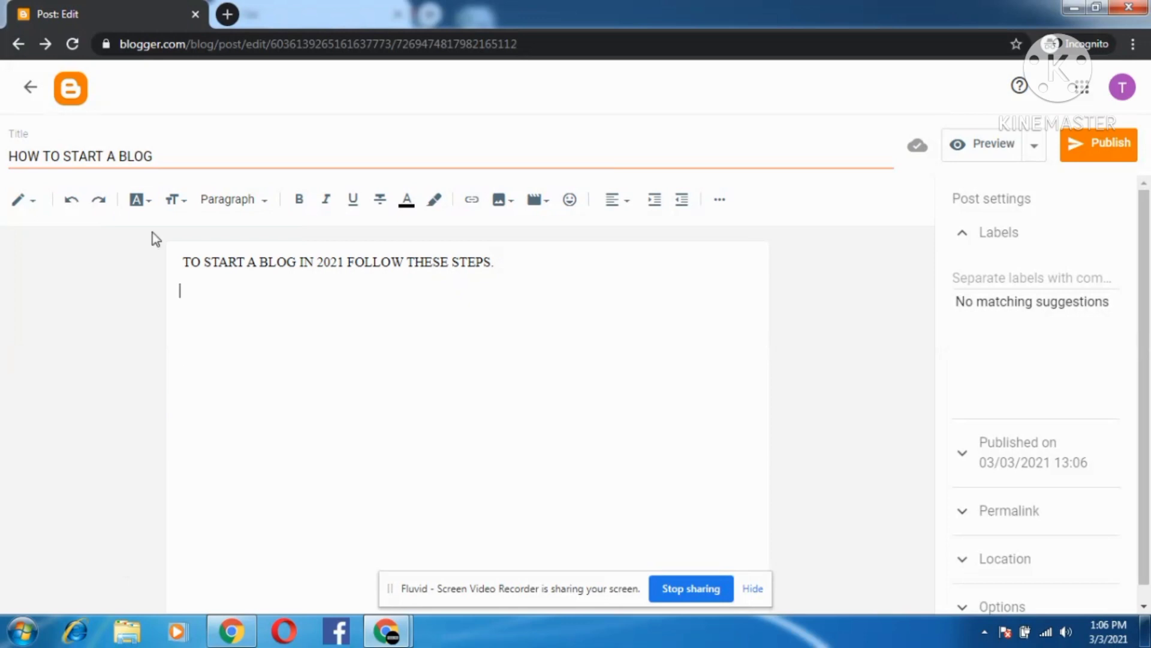
{"action": "left_click", "coordinate": [150, 206]}
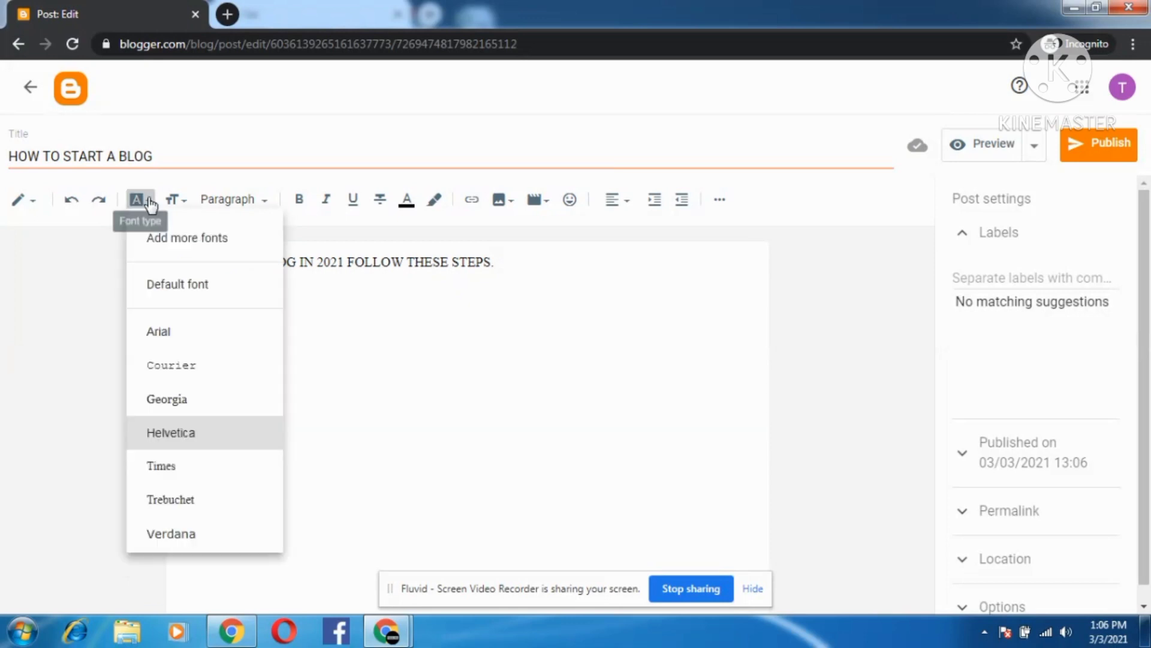
{"action": "left_click", "coordinate": [168, 300]}
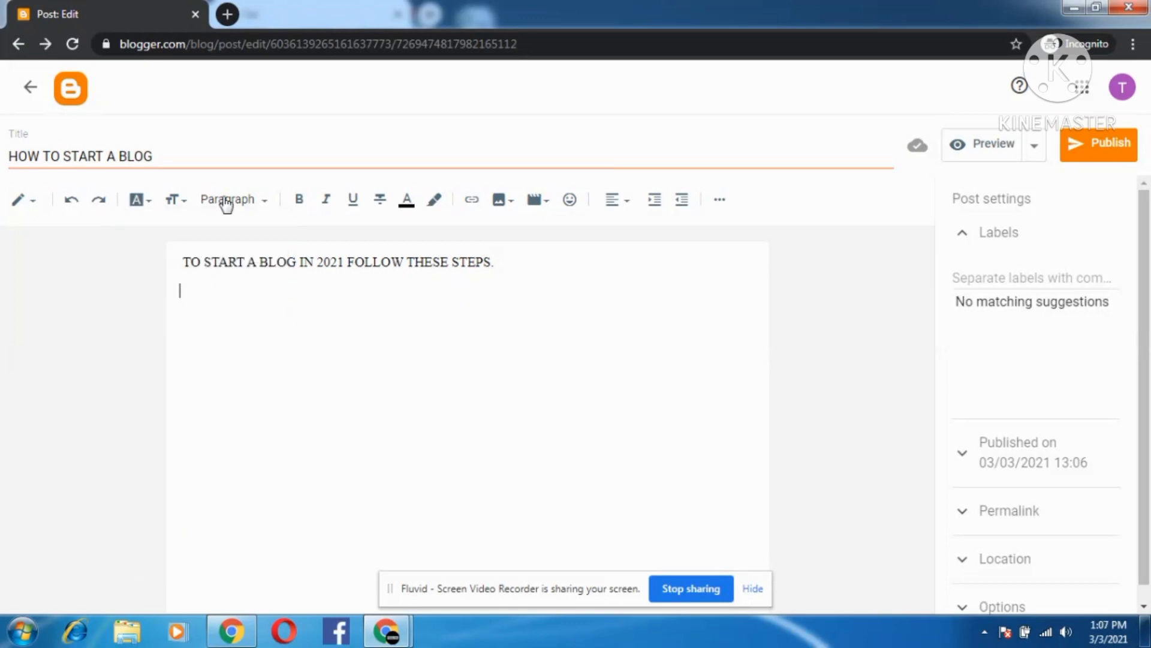
Step: Write "FIRST STEP IS -" in bold on the line below the opening sentence
{"action": "left_click", "coordinate": [299, 199]}
{"action": "type", "text": "FIR"}
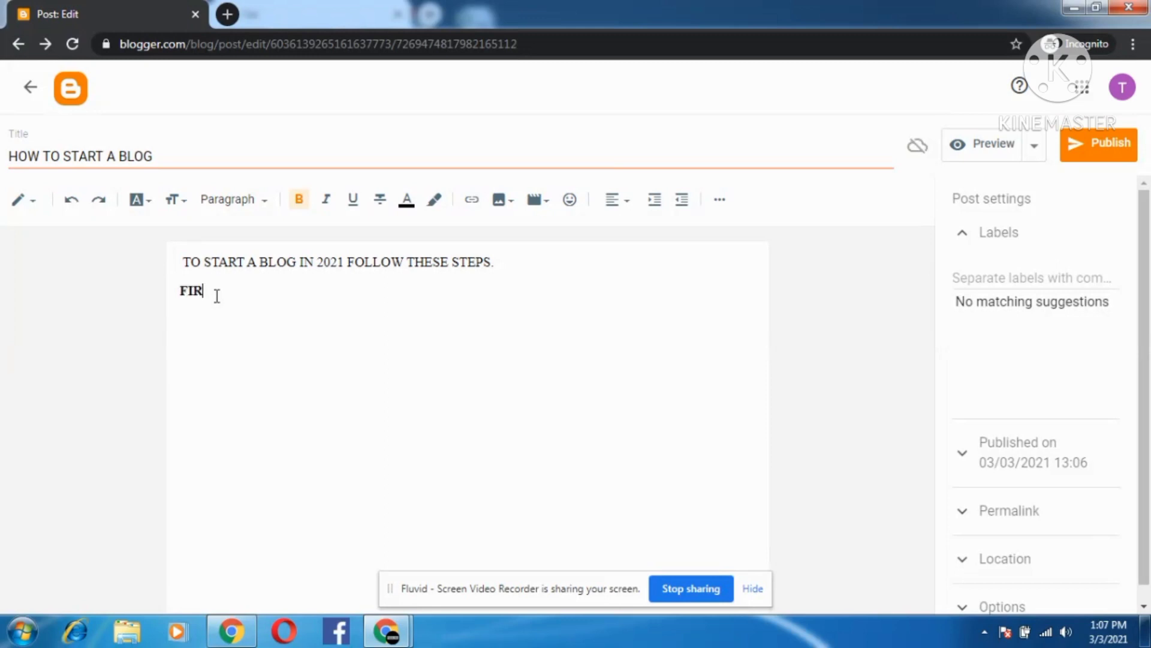
{"action": "type", "text": "ST STEP IS -"}
Step: Try italics with the sample letters "DD" after the dash and delete them
{"action": "left_click", "coordinate": [324, 201]}
{"action": "type", "text": "DD"}
{"action": "left_click", "coordinate": [324, 201]}
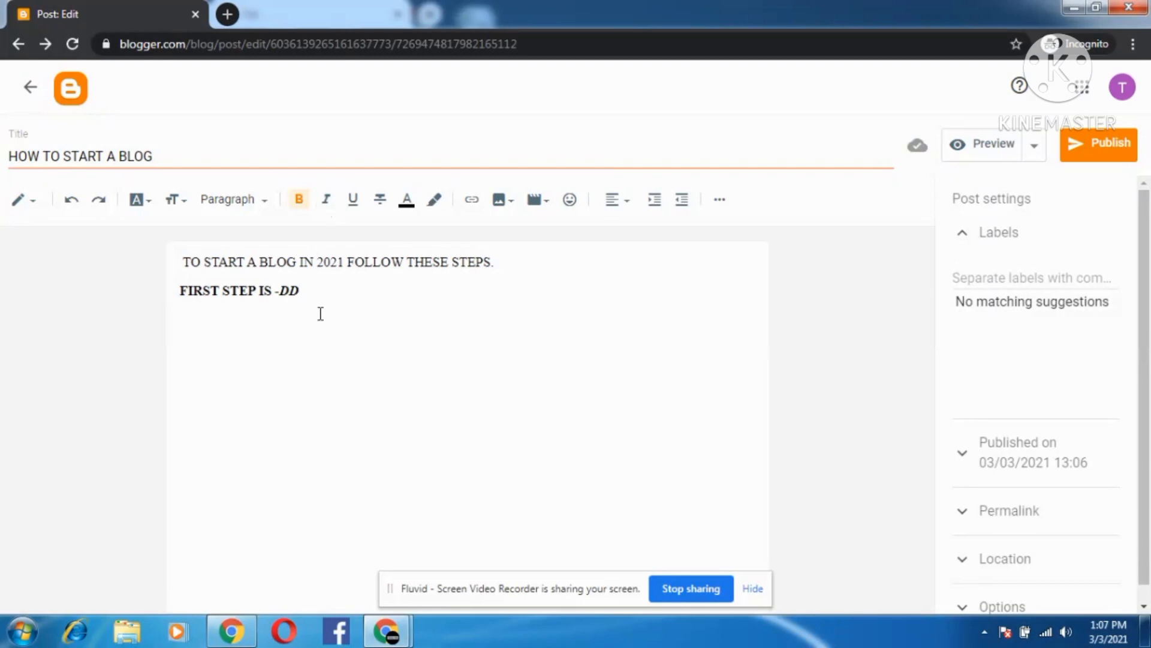
{"action": "key", "text": "BackSpace"}
{"action": "key", "text": "BackSpace"}
Step: Set the text colour at the end of the "FIRST STEP IS -" line to dark blue
{"action": "left_click", "coordinate": [407, 199]}
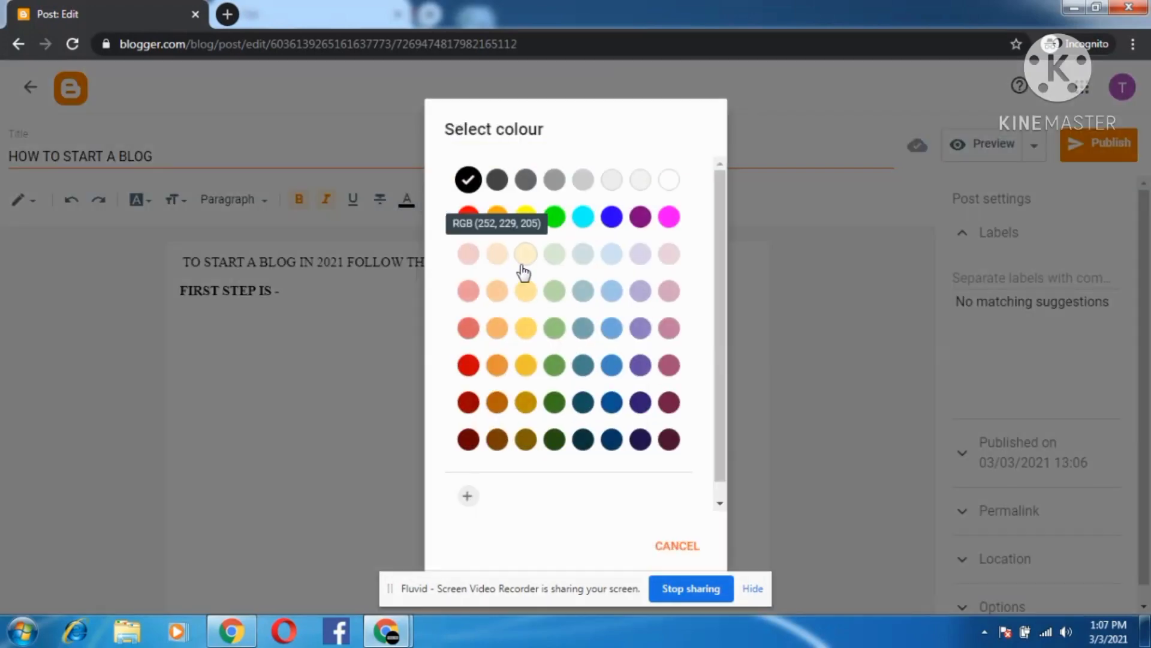
{"action": "left_click", "coordinate": [612, 403]}
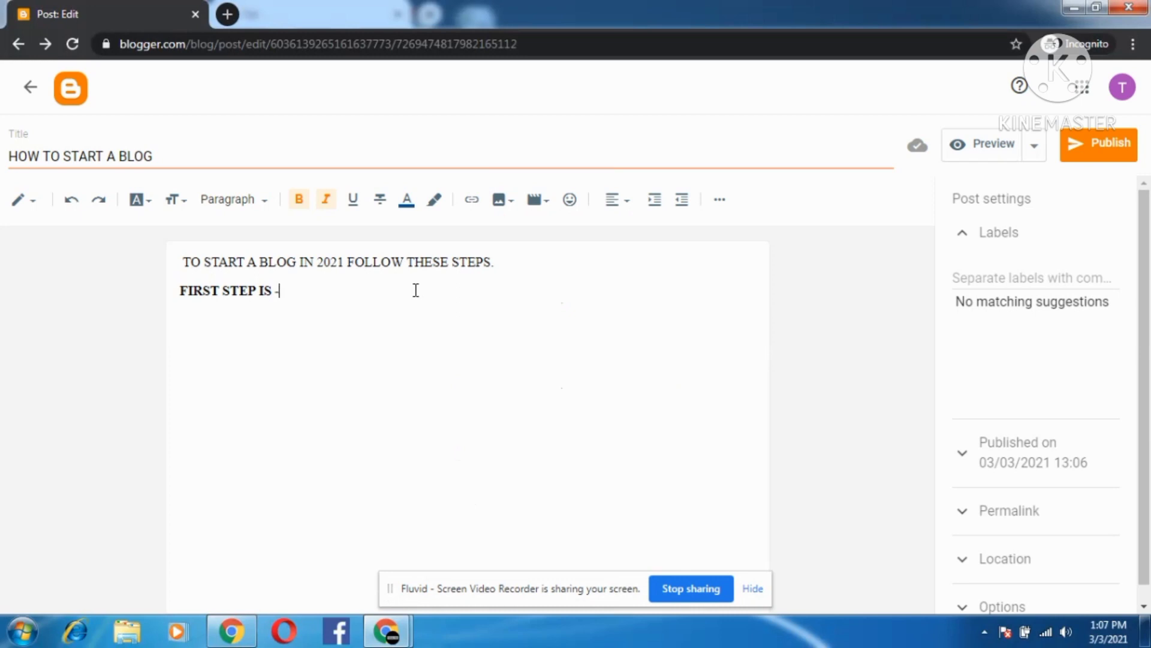
Step: Write "WE HAVE TO" in bold italics after "FIRST STEP IS -", trying out the bold and italic formatting
{"action": "type", "text": "WE"}
{"action": "left_click", "coordinate": [326, 200]}
{"action": "key", "text": "BackSpace"}
{"action": "key", "text": "BackSpace"}
{"action": "key", "text": "ctrl+i"}
{"action": "type", "text": "WE"}
{"action": "left_click", "coordinate": [327, 199]}
{"action": "left_click", "coordinate": [299, 200]}
{"action": "key", "text": "BackSpace"}
{"action": "key", "text": "BackSpace"}
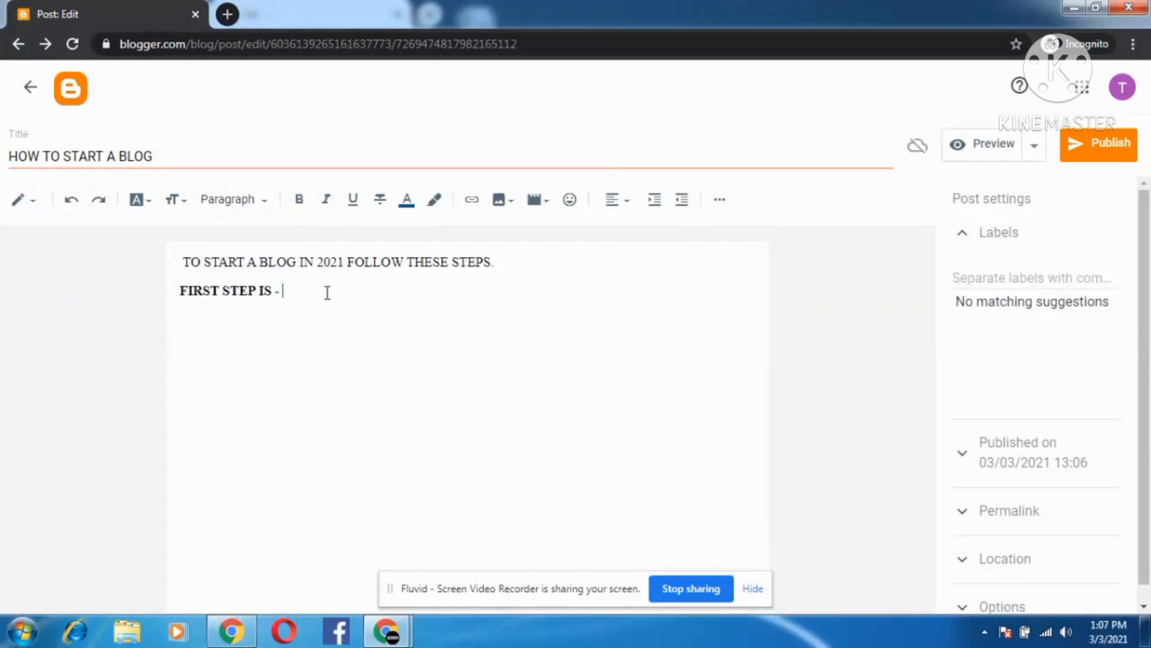
{"action": "type", "text": "WE HAVE"}
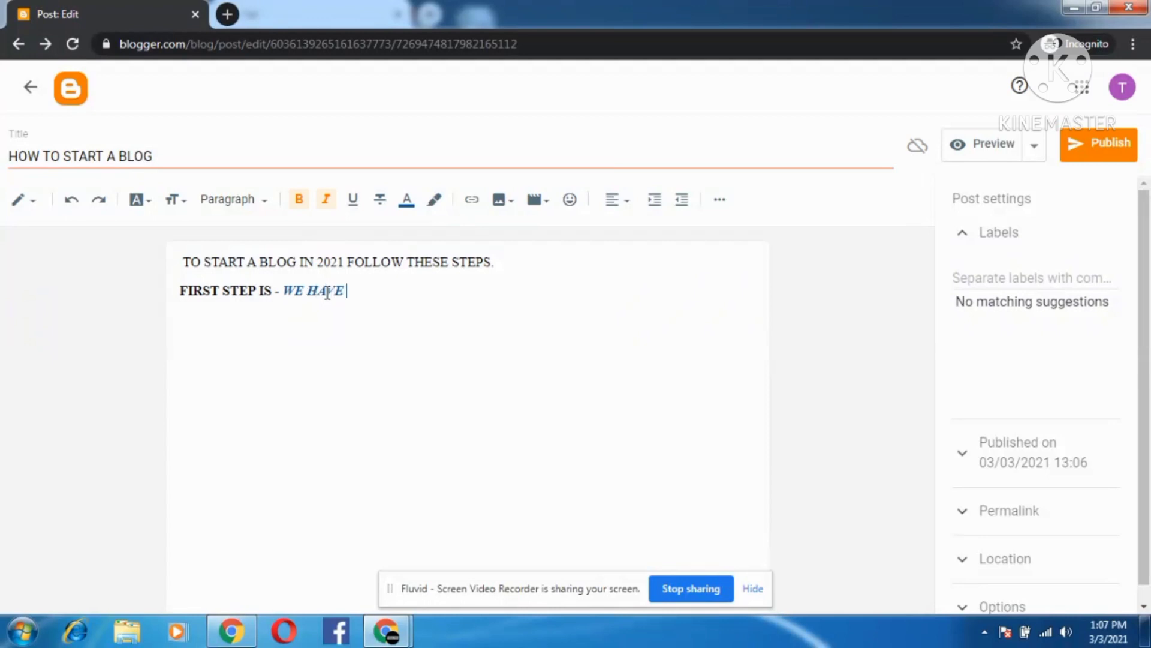
{"action": "type", "text": " TO"}
{"action": "left_click", "coordinate": [299, 201]}
{"action": "left_click", "coordinate": [326, 203]}
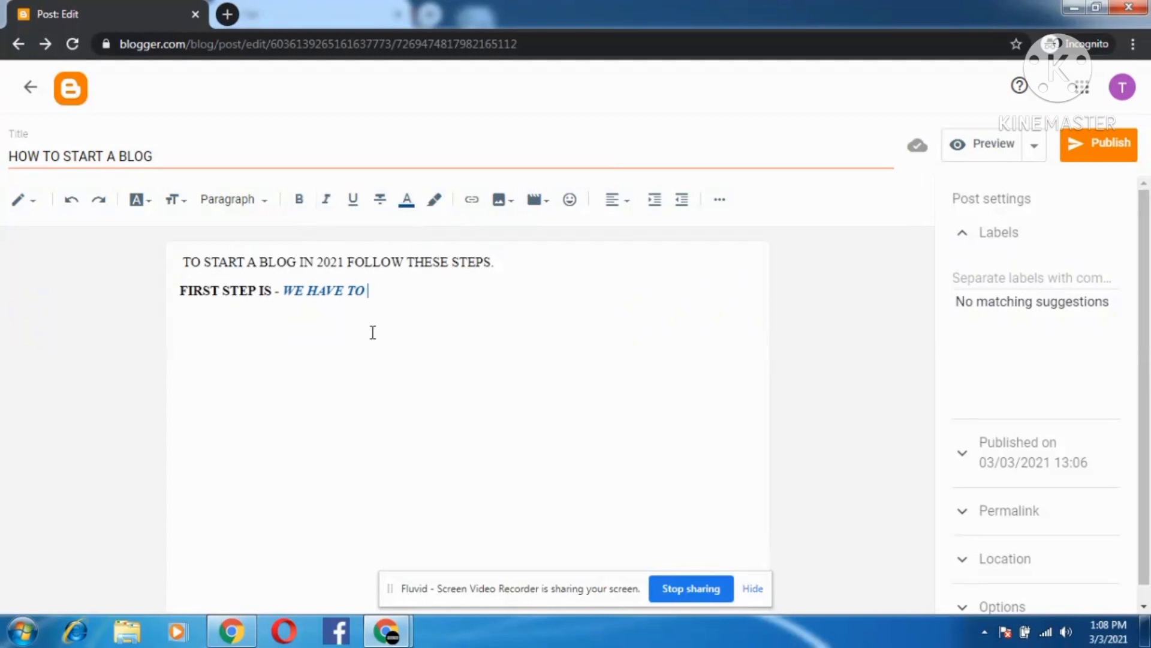
{"action": "key", "text": "Return"}
{"action": "type", "text": "WE HAB"}
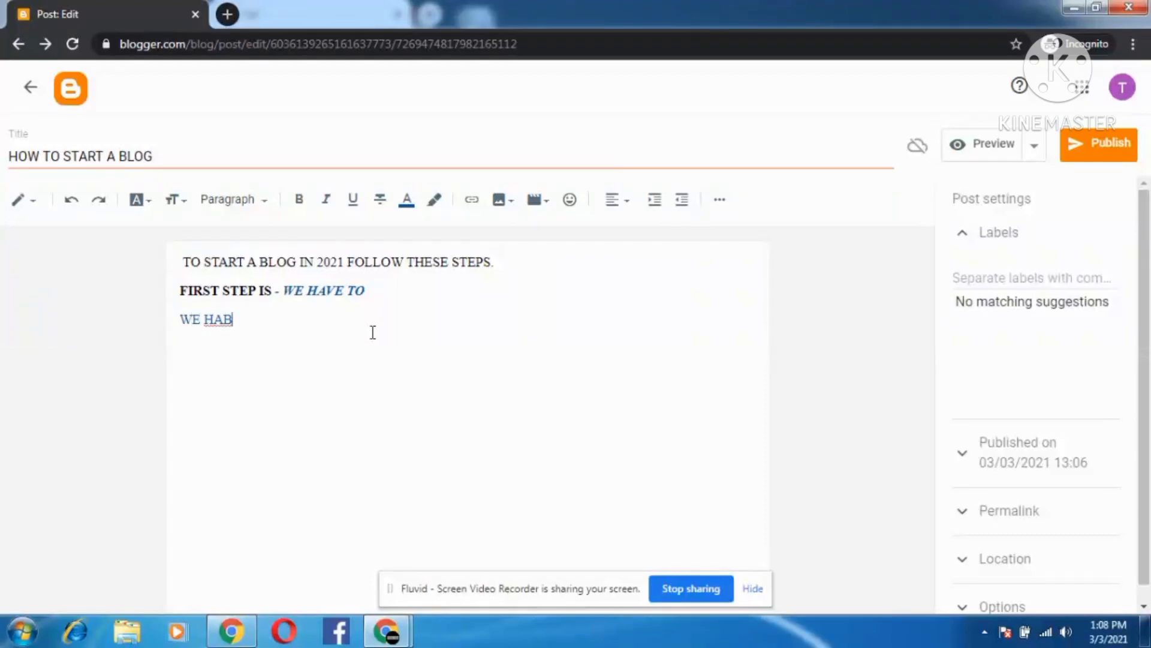
{"action": "key", "text": "BackSpace"}
{"action": "type", "text": "VE TO WRITE "}
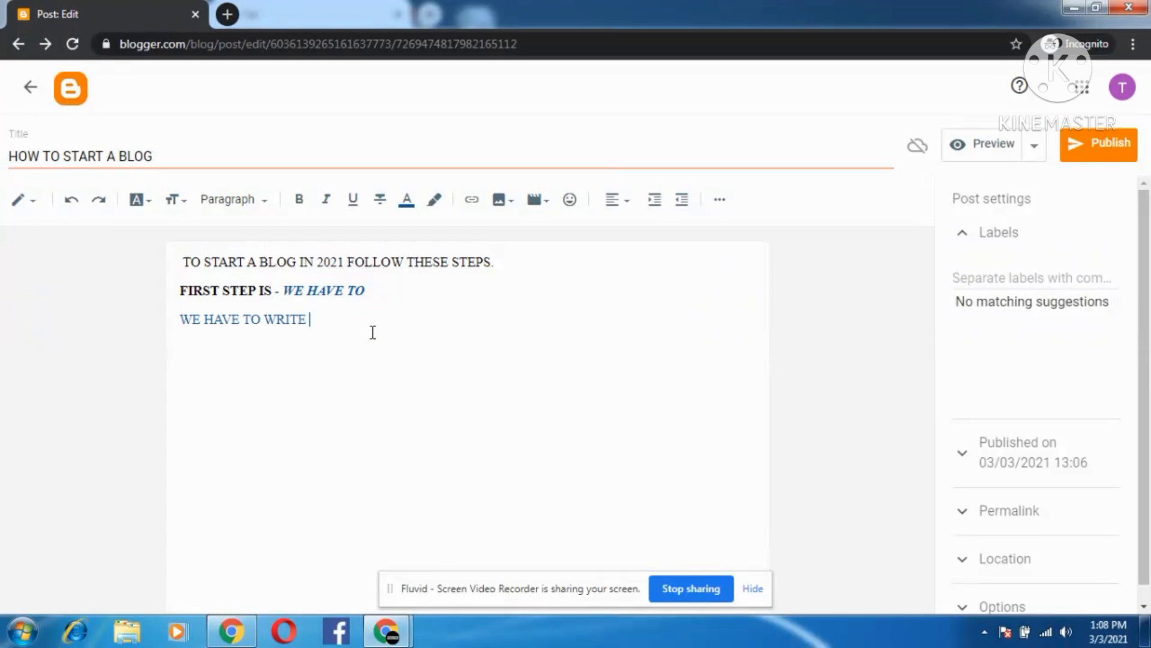
{"action": "type", "text": "WWW.BLOGGER.C"}
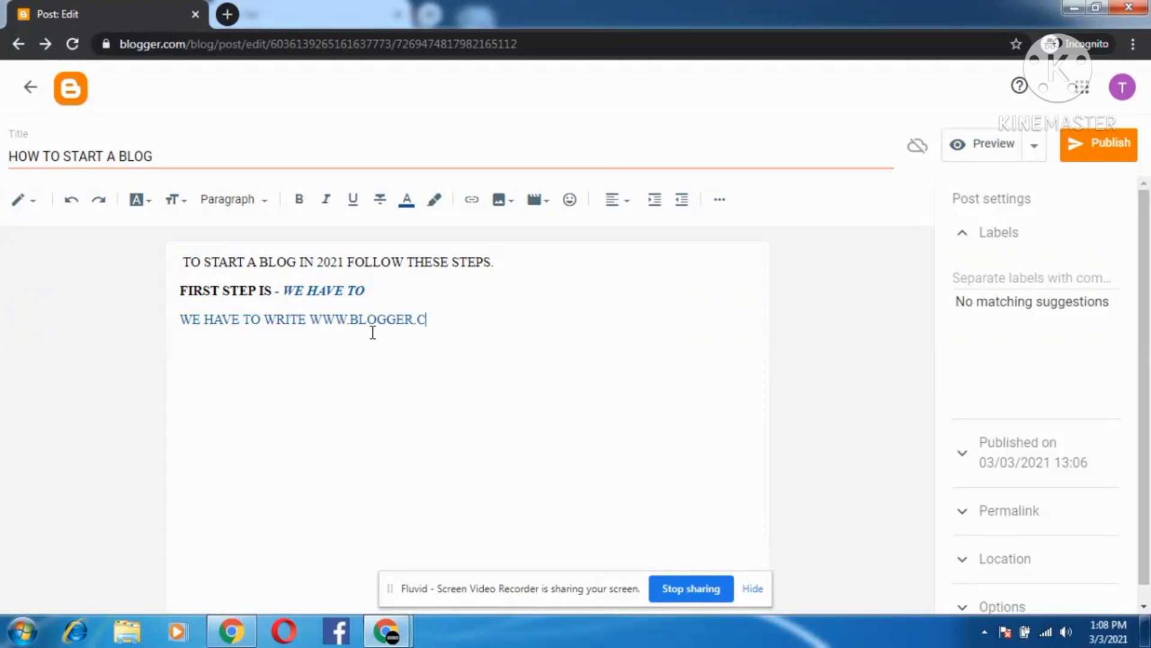
{"action": "type", "text": "OM ON GOOGLE"}
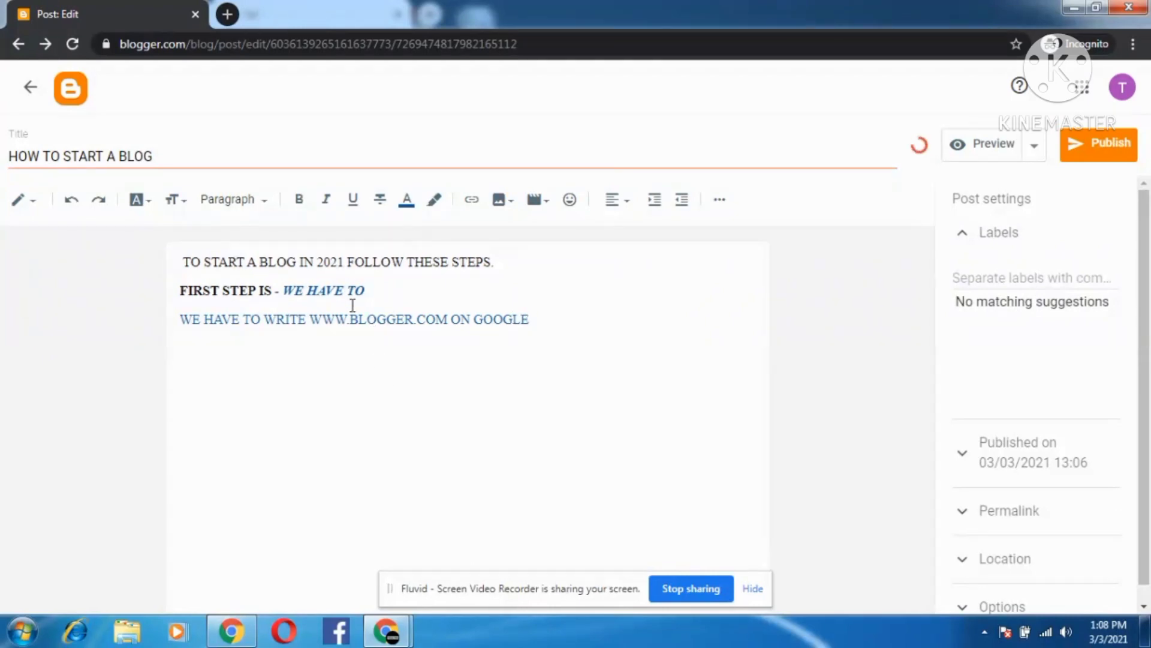
Step: Delete the bold italic words "WE HAVE TO" after "FIRST STEP IS -"
{"action": "left_click", "coordinate": [369, 290]}
{"action": "key", "text": "BackSpace"}
{"action": "key", "text": "BackSpace"}
{"action": "key", "text": "BackSpace"}
{"action": "key", "text": "BackSpace"}
{"action": "key", "text": "BackSpace"}
{"action": "key", "text": "BackSpace"}
{"action": "key", "text": "BackSpace"}
{"action": "key", "text": "BackSpace"}
{"action": "key", "text": "BackSpace"}
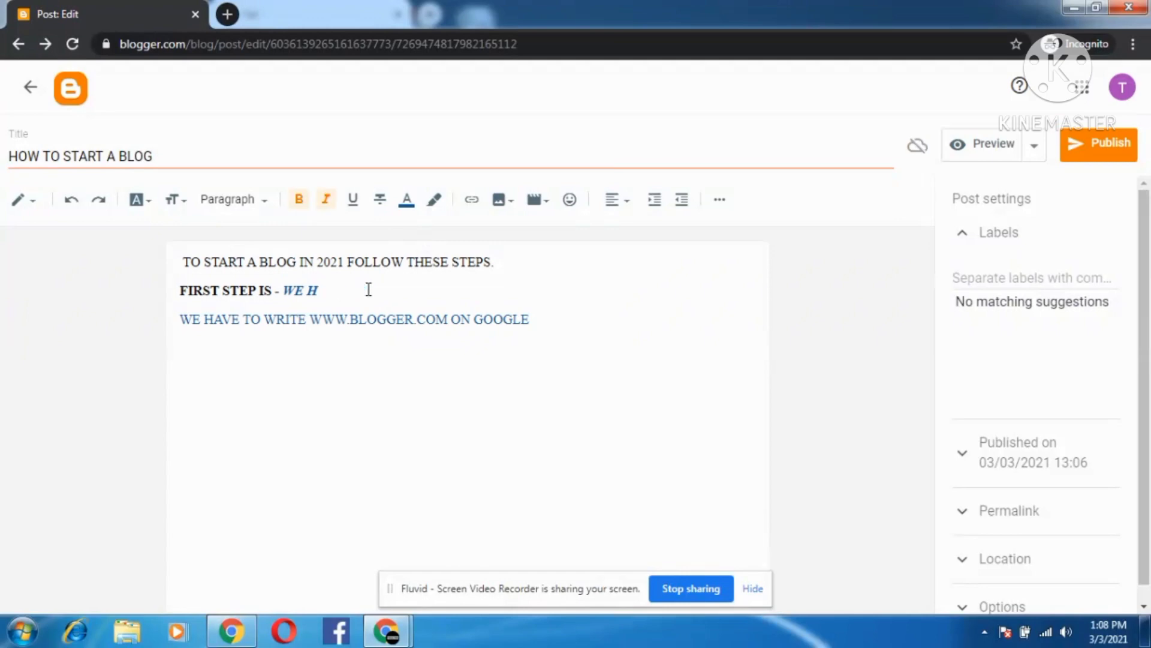
{"action": "key", "text": "BackSpace"}
{"action": "left_click_drag", "start_coordinate": [182, 319], "coordinate": [531, 323]}
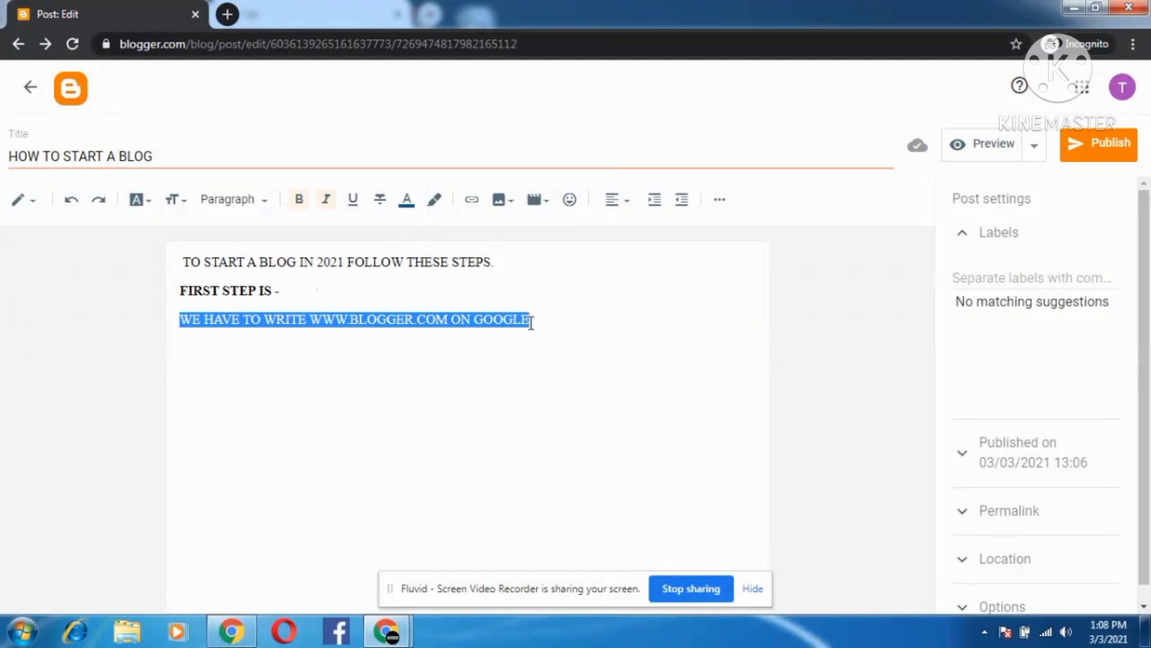
{"action": "left_click", "coordinate": [302, 209]}
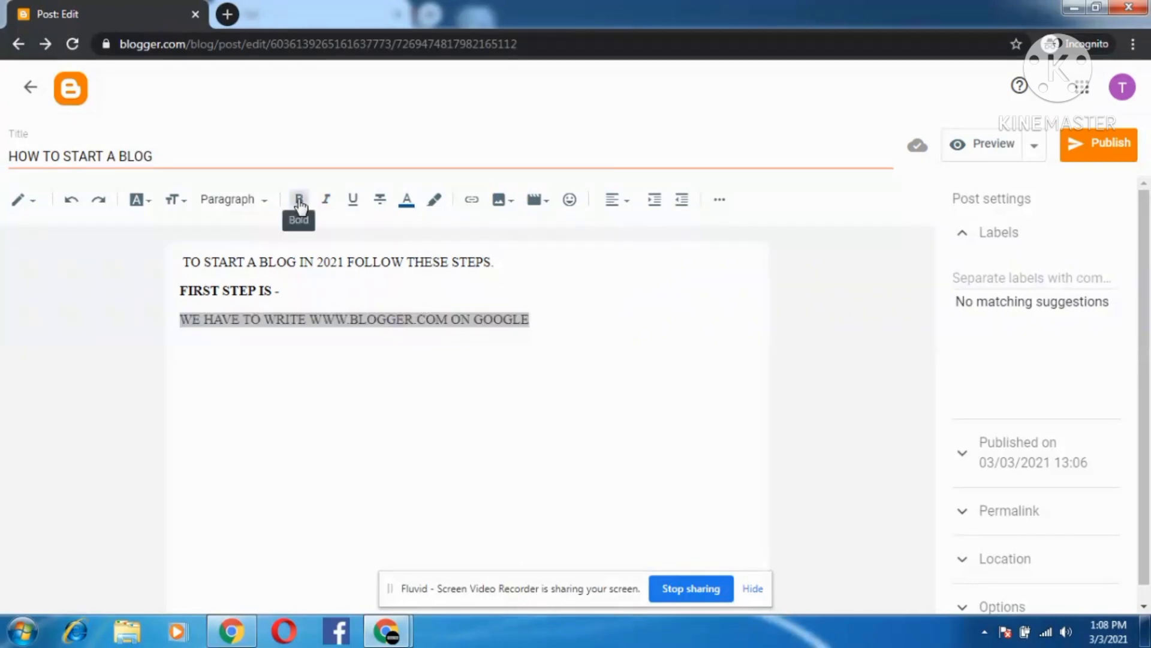
{"action": "left_click", "coordinate": [356, 391]}
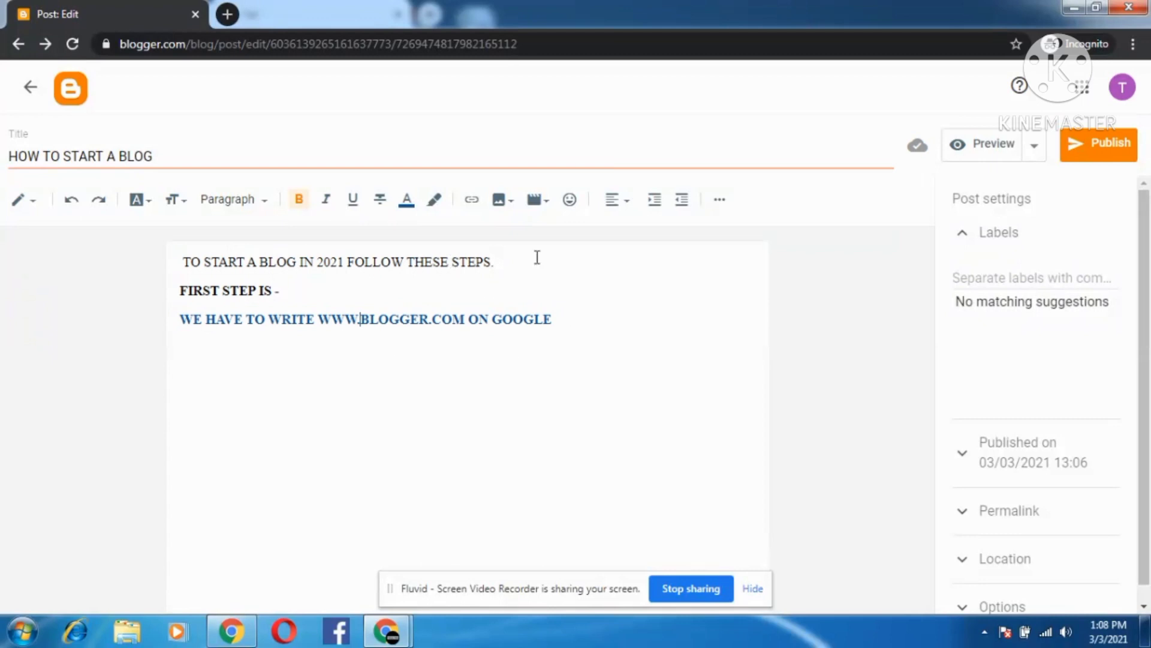
{"action": "left_click", "coordinate": [575, 326]}
{"action": "key", "text": "Return"}
{"action": "left_click", "coordinate": [509, 206]}
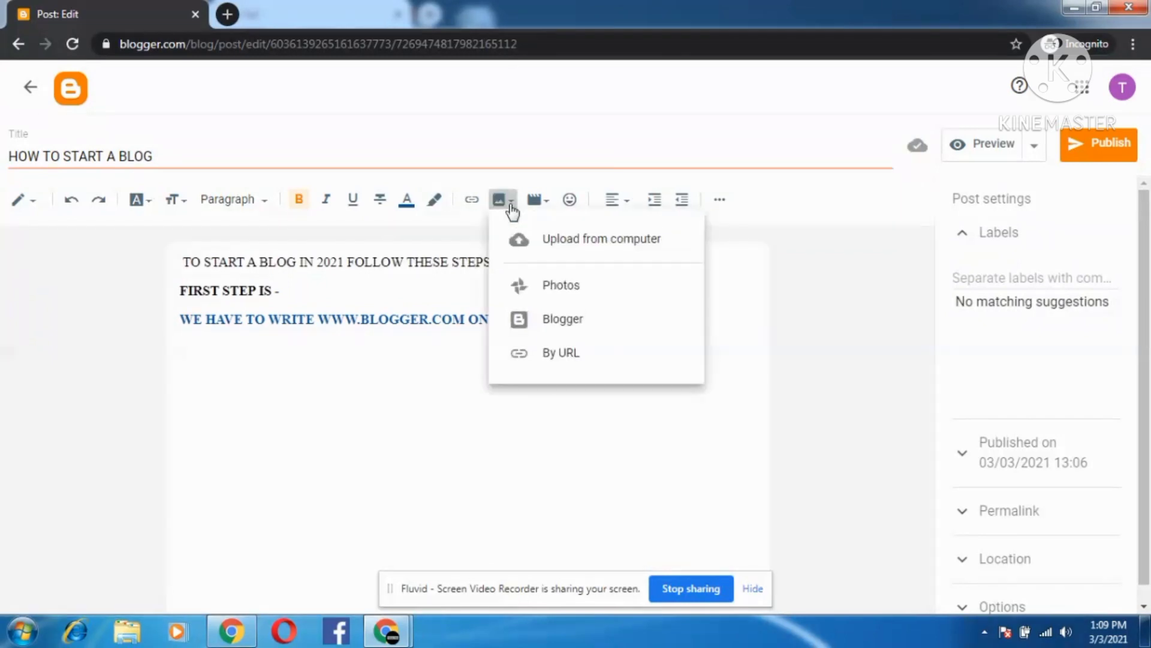
{"action": "left_click", "coordinate": [553, 242]}
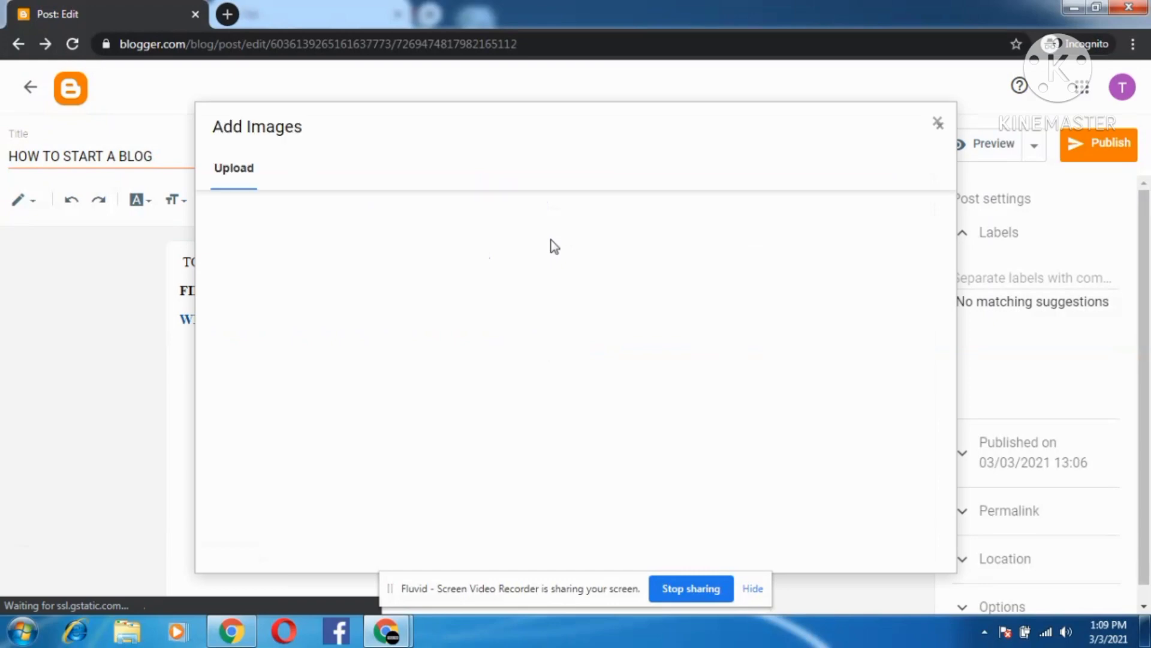
{"action": "left_click", "coordinate": [940, 128]}
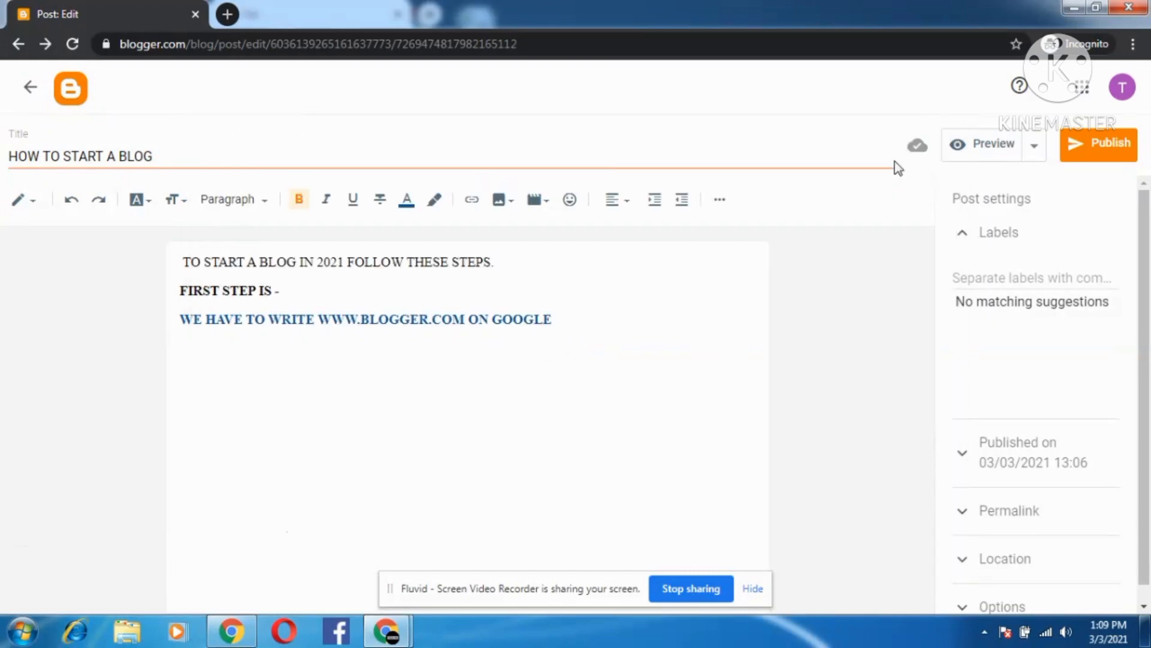
{"action": "left_click", "coordinate": [506, 205]}
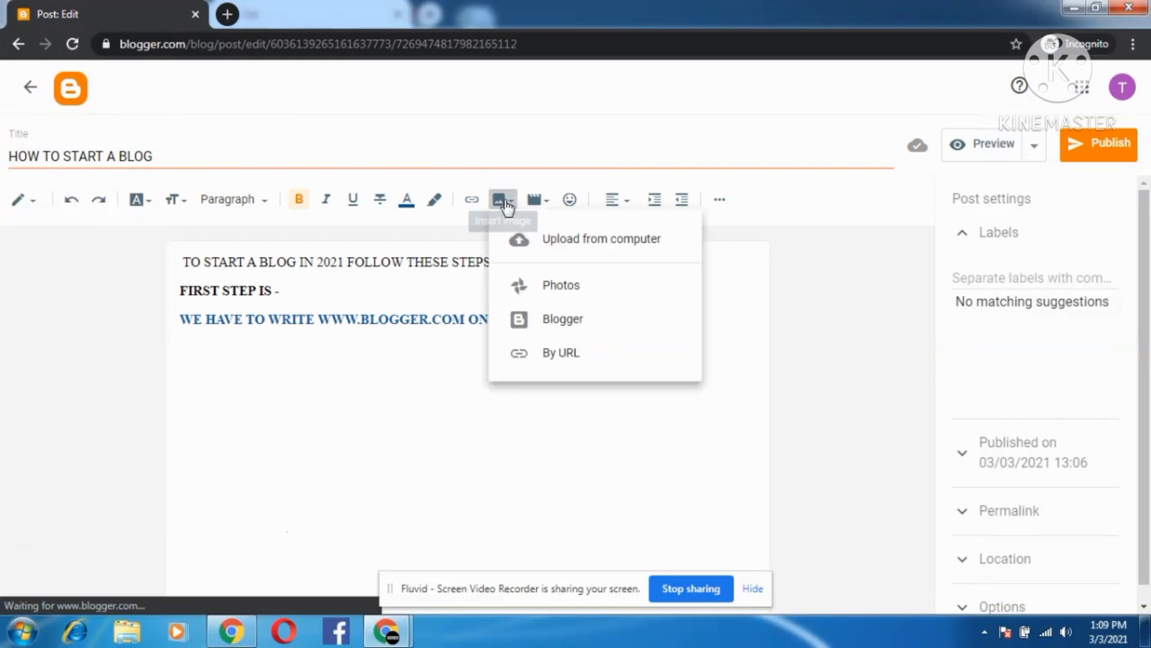
{"action": "left_click", "coordinate": [547, 243]}
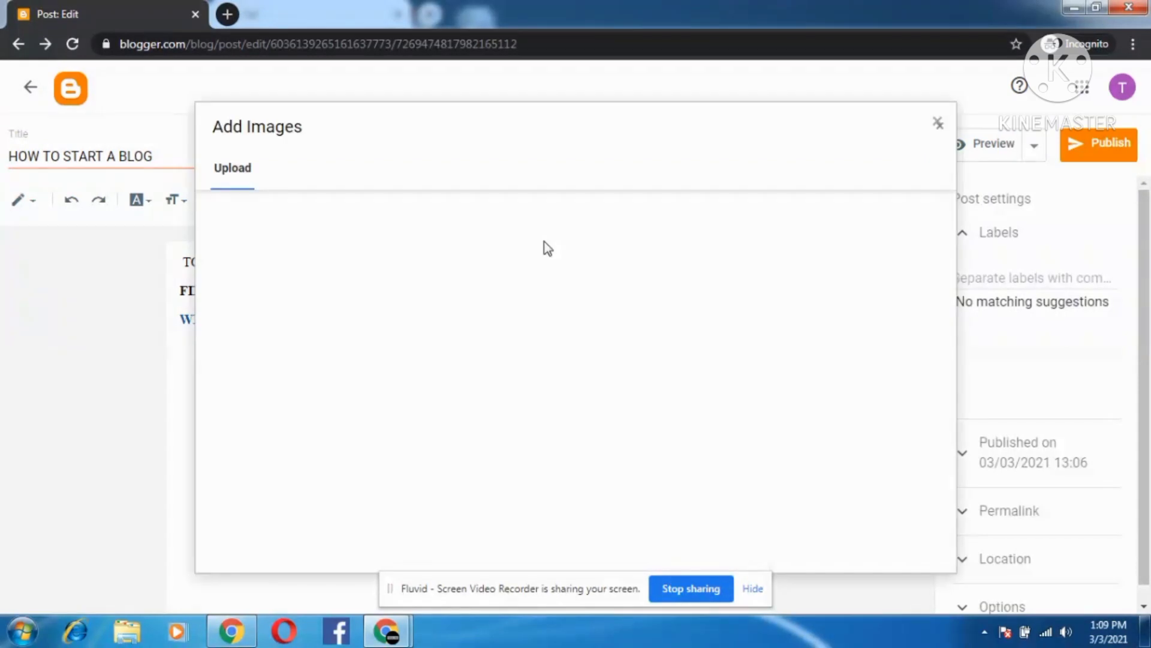
{"action": "left_click", "coordinate": [268, 214]}
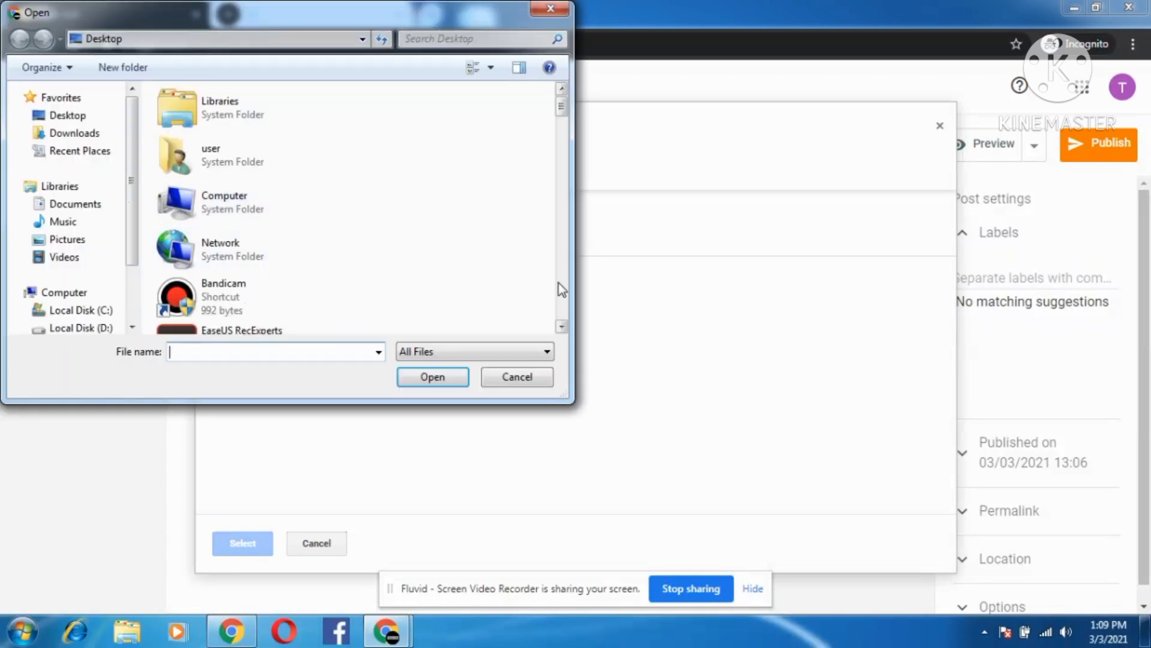
{"action": "scroll", "coordinate": [562, 290], "scroll_direction": "down", "scroll_amount": 3}
{"action": "scroll", "coordinate": [561, 289], "scroll_direction": "down", "scroll_amount": 15}
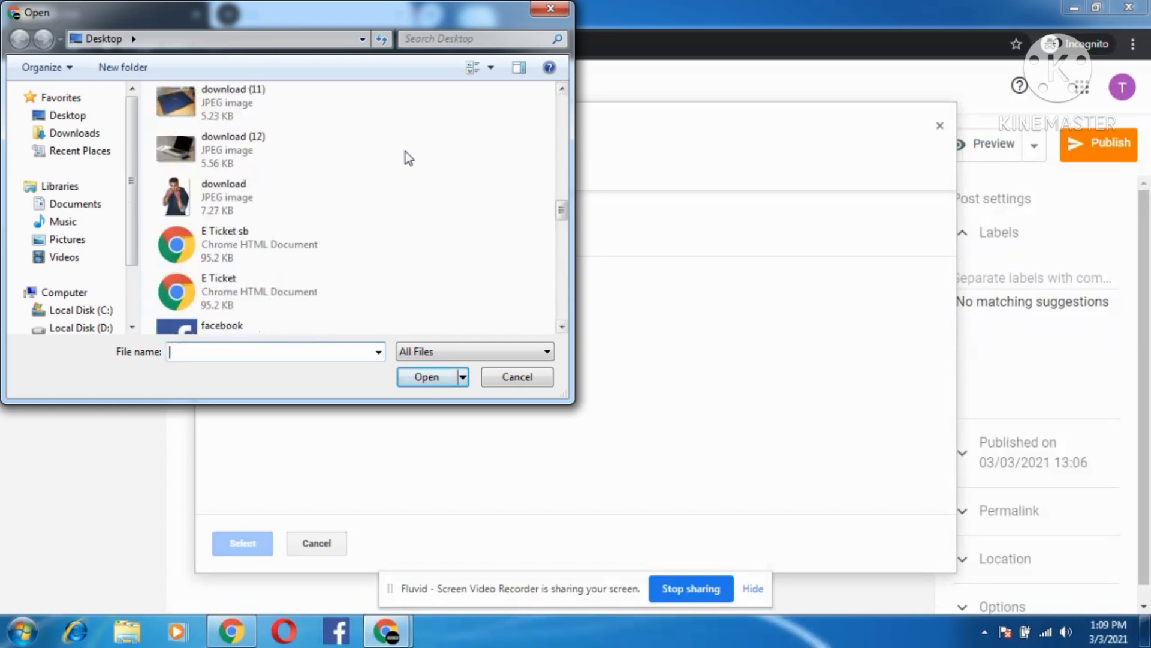
{"action": "left_click", "coordinate": [296, 147]}
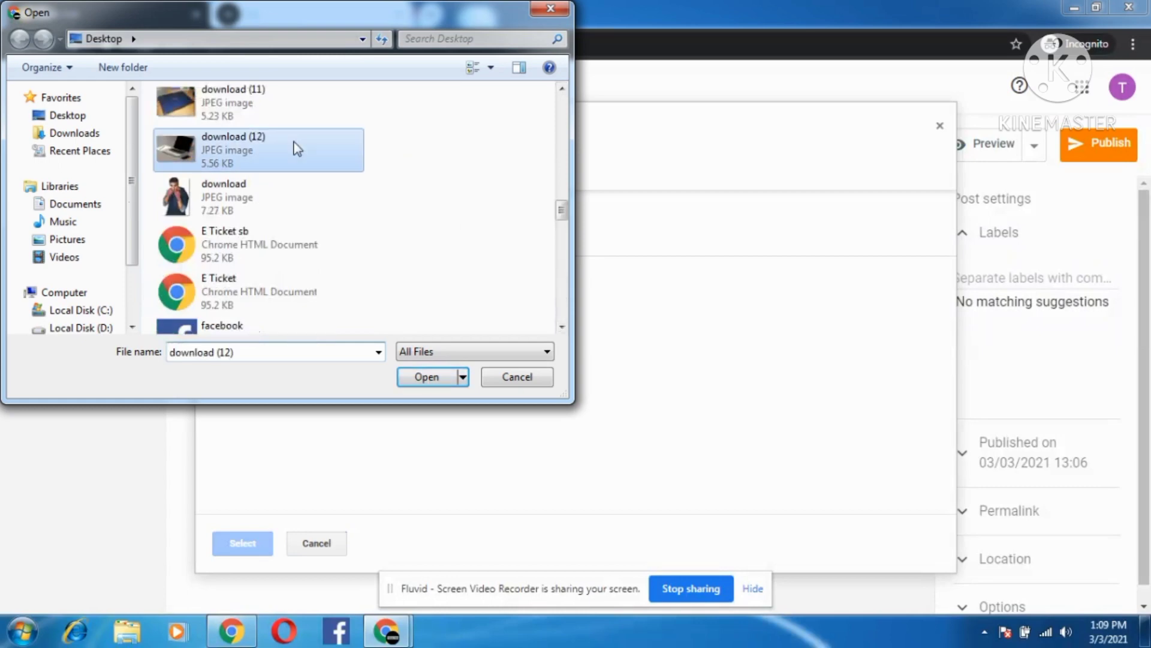
{"action": "left_click", "coordinate": [427, 376]}
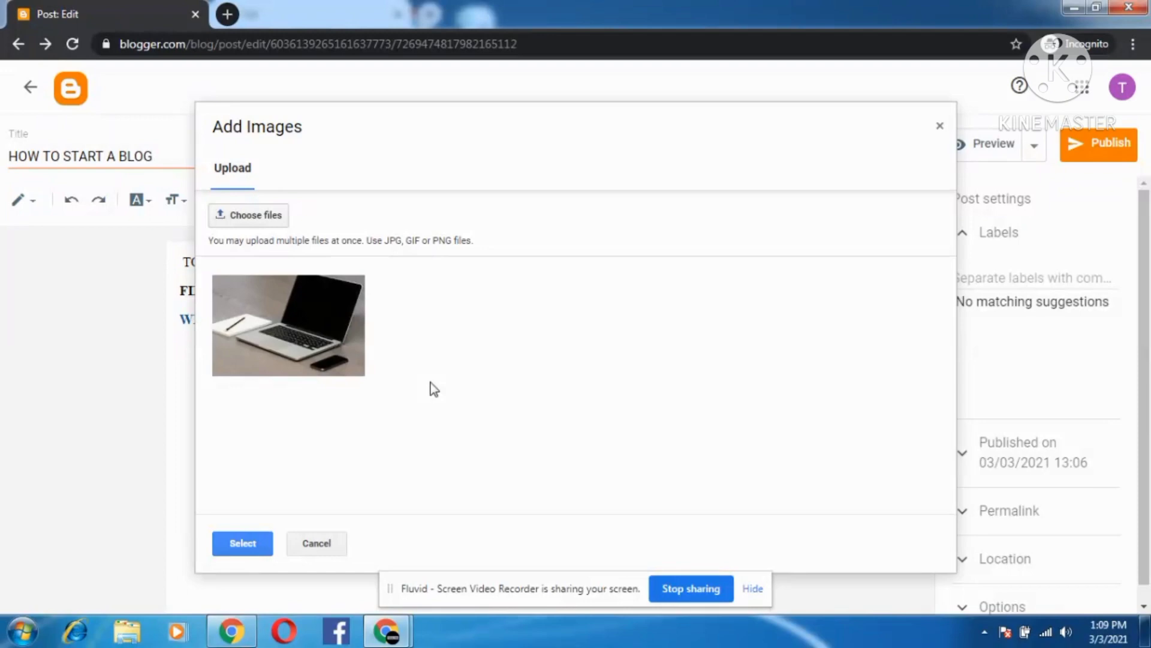
{"action": "left_click", "coordinate": [242, 539]}
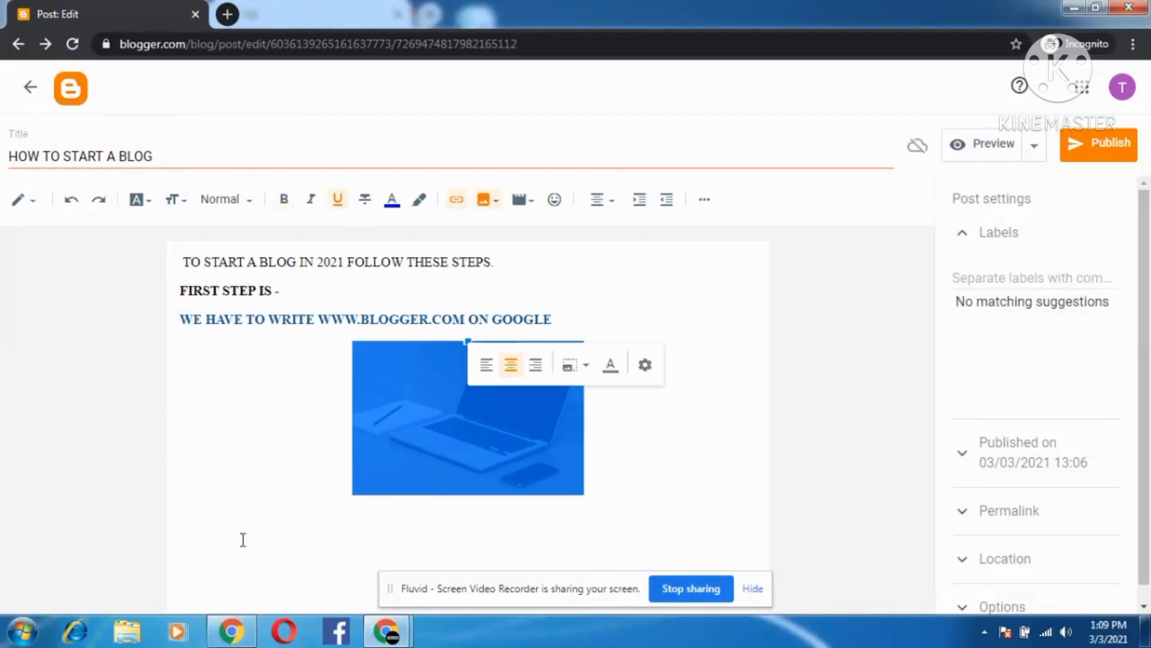
{"action": "left_click", "coordinate": [612, 480]}
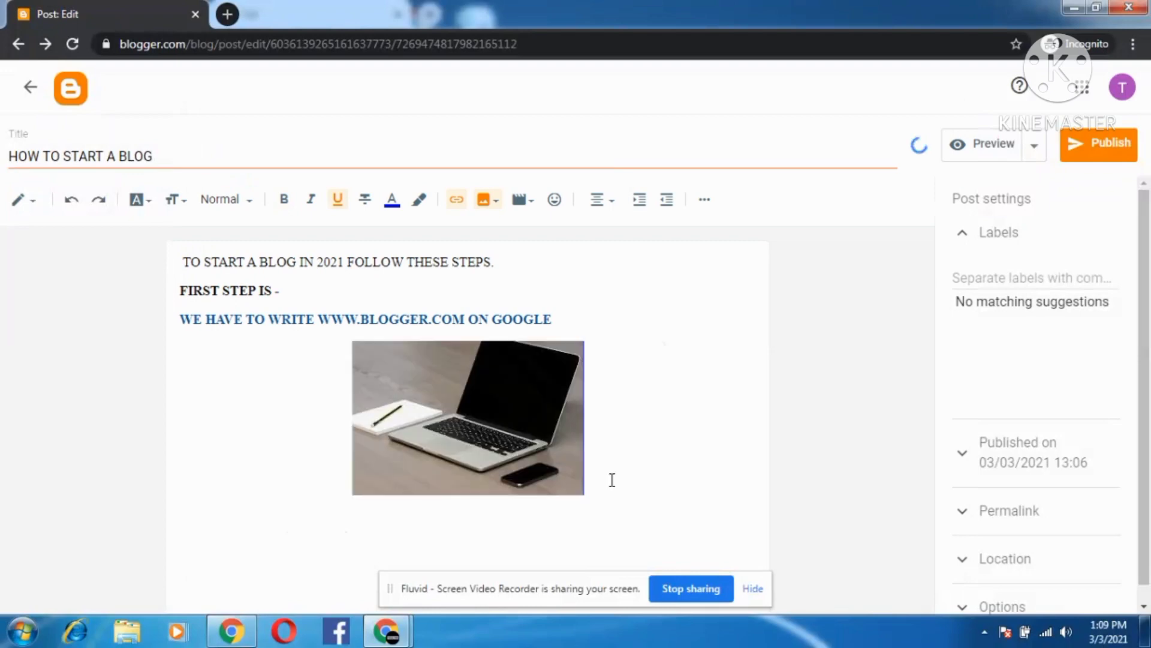
Step: Write "FOLLW 2ND STEPS" on the line below the laptop image
{"action": "left_click", "coordinate": [602, 521]}
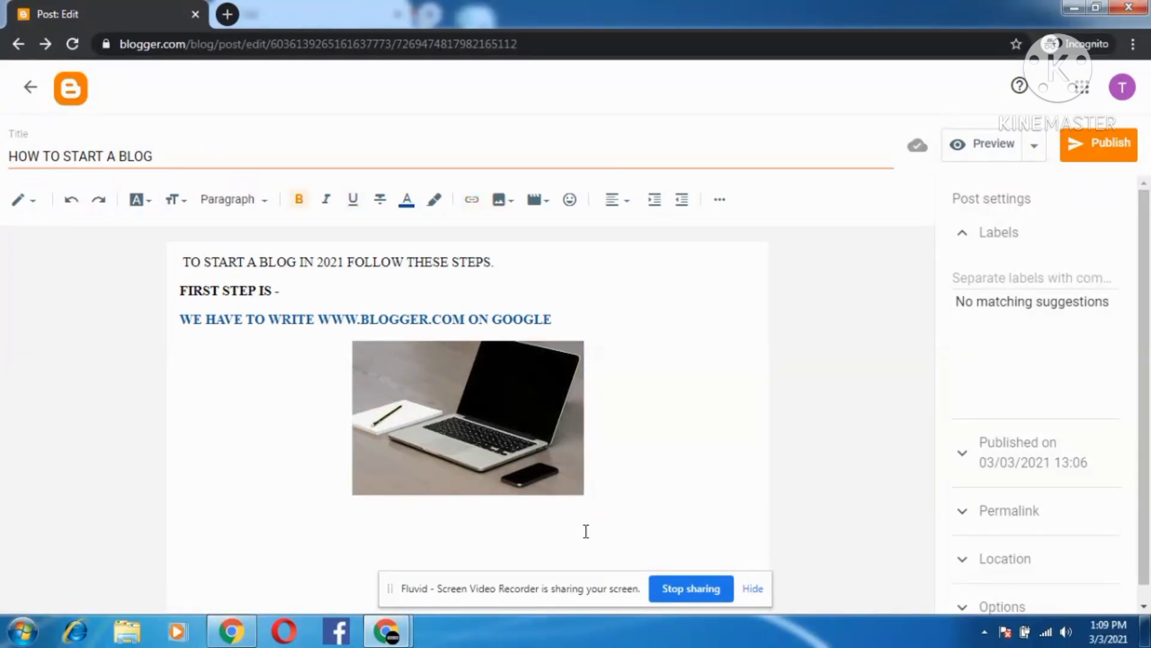
{"action": "type", "text": "FOLLW"}
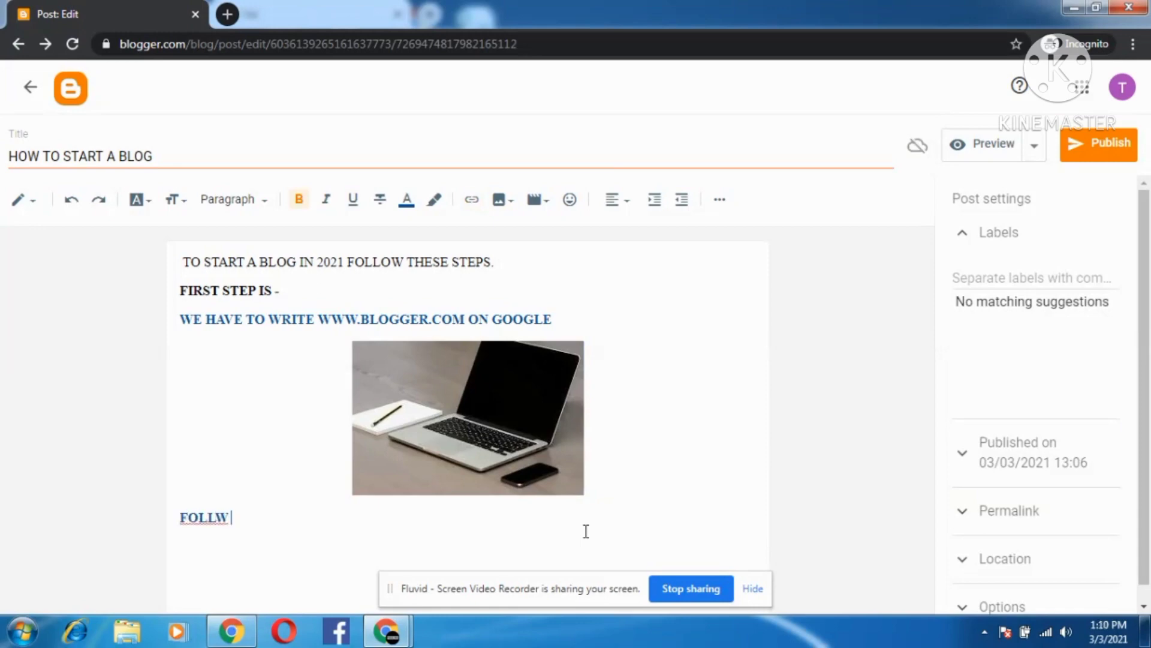
{"action": "type", "text": " 2ND STEPS"}
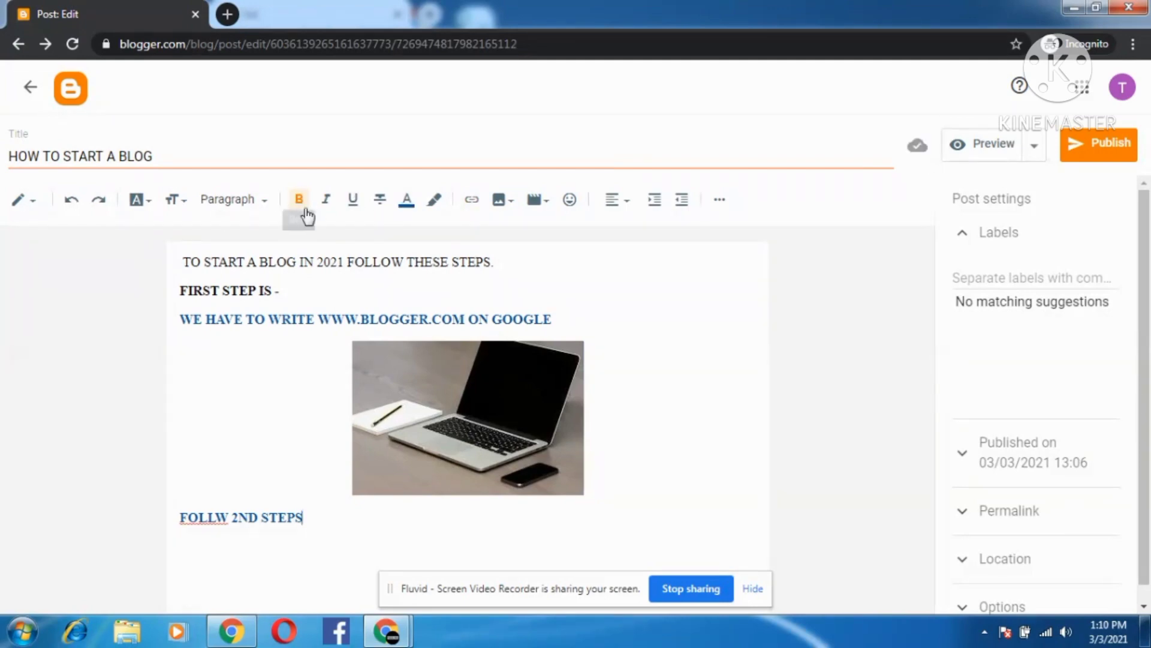
Step: Underline the whole "FOLLW 2ND STEPS" line
{"action": "left_click", "coordinate": [354, 209]}
{"action": "left_click_drag", "start_coordinate": [306, 518], "coordinate": [179, 517]}
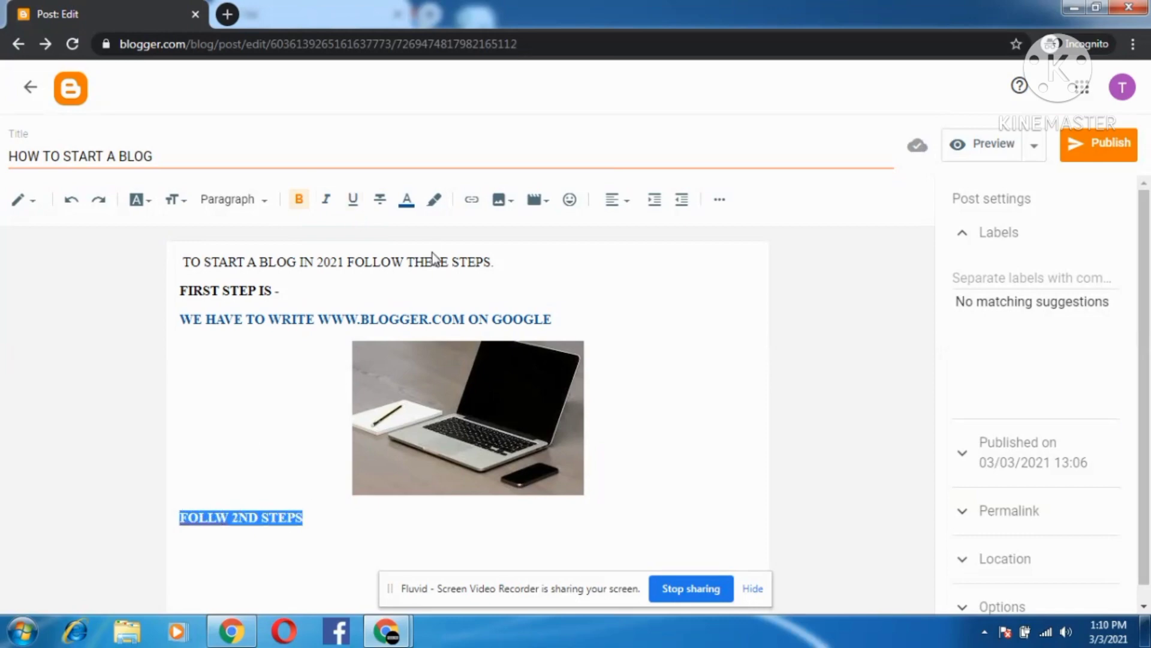
{"action": "left_click", "coordinate": [352, 204]}
{"action": "left_click", "coordinate": [352, 206]}
{"action": "left_click", "coordinate": [347, 527]}
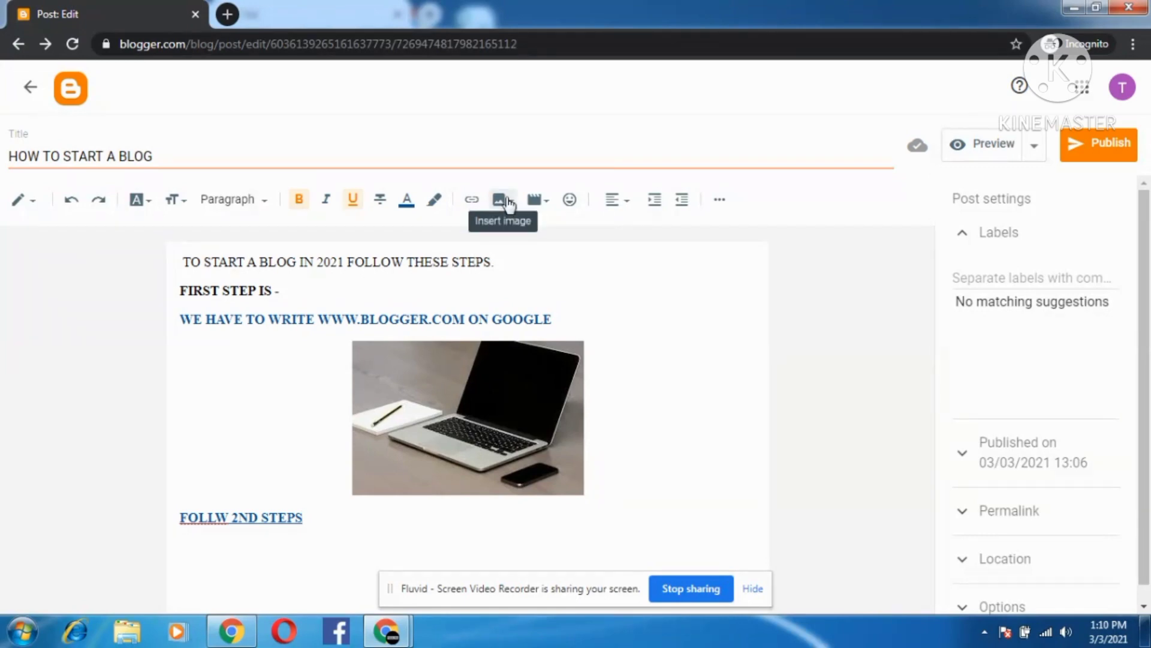
Step: Insert a link displayed as "FACEBOOK" pointing to facebook.com after the "FOLLW 2ND STEPS" text
{"action": "left_click", "coordinate": [471, 207]}
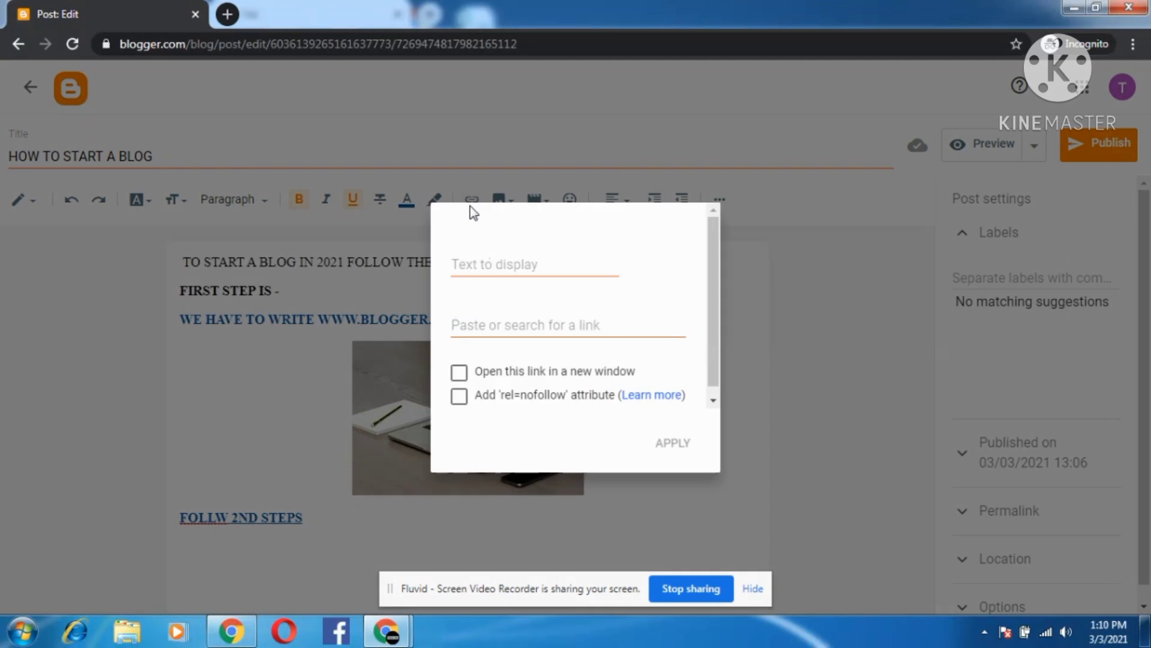
{"action": "left_click", "coordinate": [492, 258]}
{"action": "type", "text": "FA"}
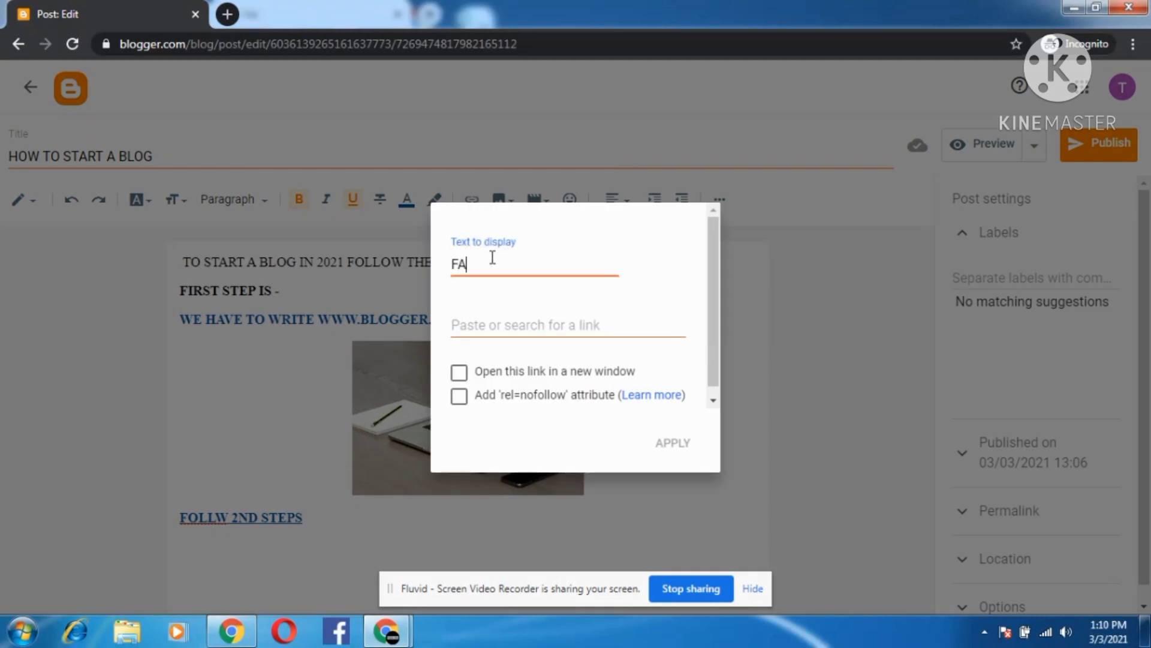
{"action": "type", "text": "CEBOOK"}
{"action": "left_click", "coordinate": [513, 325]}
{"action": "type", "text": "f"}
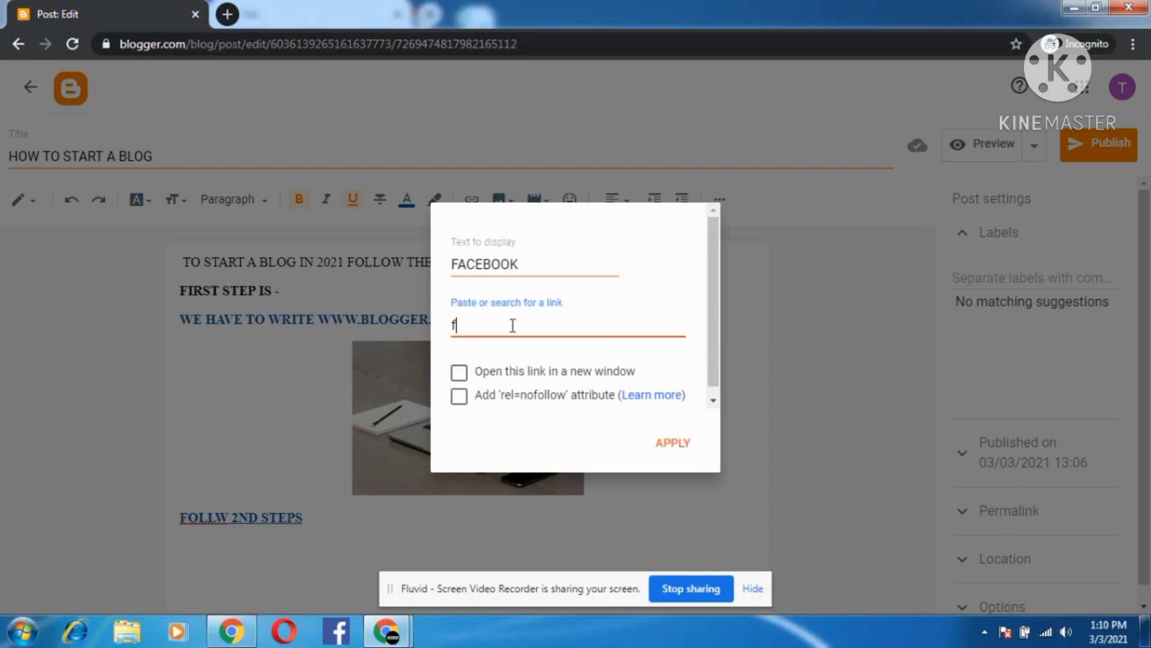
{"action": "type", "text": "acebook."}
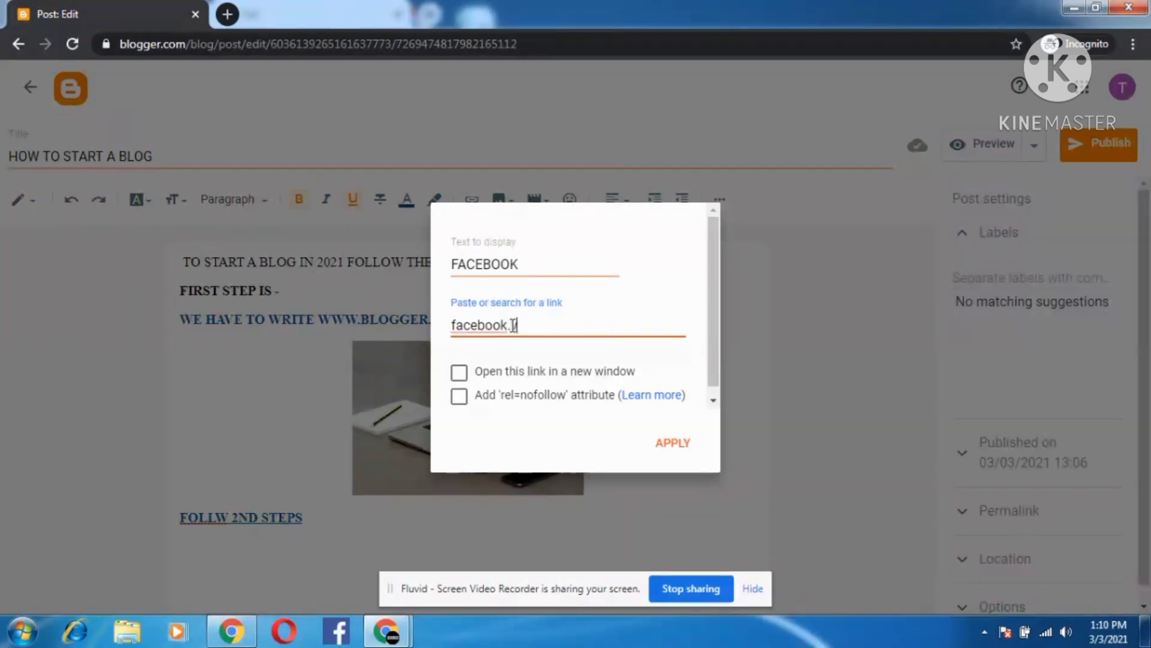
{"action": "type", "text": "com"}
{"action": "left_click", "coordinate": [673, 443]}
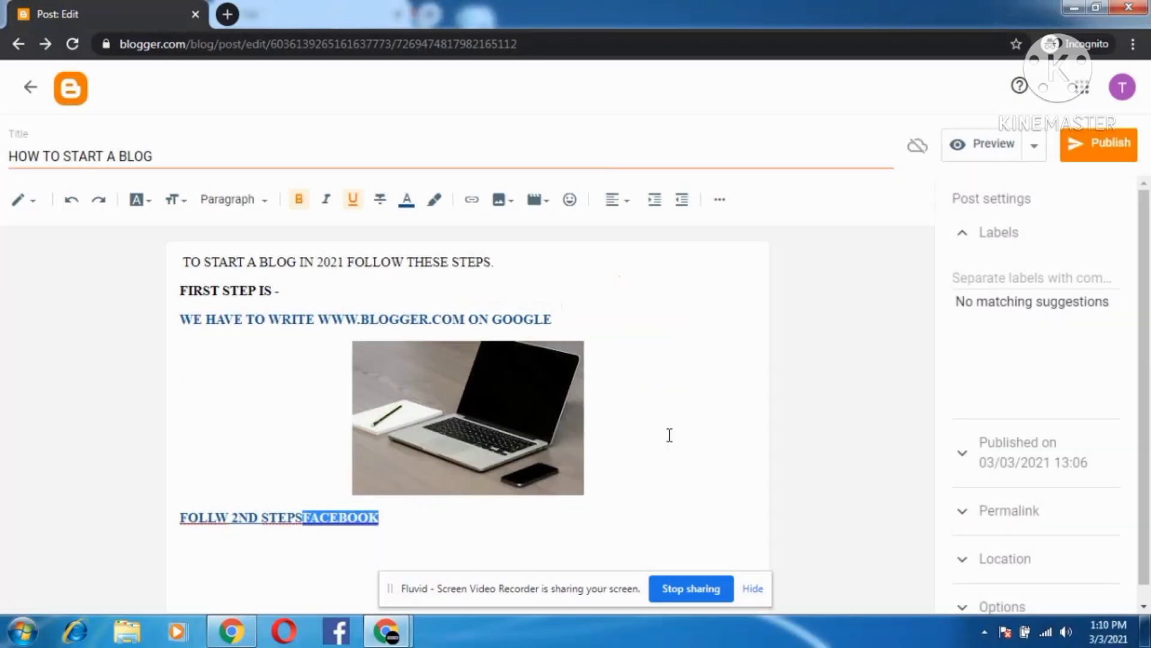
{"action": "left_click", "coordinate": [554, 507]}
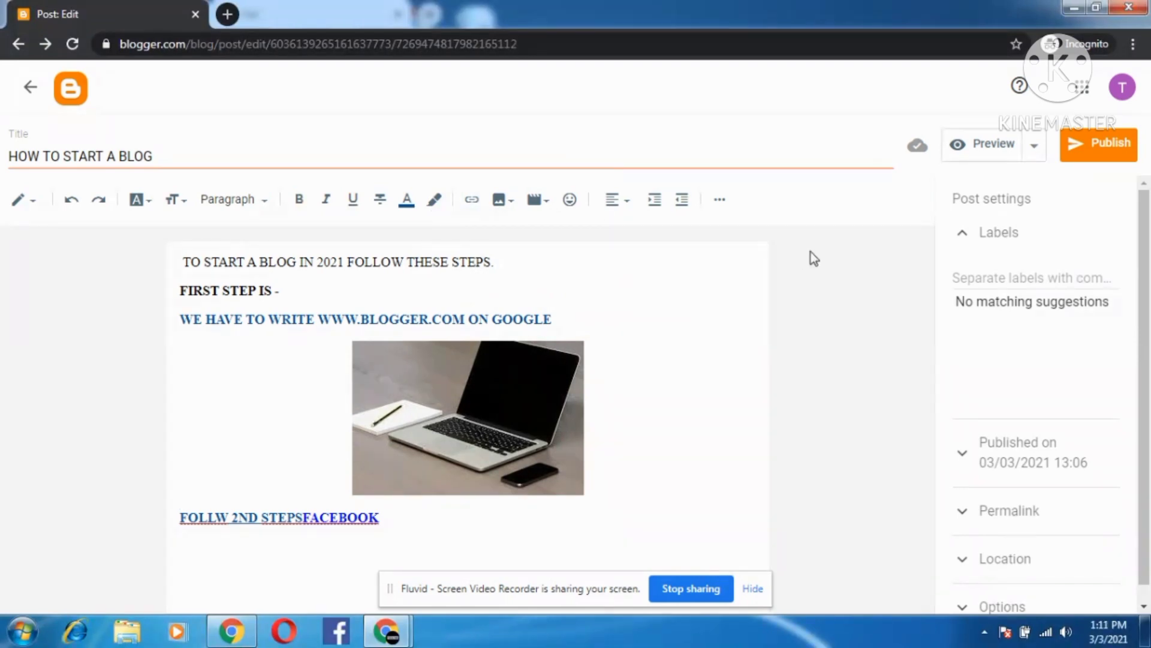
Step: Preview the "HOW TO START A BLOG" post, look through the whole page and return to the post editor
{"action": "left_click", "coordinate": [982, 153]}
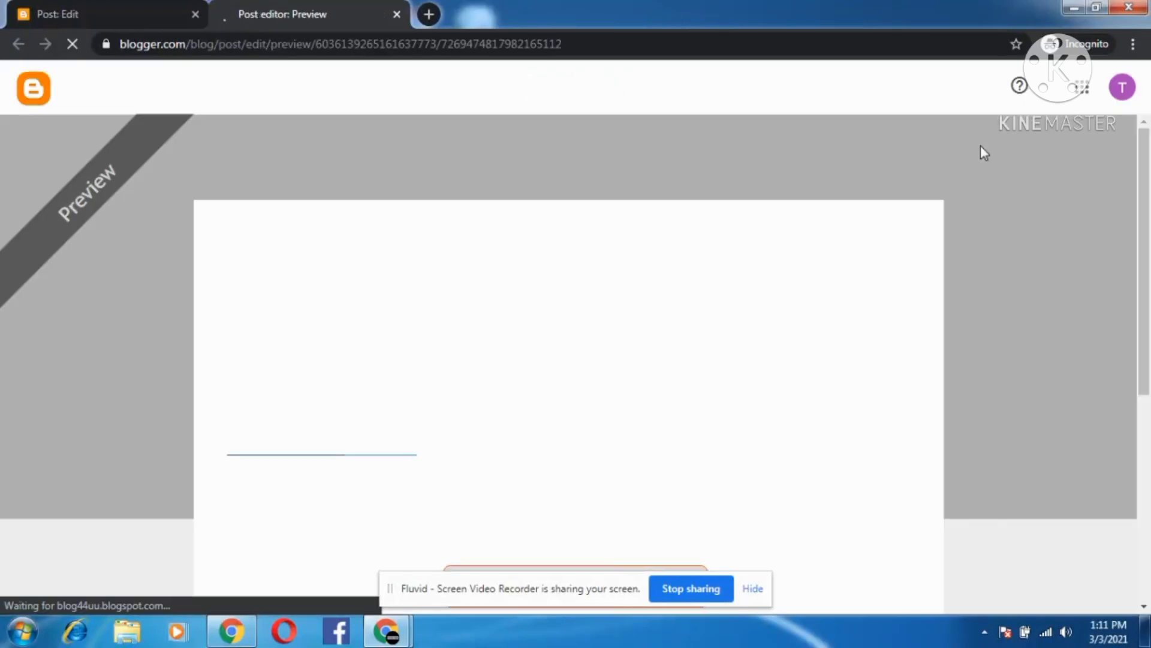
{"action": "left_click", "coordinate": [1149, 402]}
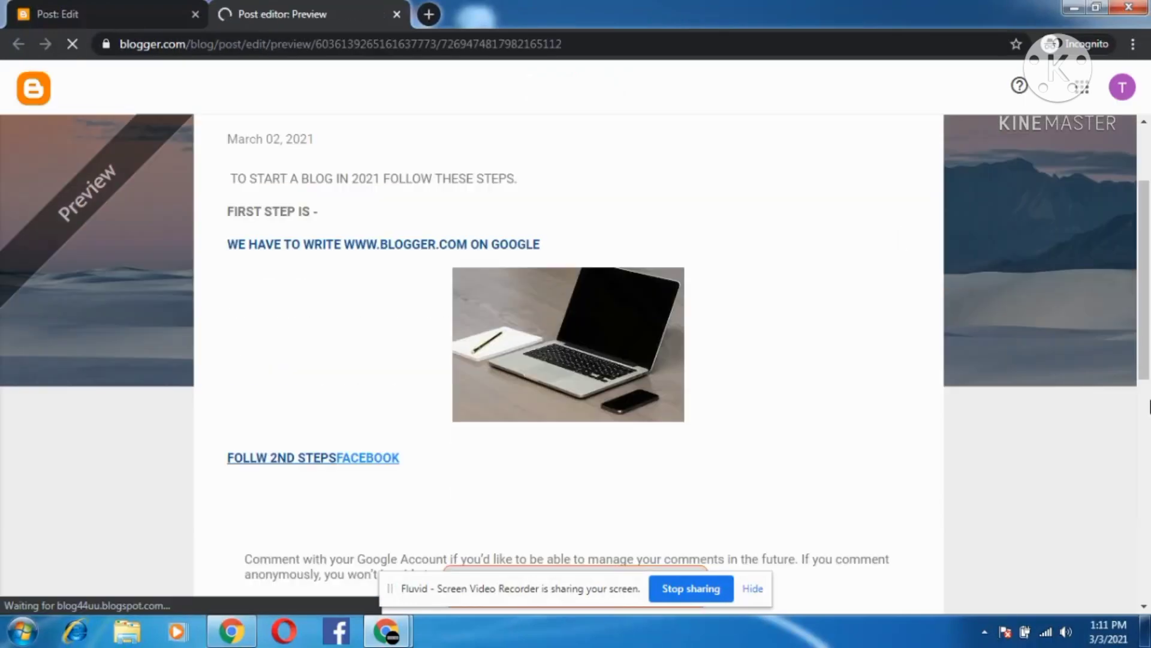
{"action": "left_click", "coordinate": [1149, 230]}
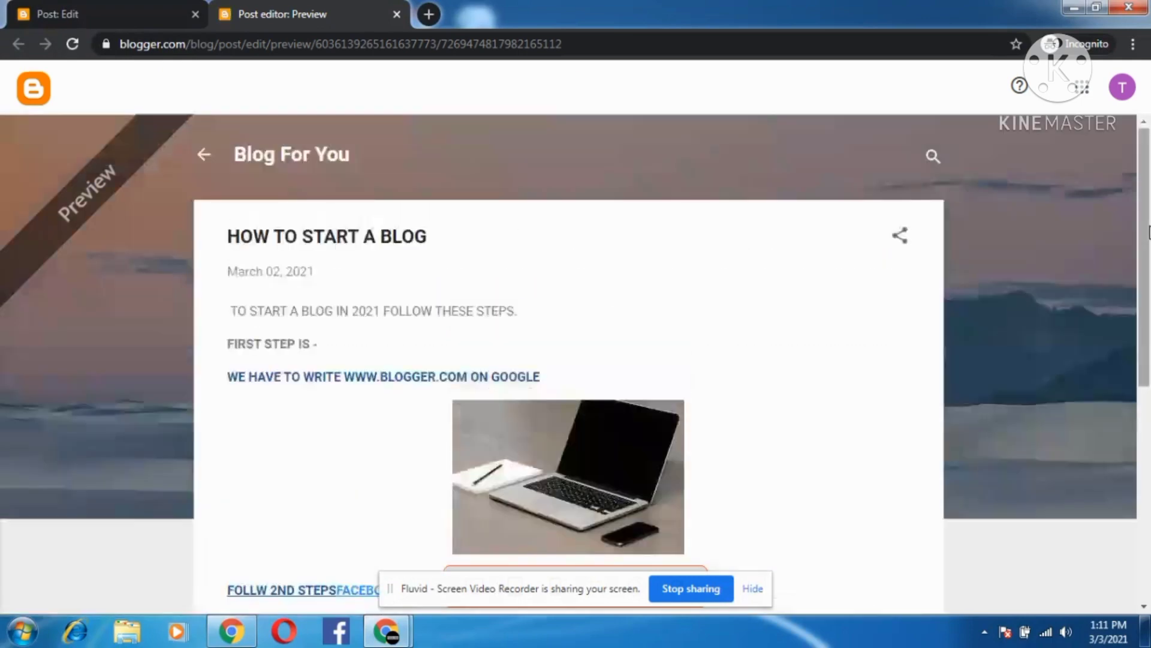
{"action": "left_click", "coordinate": [1148, 426]}
{"action": "left_click_drag", "start_coordinate": [1149, 419], "coordinate": [1145, 307]}
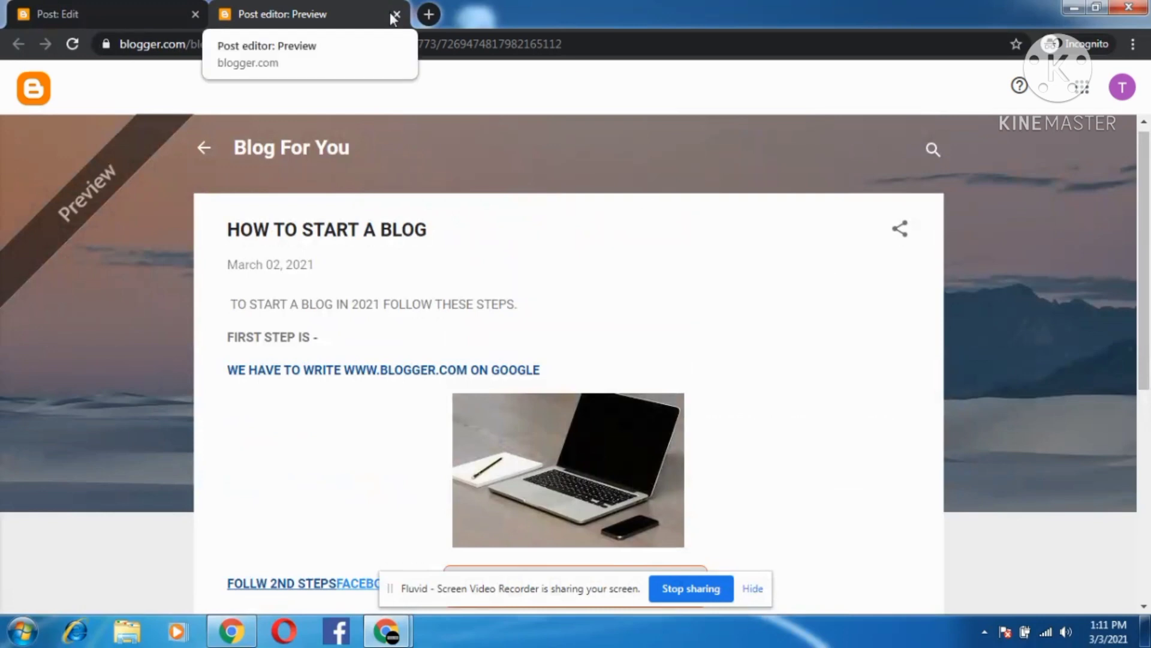
{"action": "left_click", "coordinate": [120, 1]}
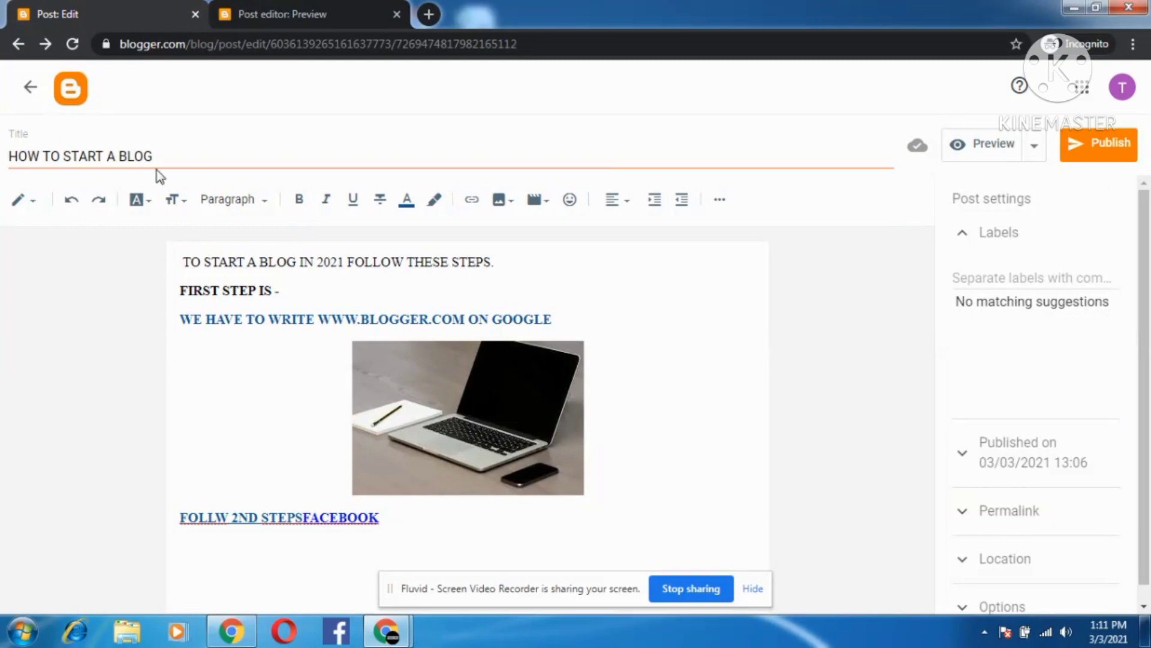
Step: Leave the post editor and look through the blog's Stats, Earnings and Pages sections, including the page filter options
{"action": "left_click", "coordinate": [18, 45]}
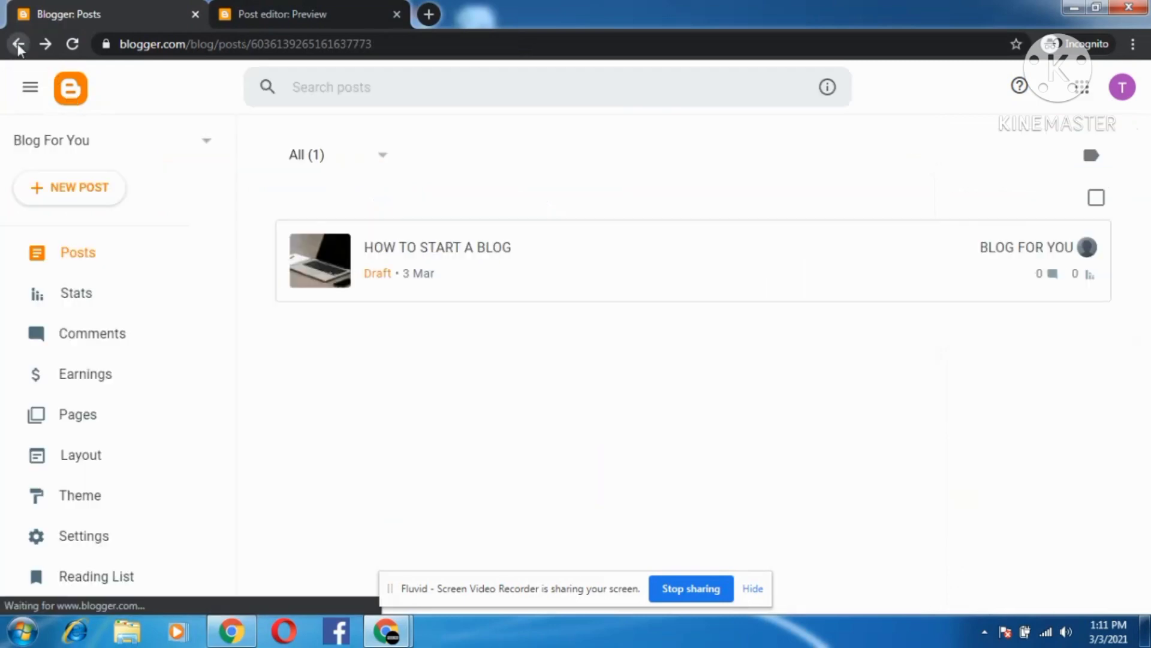
{"action": "left_click", "coordinate": [84, 291]}
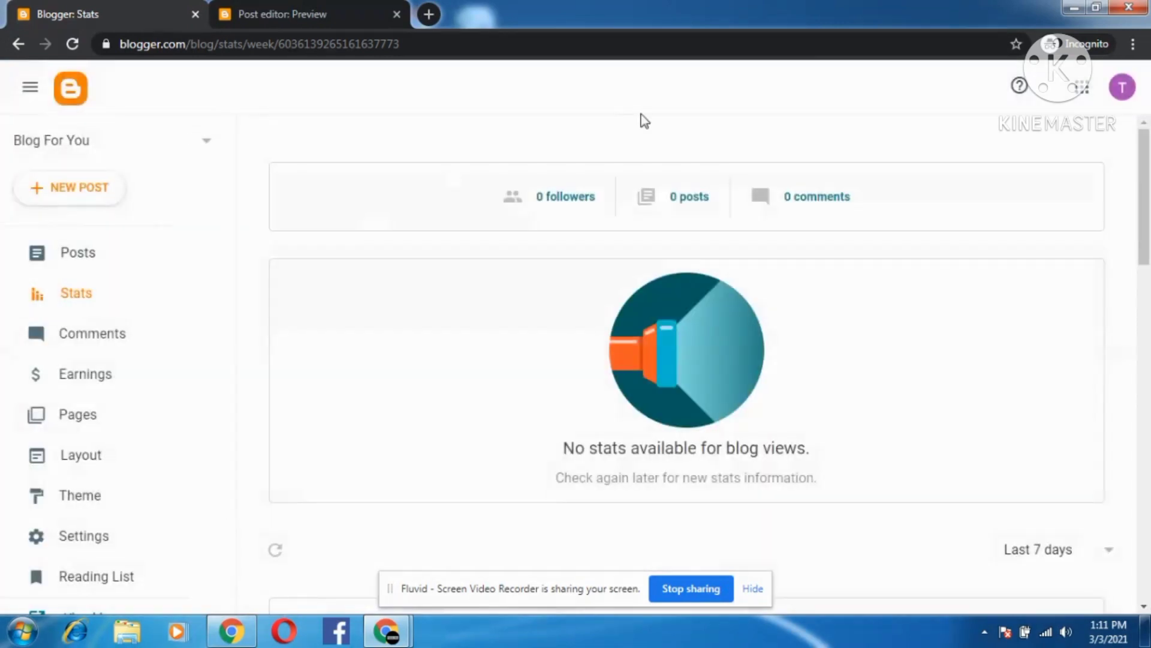
{"action": "left_click", "coordinate": [139, 376]}
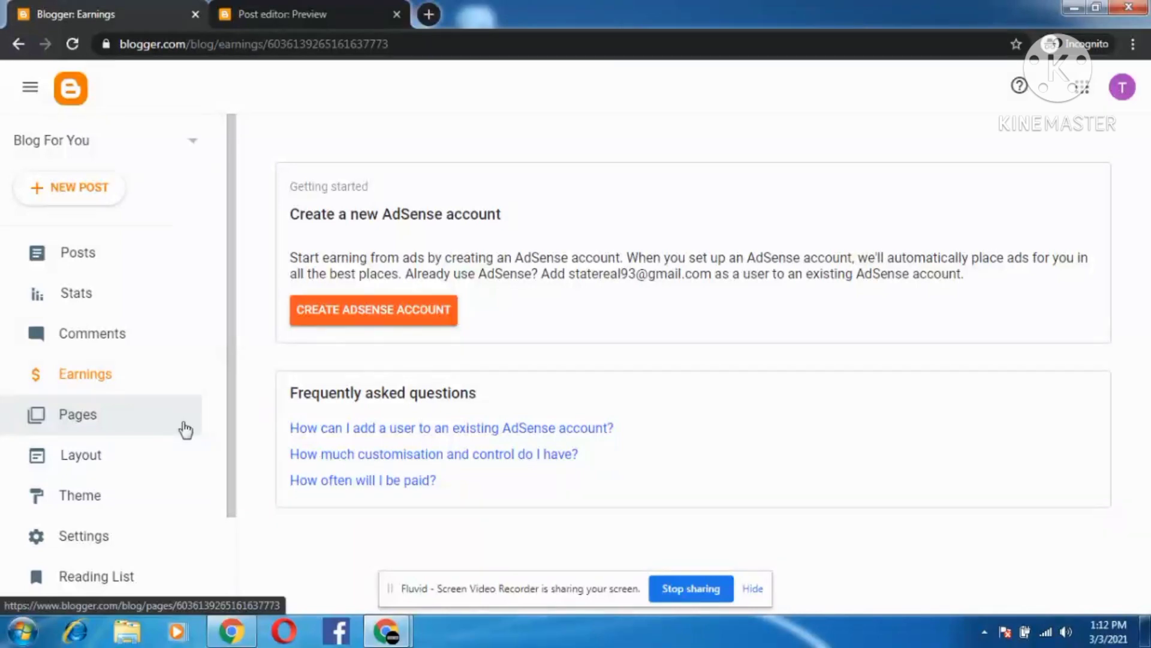
{"action": "left_click", "coordinate": [151, 423]}
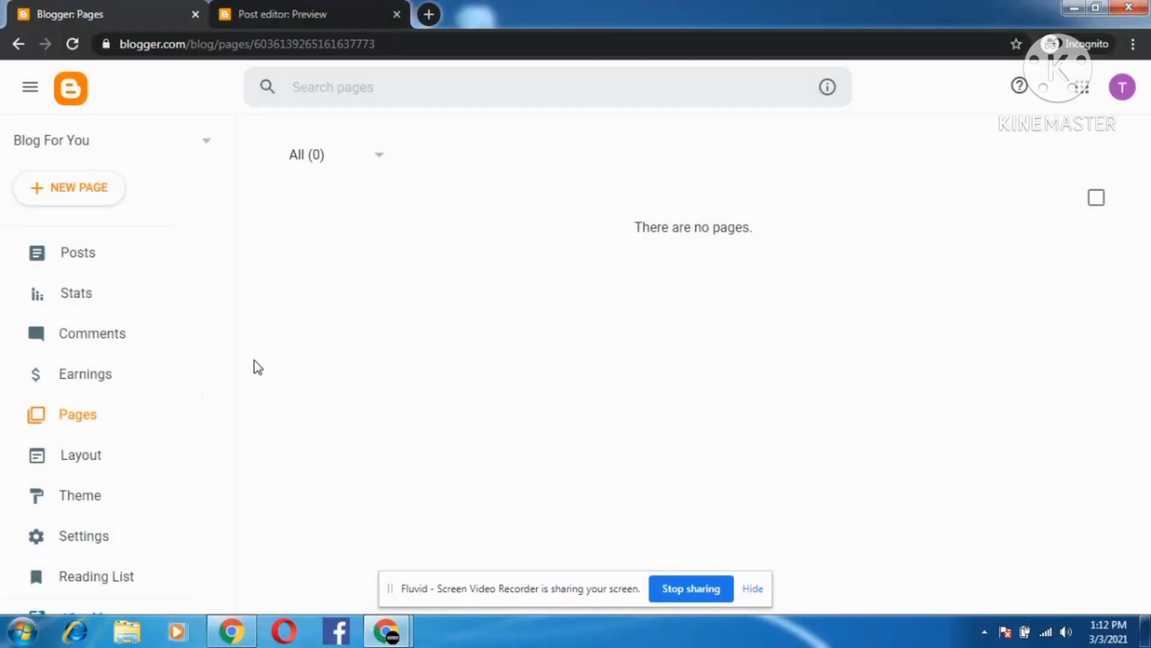
{"action": "left_click", "coordinate": [375, 160]}
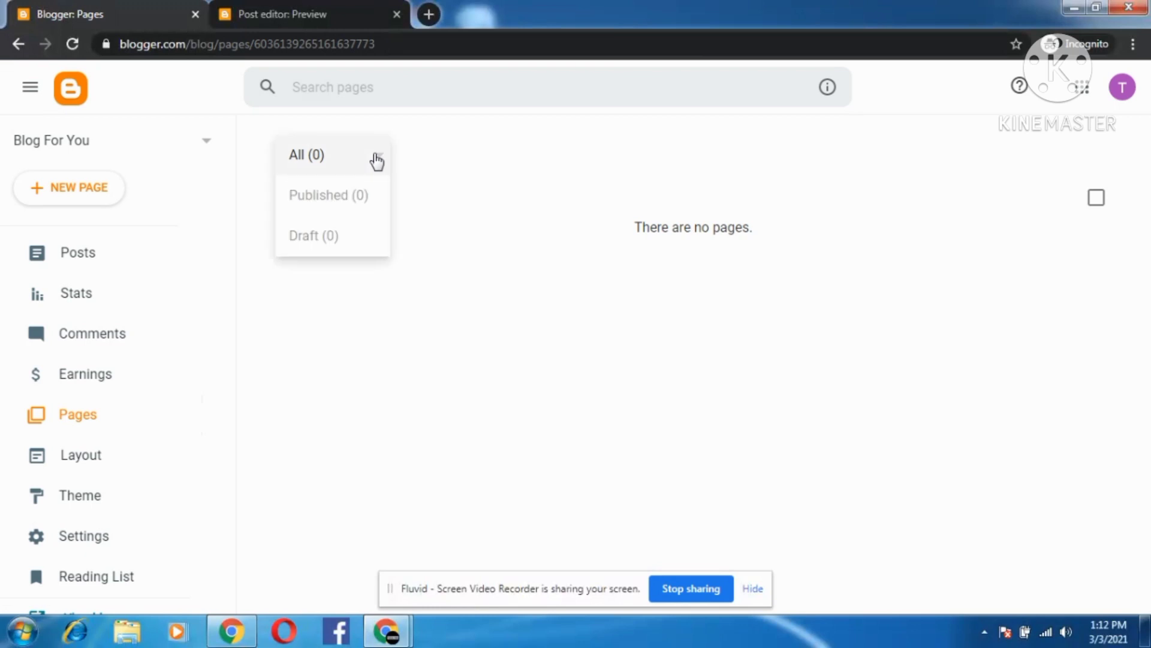
{"action": "left_click", "coordinate": [412, 255]}
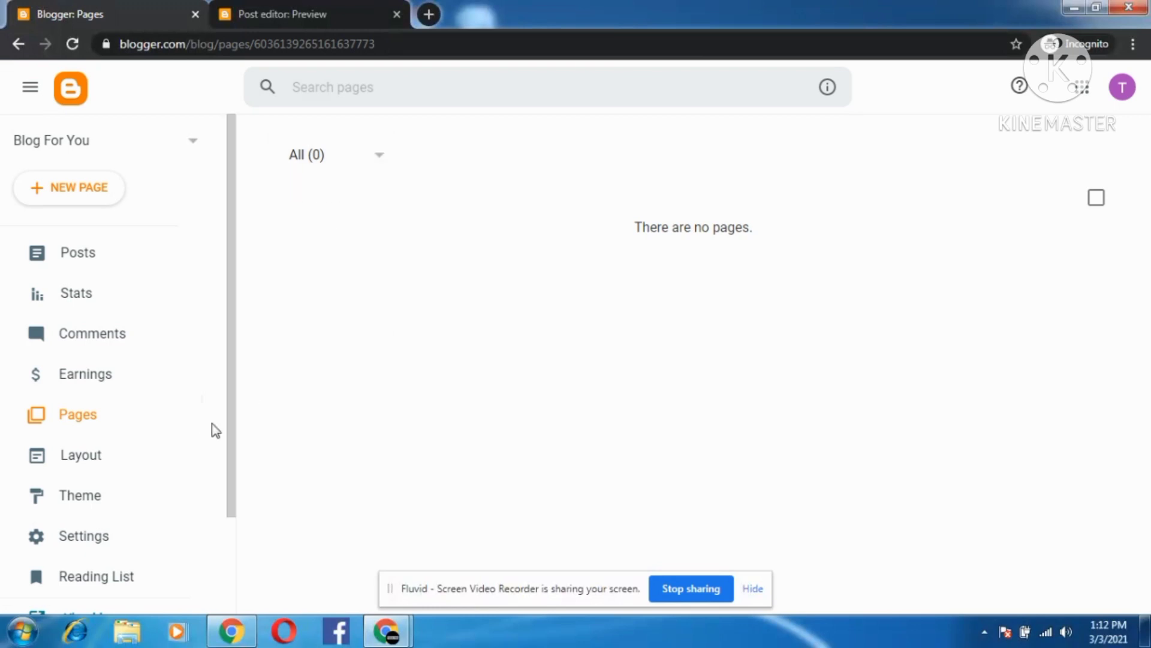
Step: Go to the blog's layout and open the settings of the Blog For You page header gadget
{"action": "left_click", "coordinate": [110, 456]}
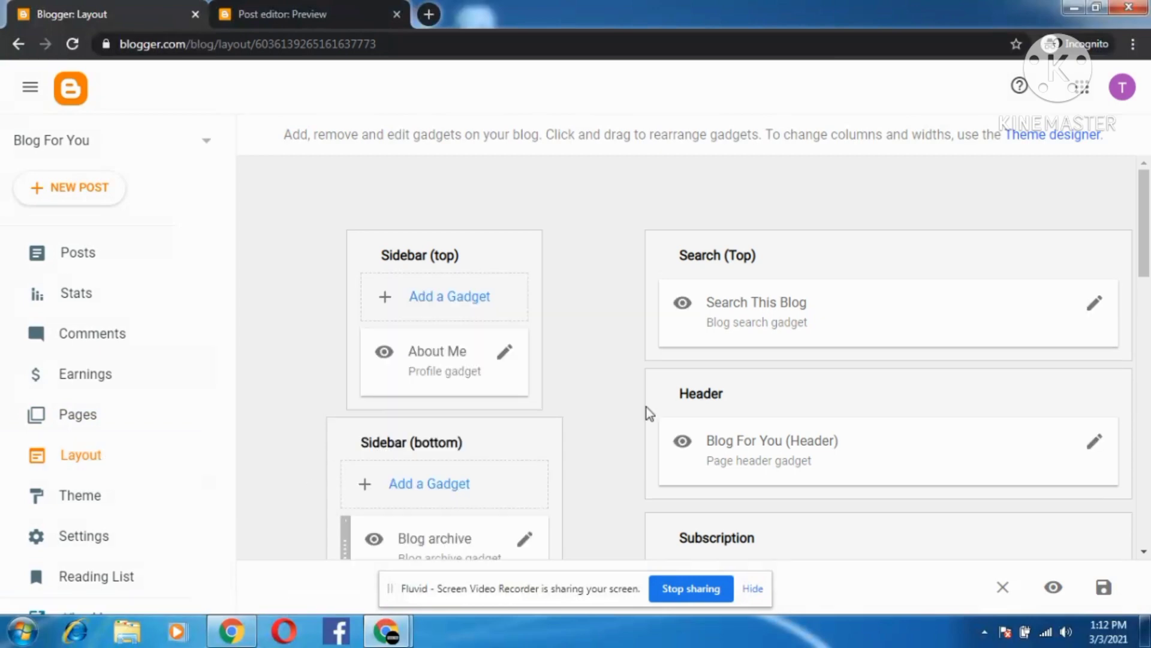
{"action": "left_click_drag", "start_coordinate": [1142, 223], "coordinate": [1146, 252]}
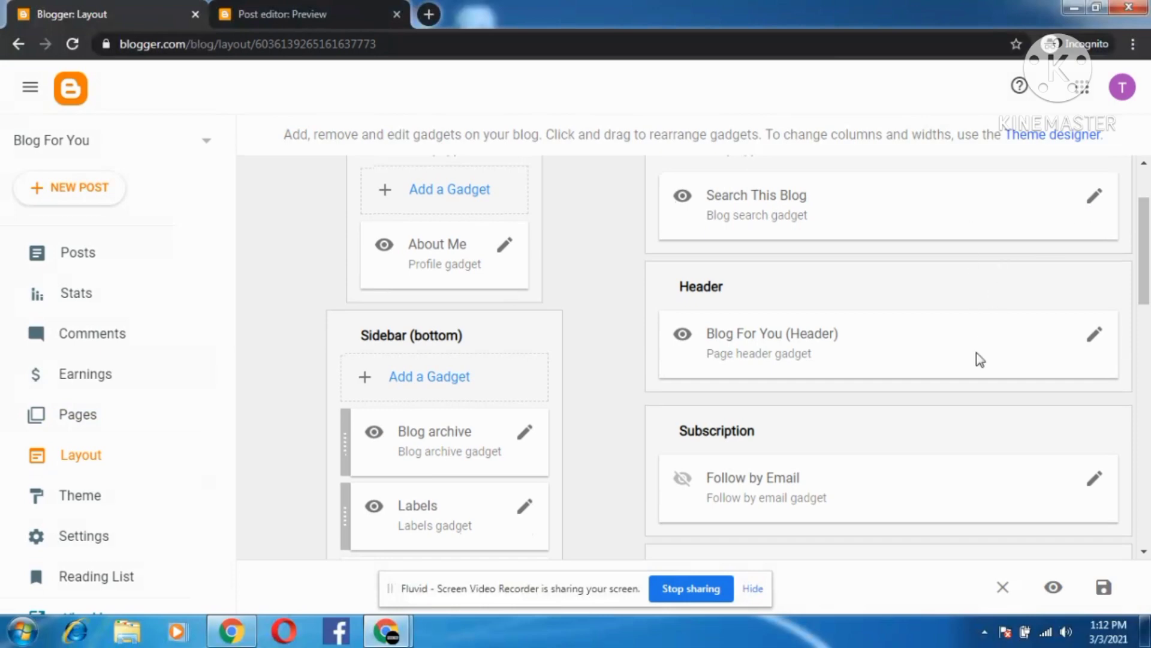
{"action": "scroll", "coordinate": [1147, 270], "scroll_direction": "down", "scroll_amount": 1}
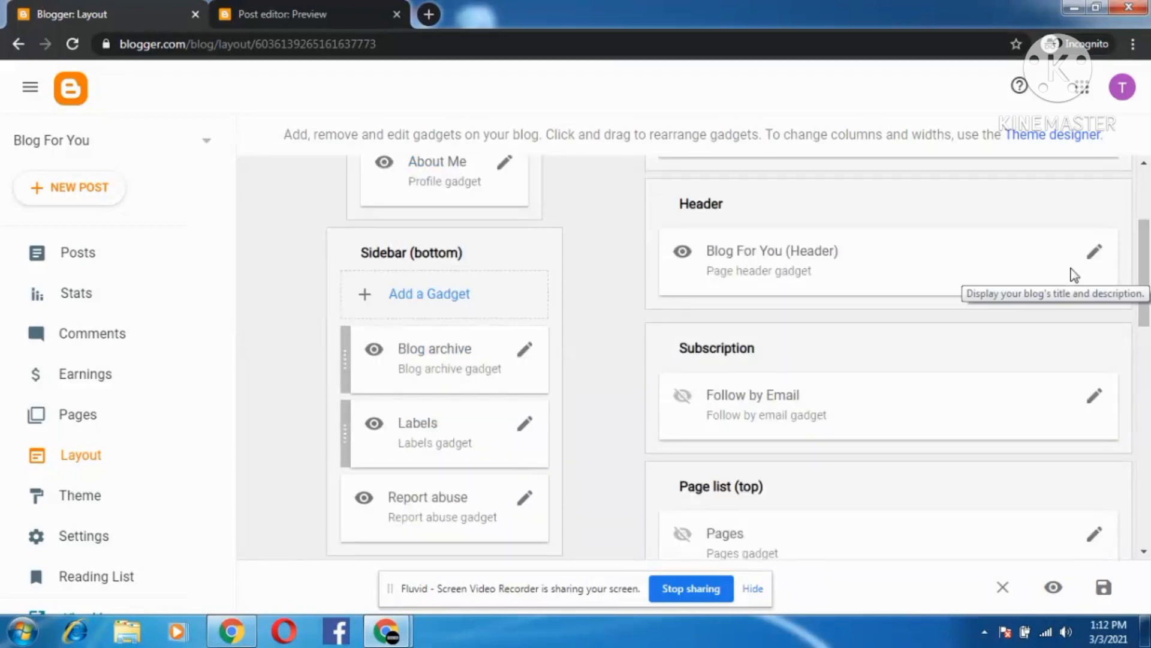
{"action": "left_click", "coordinate": [1094, 255]}
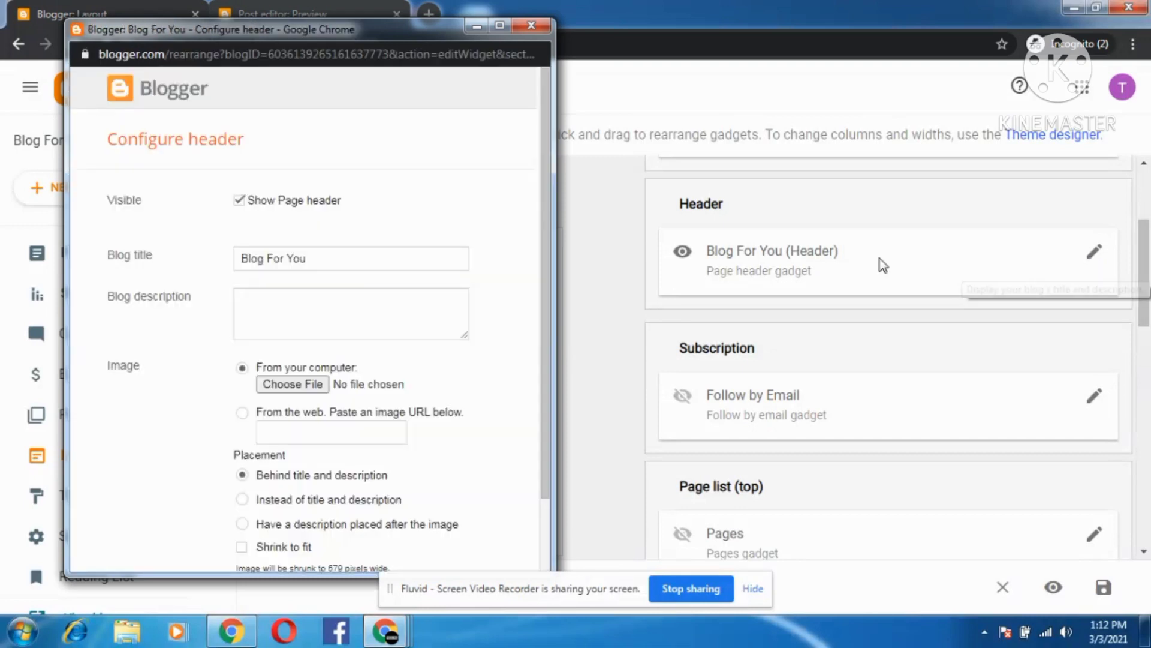
{"action": "left_click", "coordinate": [372, 269]}
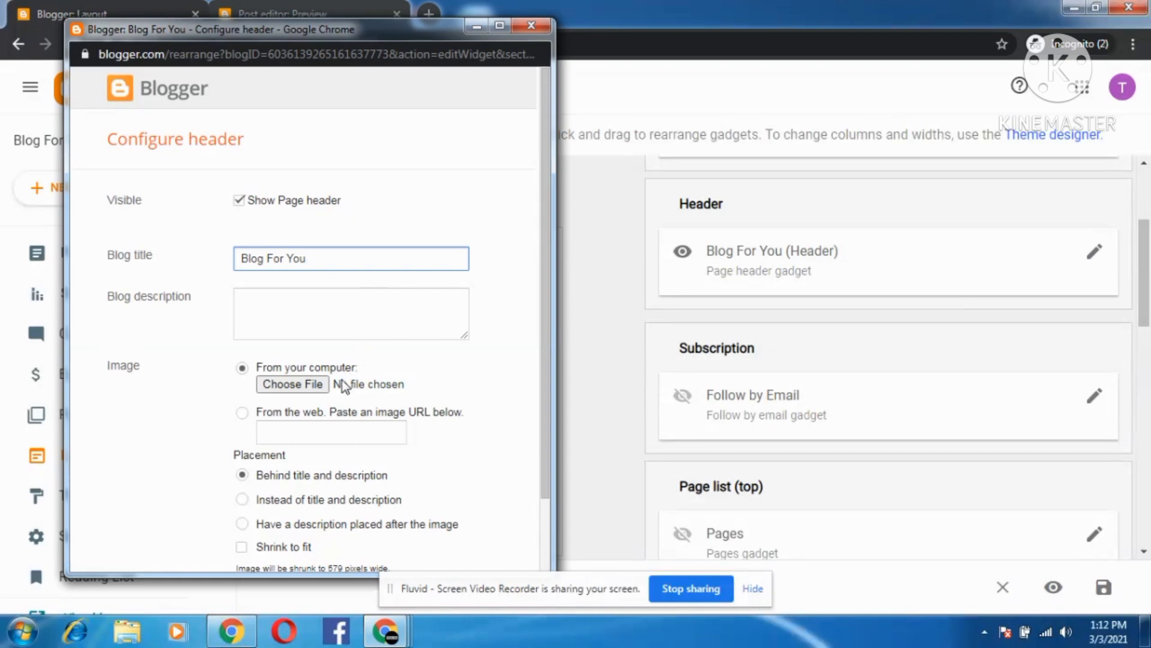
Step: Upload the desktop image "download (8)" as the blog's header image and save the header configuration
{"action": "left_click", "coordinate": [317, 387]}
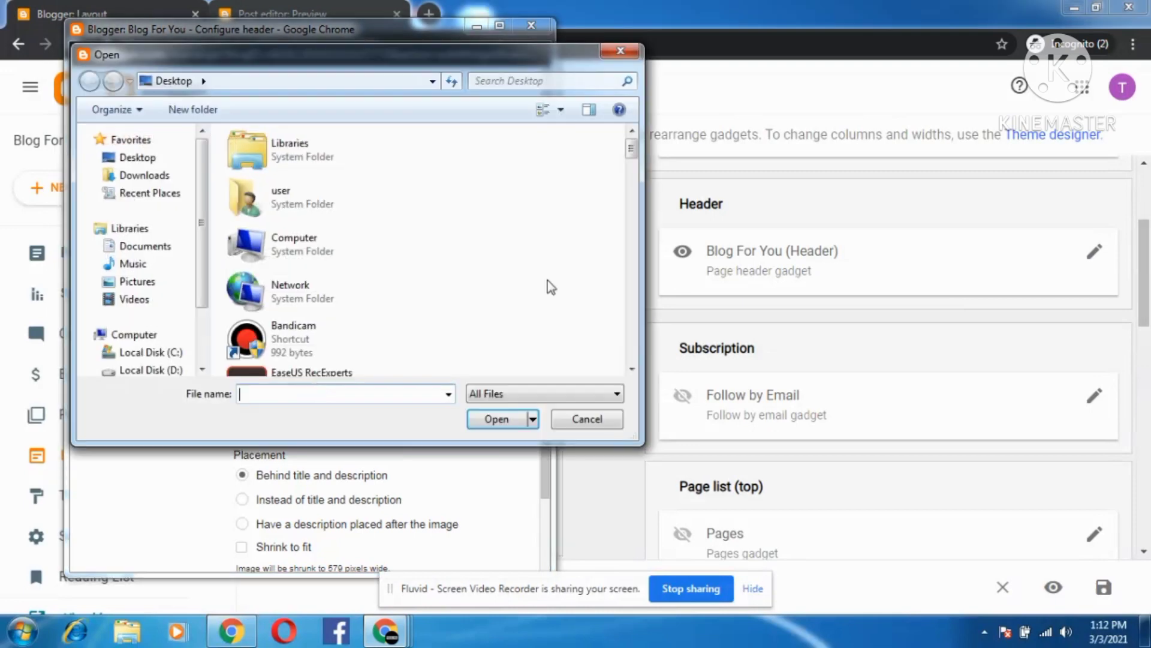
{"action": "scroll", "coordinate": [629, 333], "scroll_direction": "down", "scroll_amount": 15}
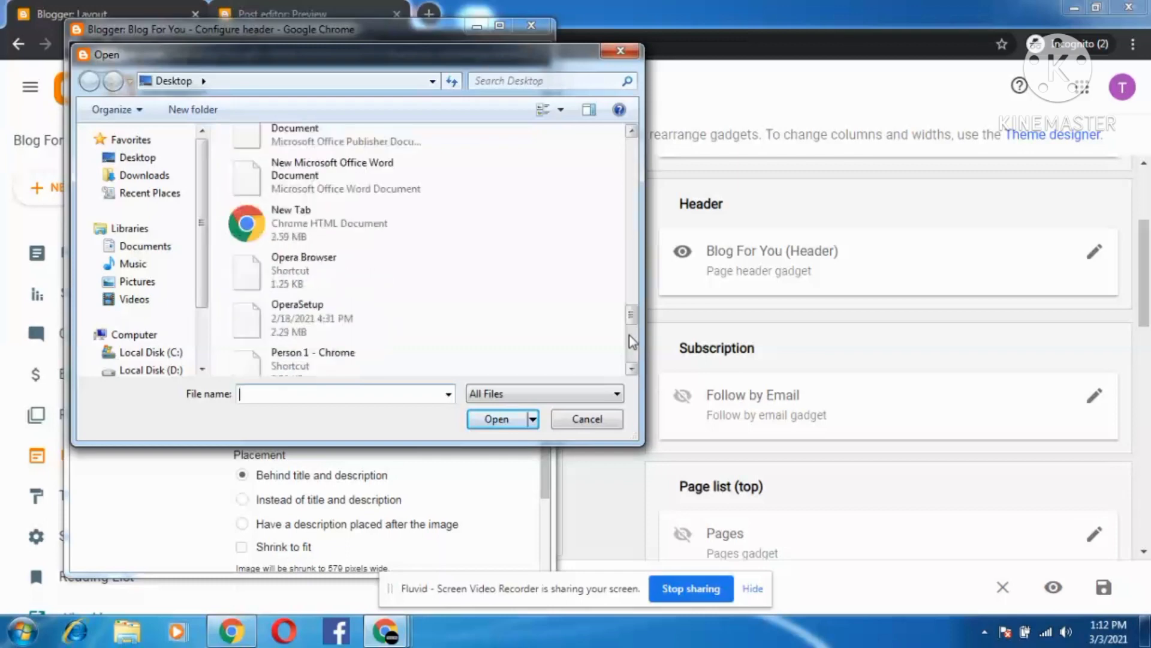
{"action": "scroll", "coordinate": [623, 263], "scroll_direction": "up", "scroll_amount": 3}
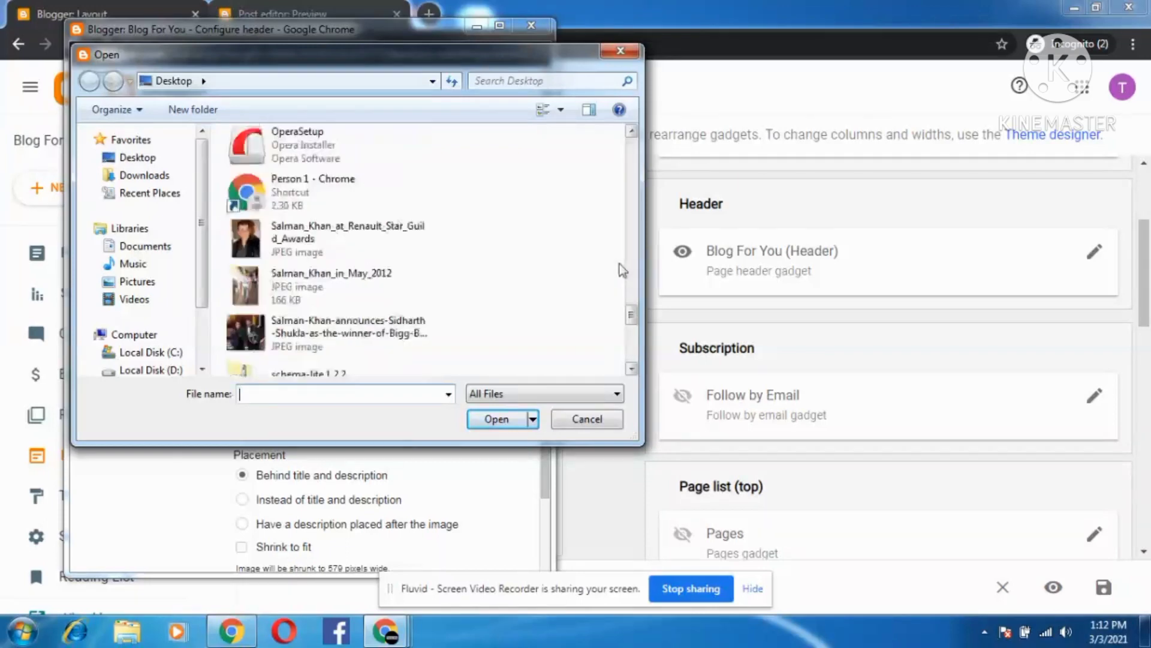
{"action": "scroll", "coordinate": [637, 269], "scroll_direction": "up", "scroll_amount": 5}
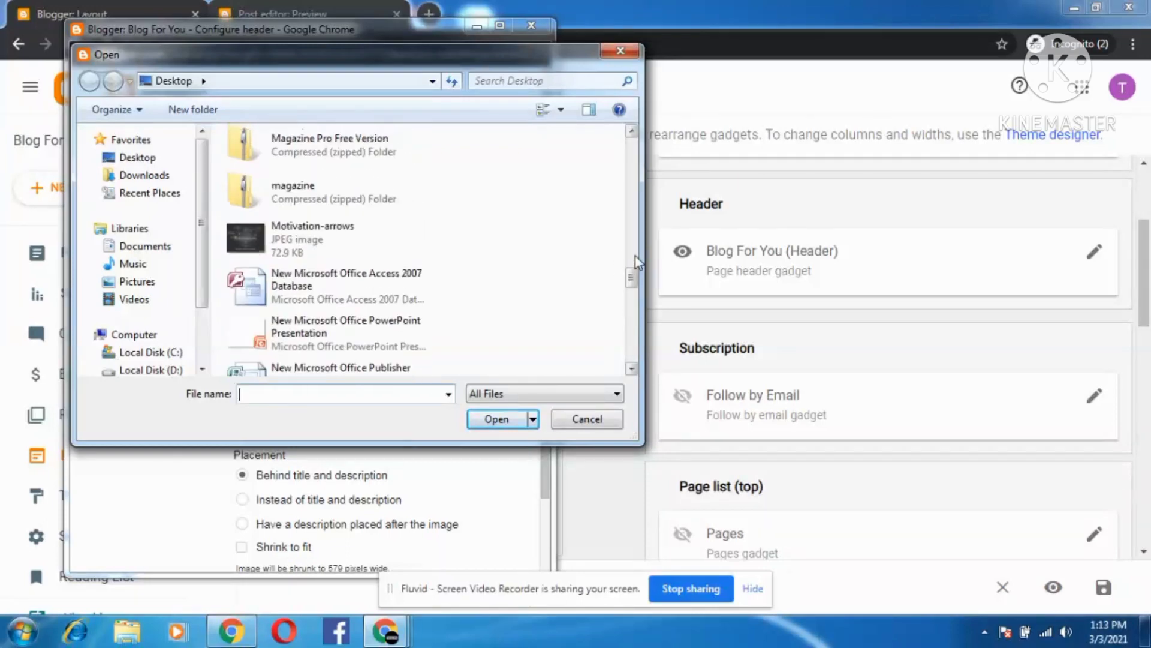
{"action": "scroll", "coordinate": [632, 232], "scroll_direction": "up", "scroll_amount": 6}
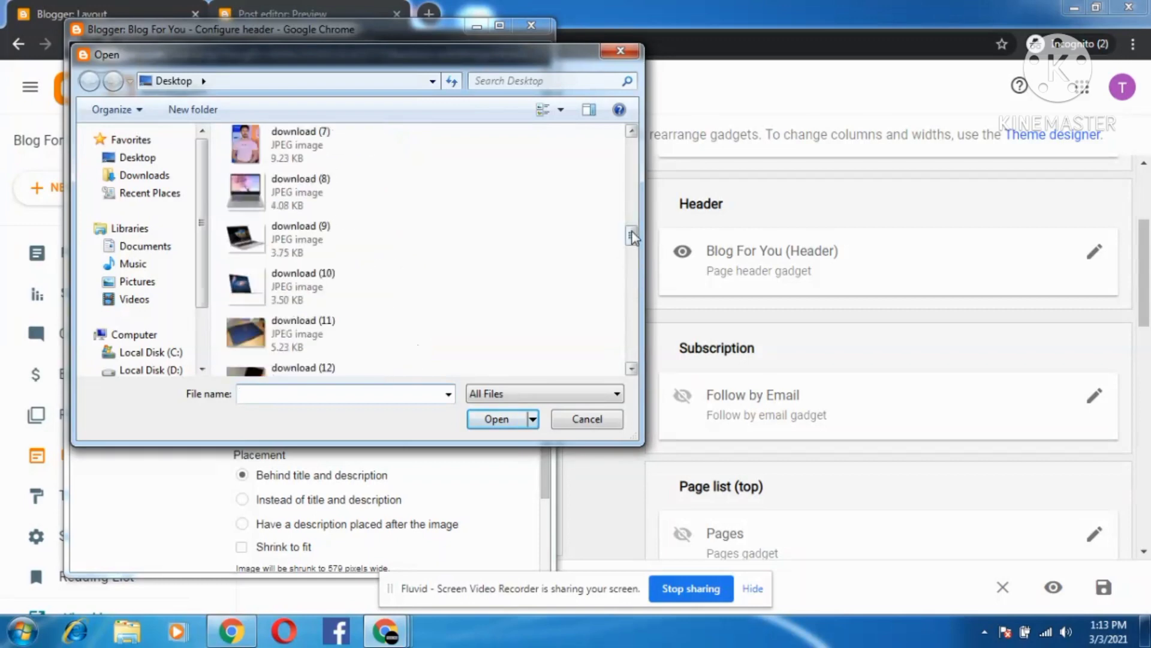
{"action": "left_click", "coordinate": [372, 195]}
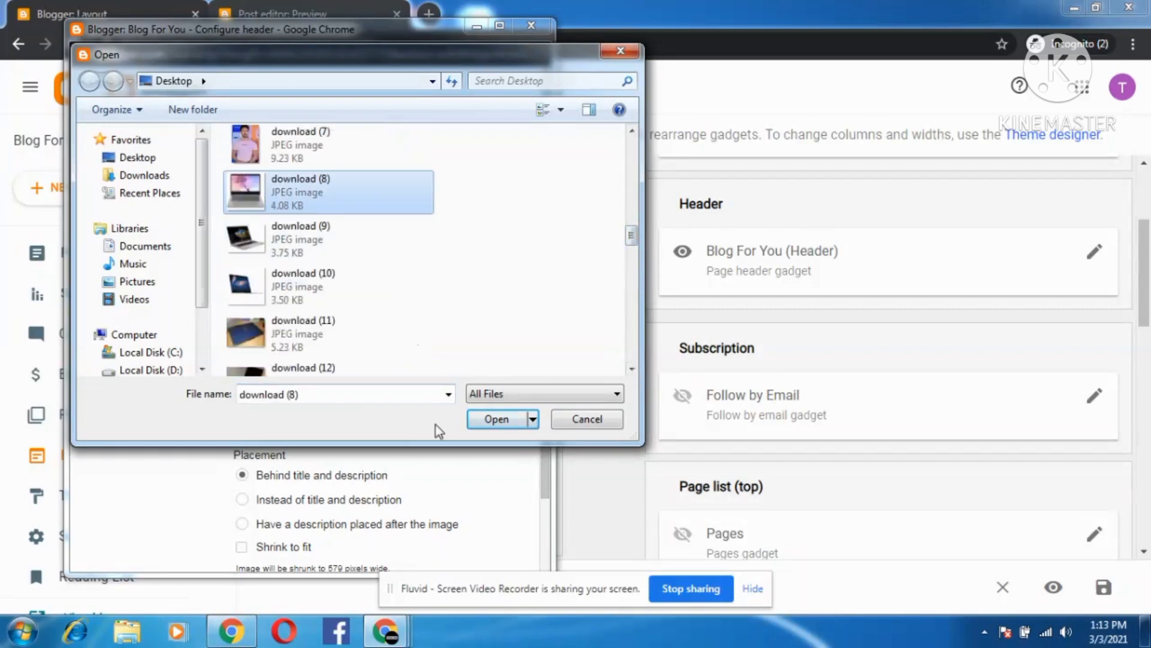
{"action": "left_click", "coordinate": [494, 419]}
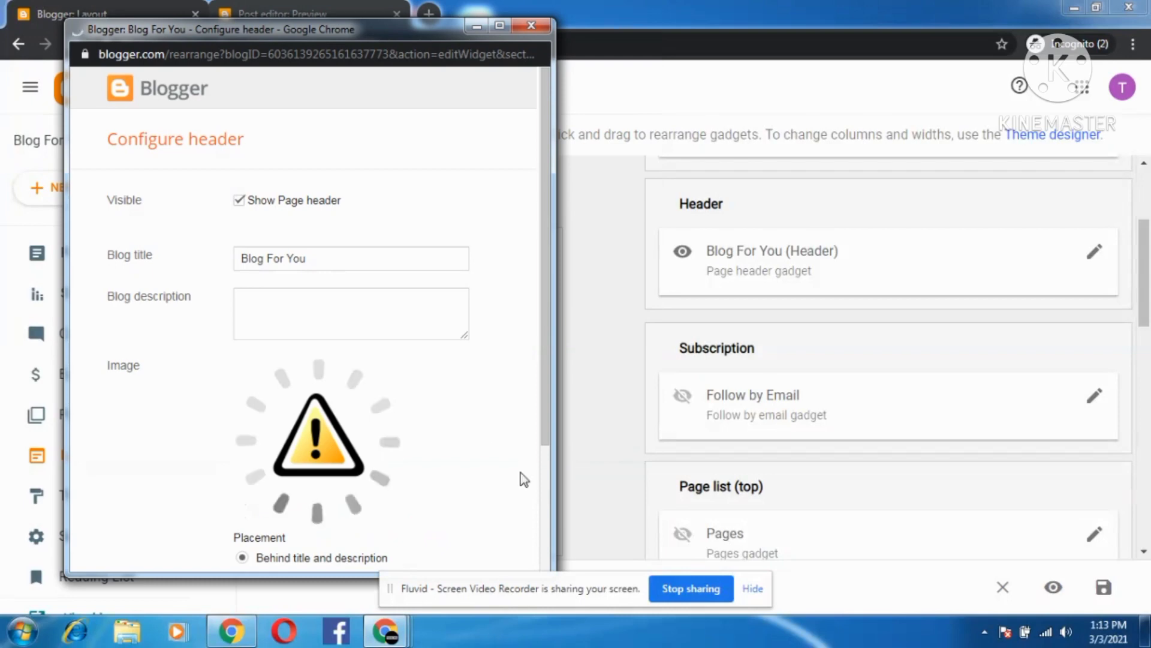
{"action": "left_click_drag", "start_coordinate": [545, 424], "coordinate": [568, 594]}
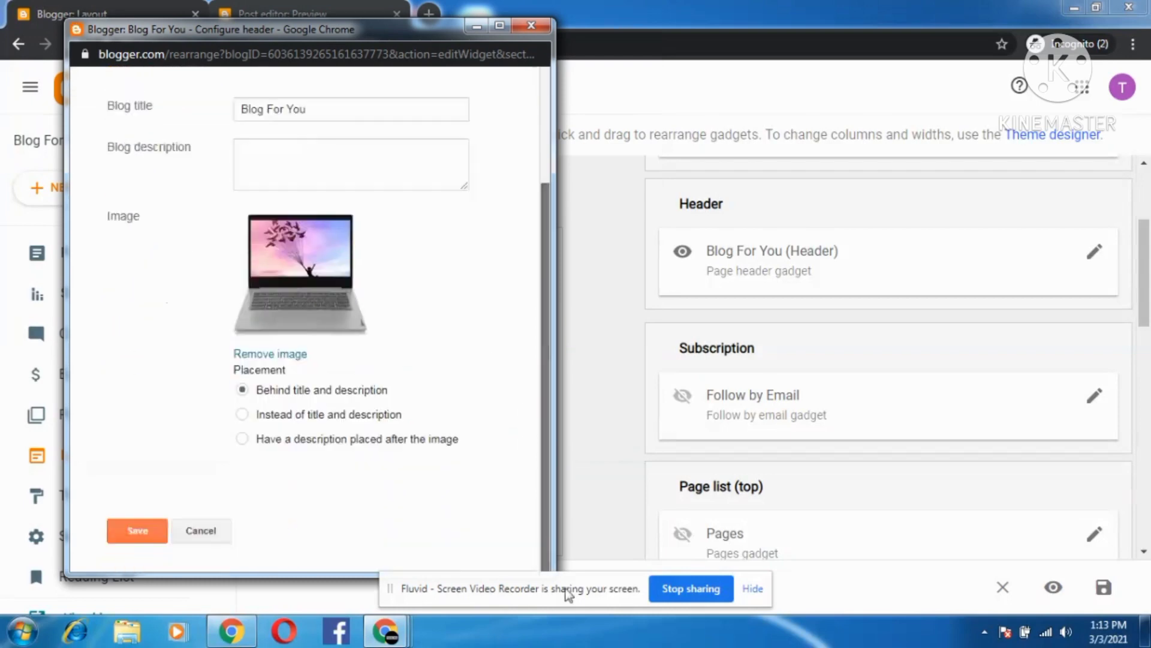
{"action": "left_click", "coordinate": [136, 532]}
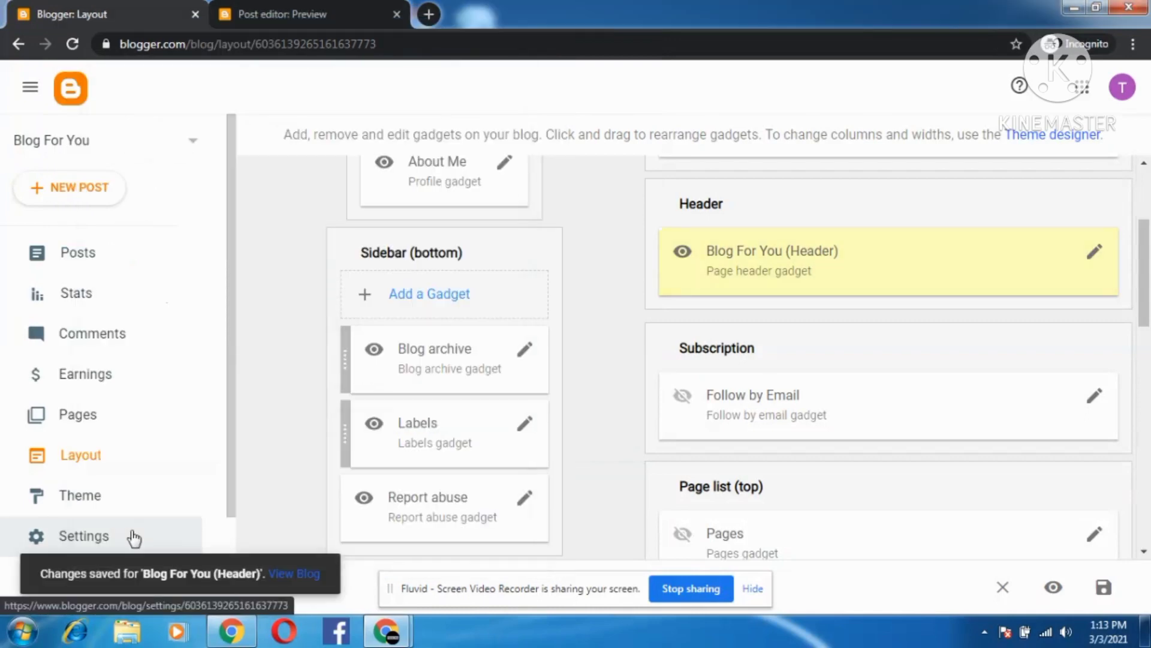
Step: Reload the post preview to check the header image, then return to the layout's gadget list
{"action": "left_click", "coordinate": [318, 9]}
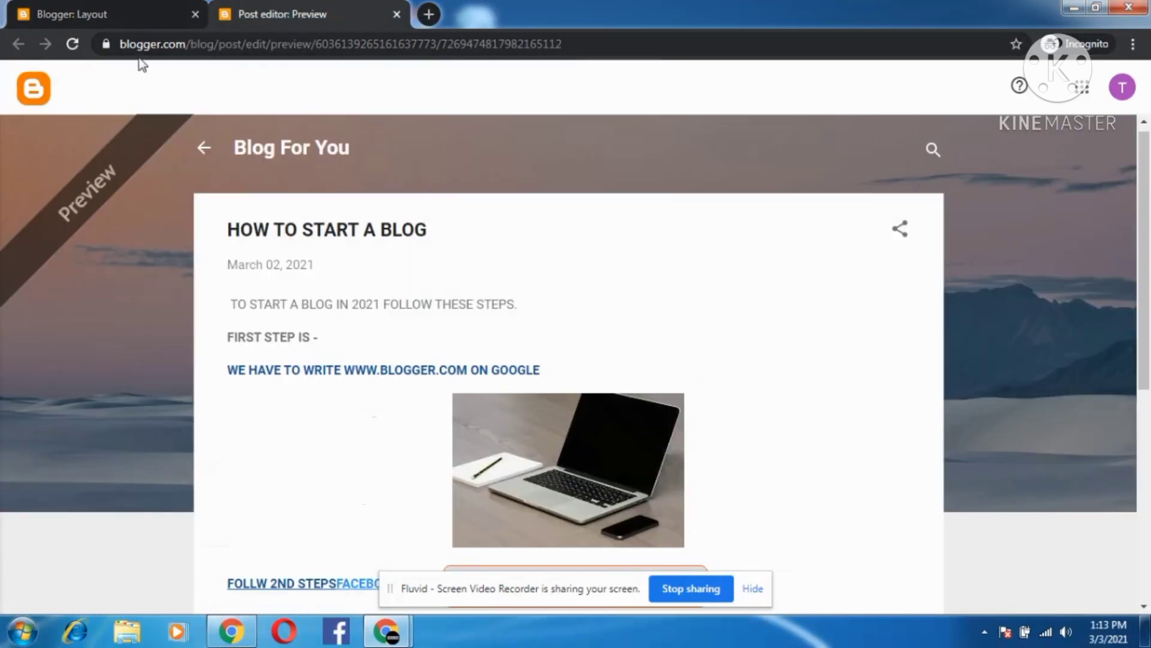
{"action": "left_click", "coordinate": [70, 44]}
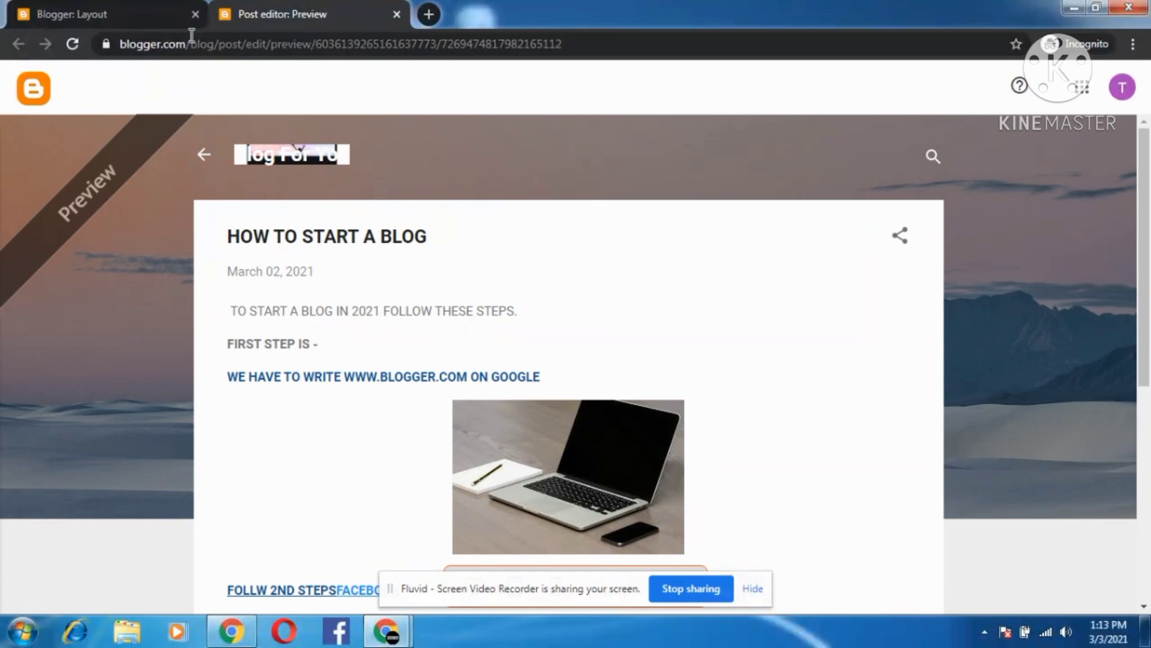
{"action": "left_click", "coordinate": [108, 4]}
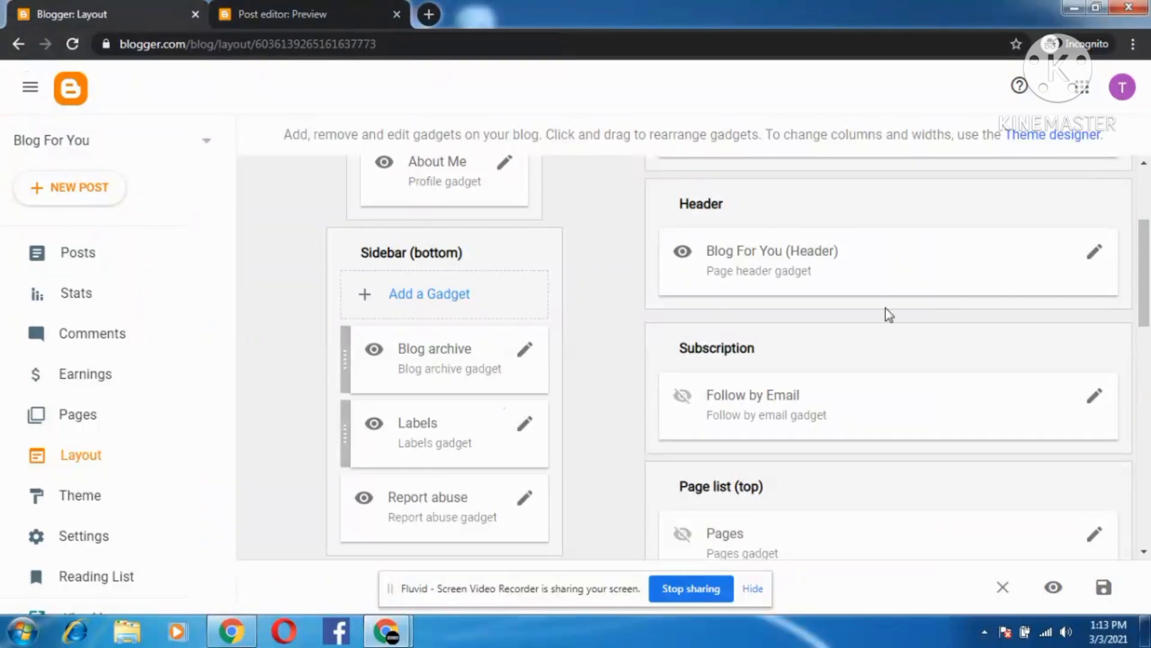
{"action": "left_click_drag", "start_coordinate": [1148, 257], "coordinate": [1149, 289]}
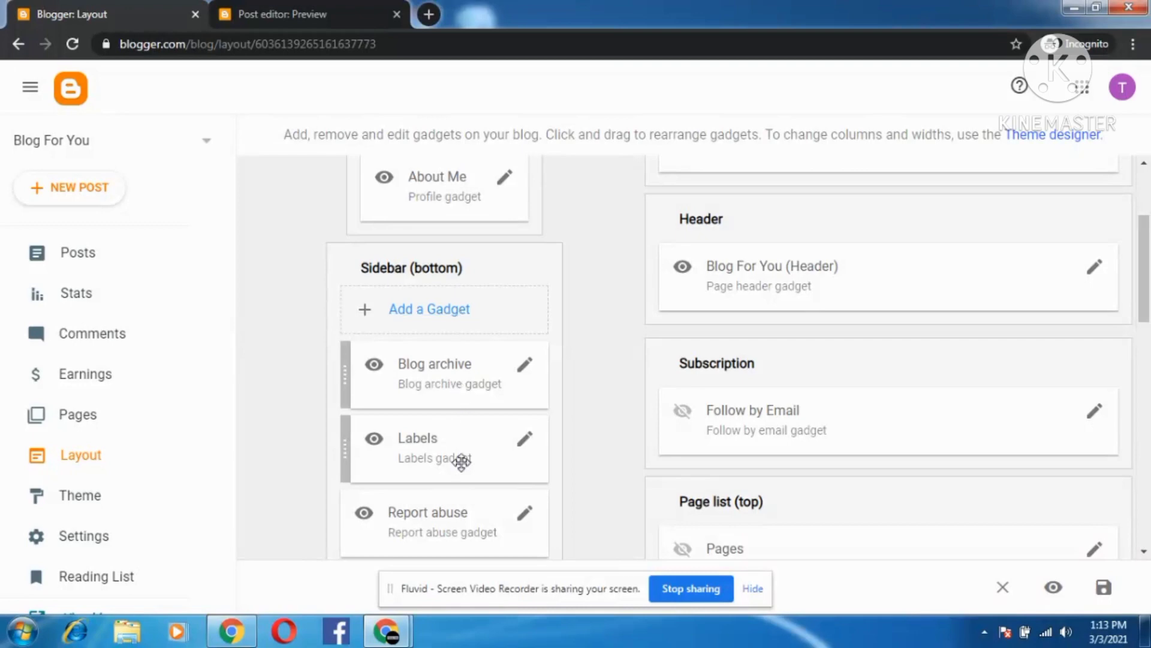
Step: Look over the post preview down to the comment and ad areas, and return to the blog's layout
{"action": "left_click", "coordinate": [349, 5]}
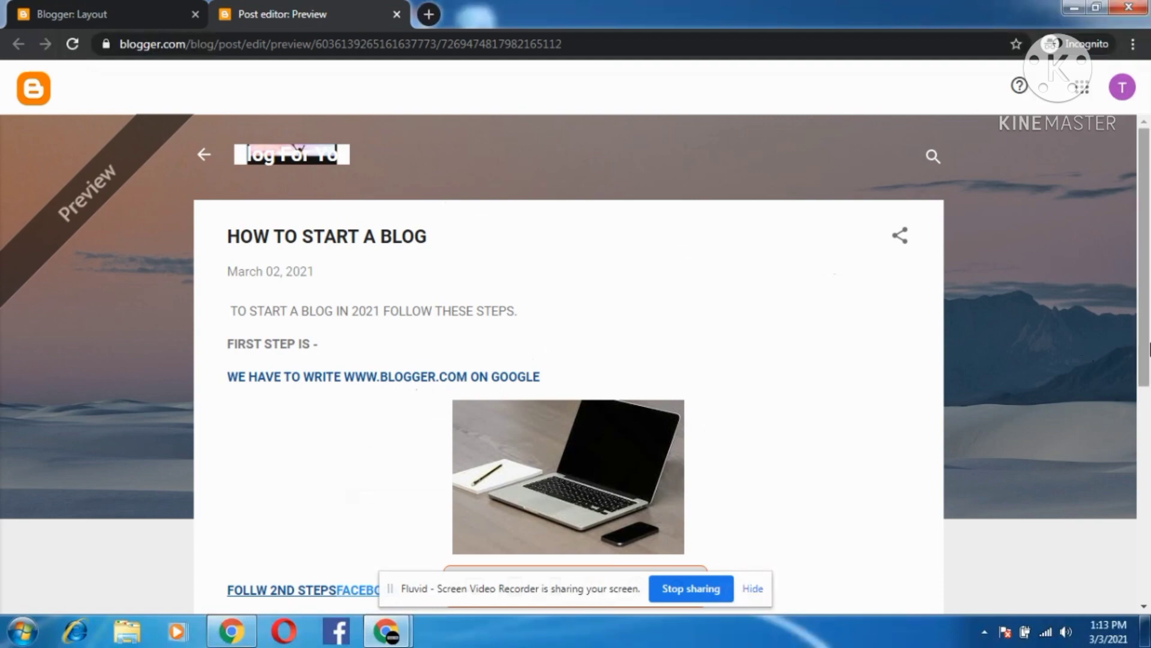
{"action": "left_click_drag", "start_coordinate": [1144, 353], "coordinate": [1147, 610]}
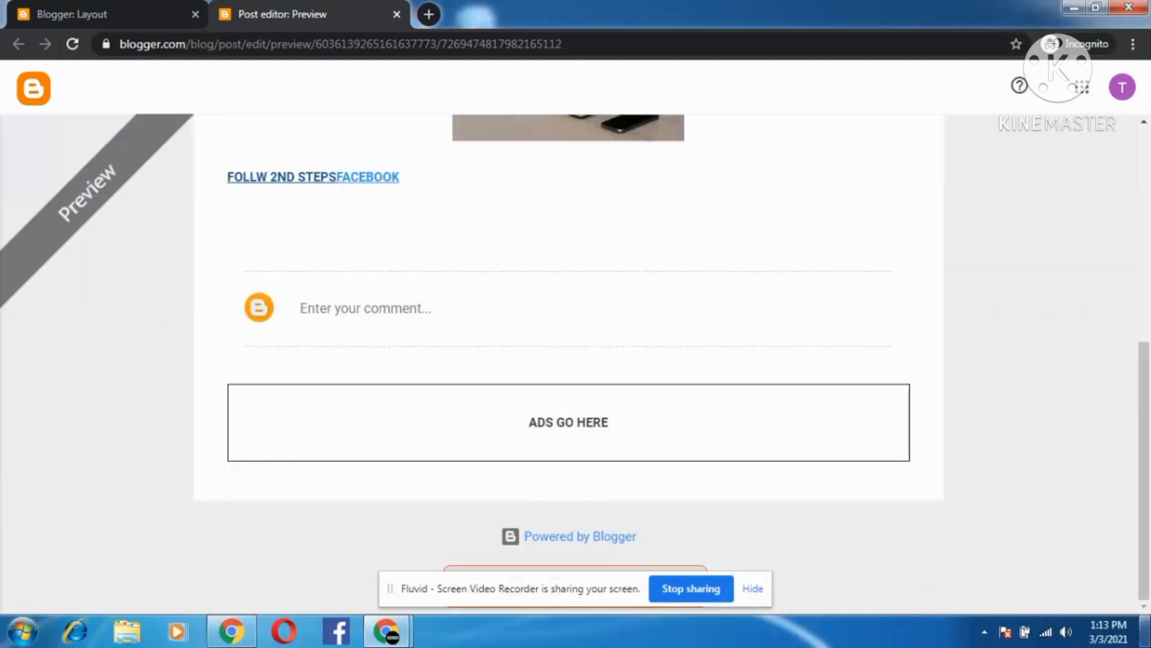
{"action": "left_click", "coordinate": [1147, 629]}
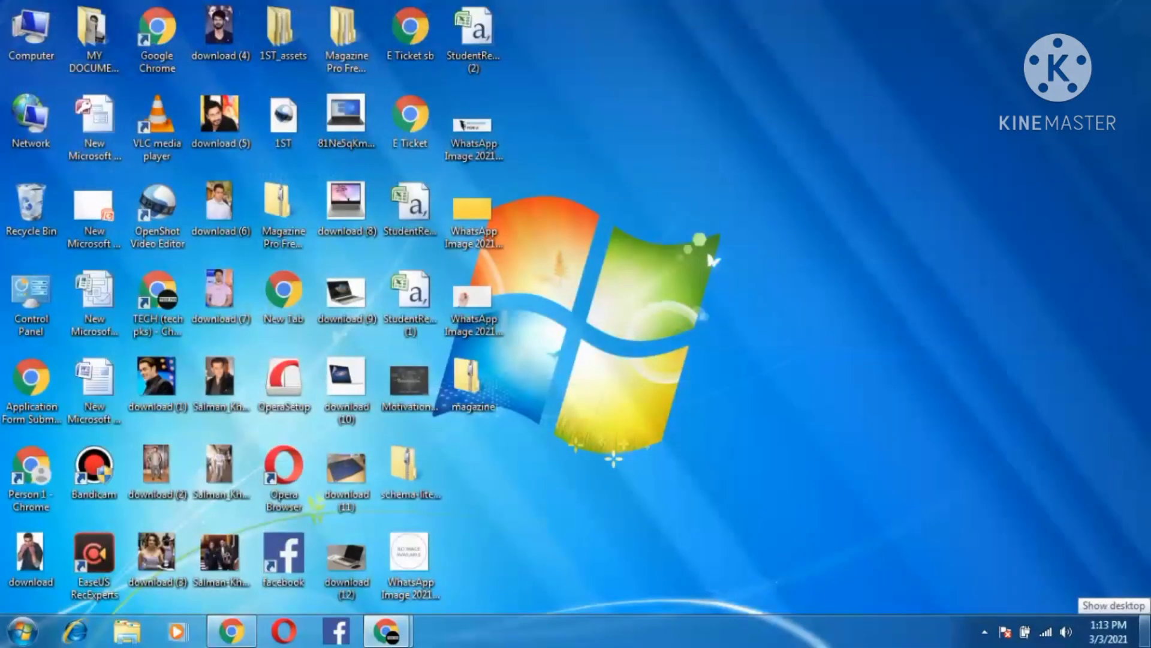
{"action": "left_click", "coordinate": [1147, 630]}
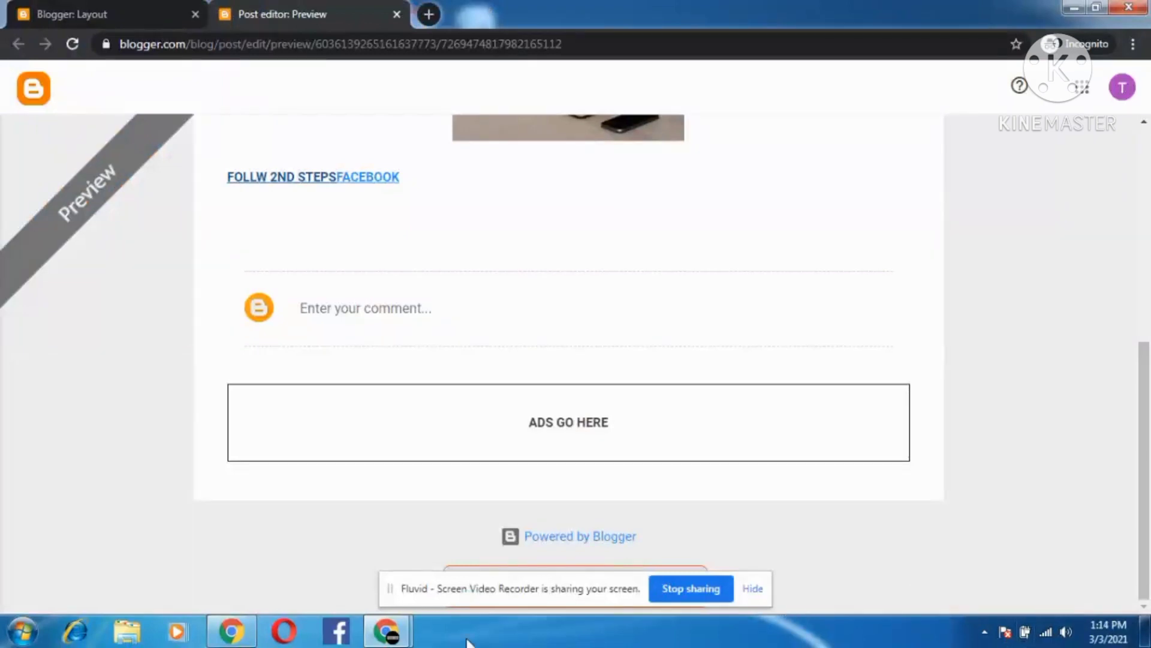
{"action": "left_click", "coordinate": [385, 639]}
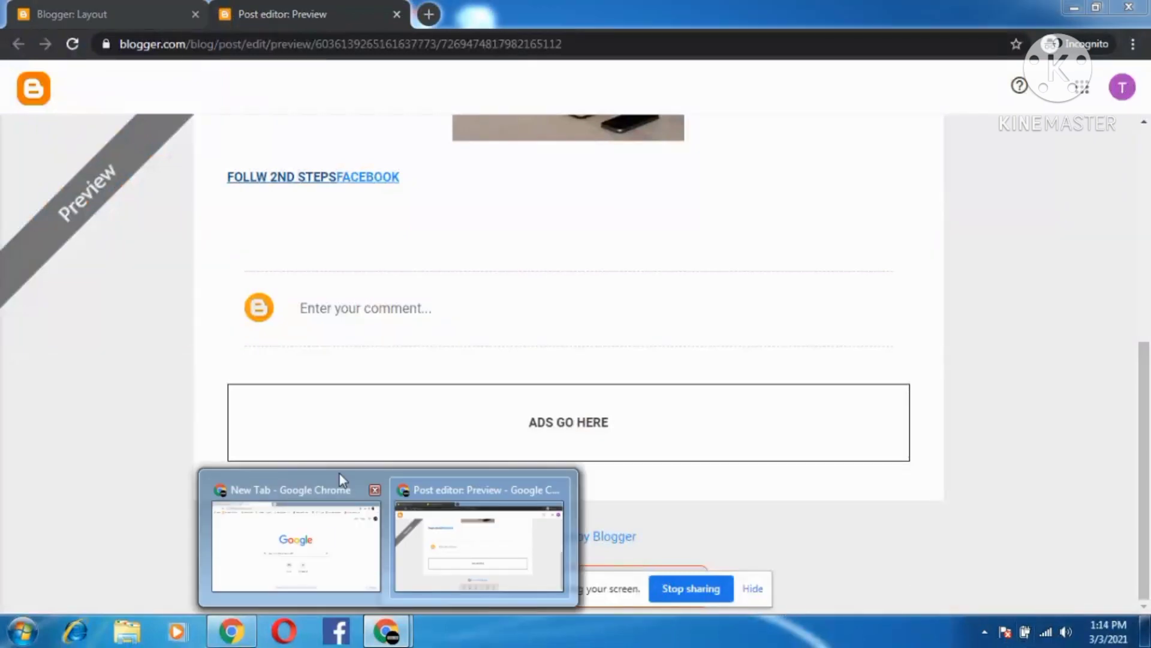
{"action": "left_click", "coordinate": [150, 1]}
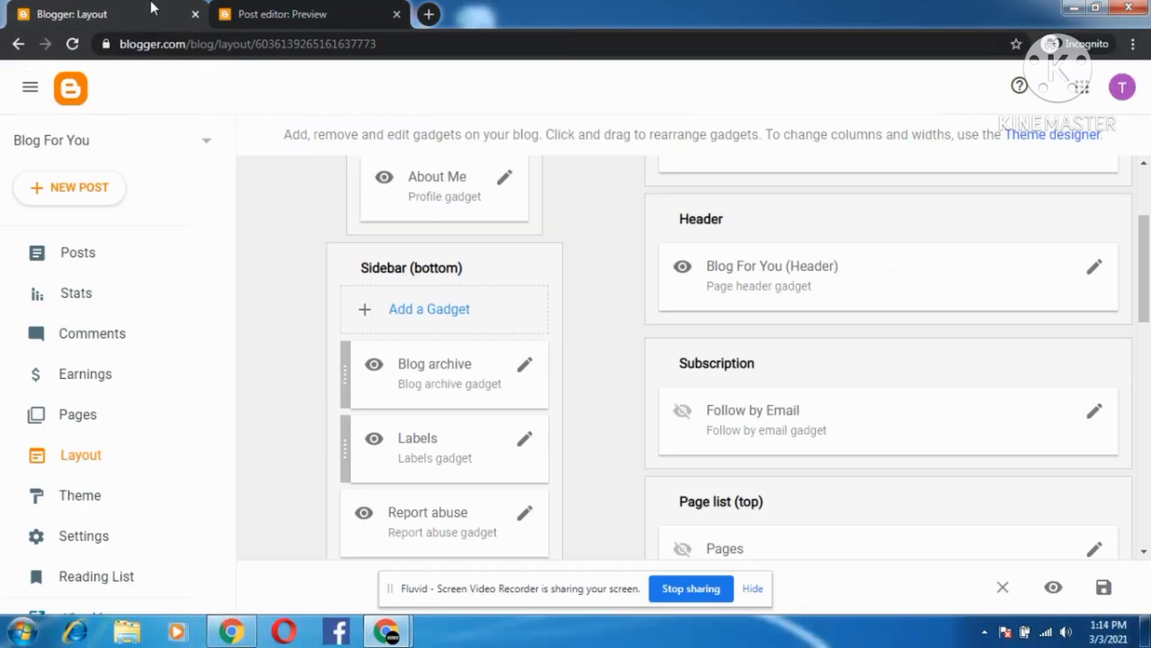
Step: Browse the blog's theme gallery and apply the Emporio Flamingo theme
{"action": "left_click", "coordinate": [103, 507]}
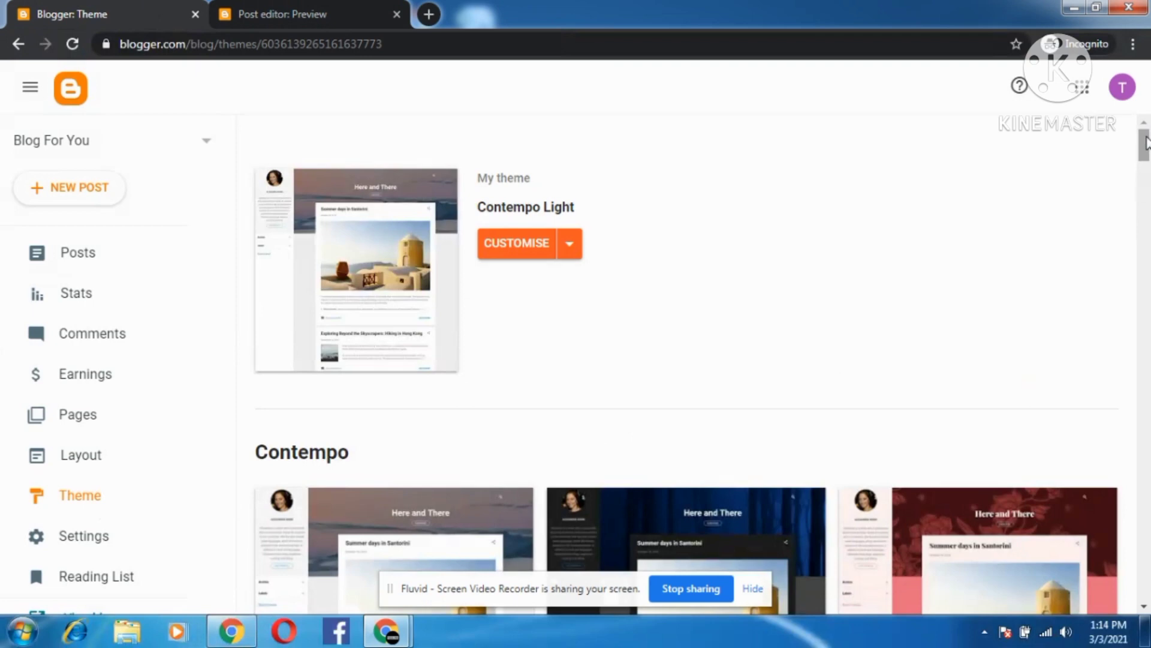
{"action": "left_click_drag", "start_coordinate": [1146, 143], "coordinate": [1146, 167]}
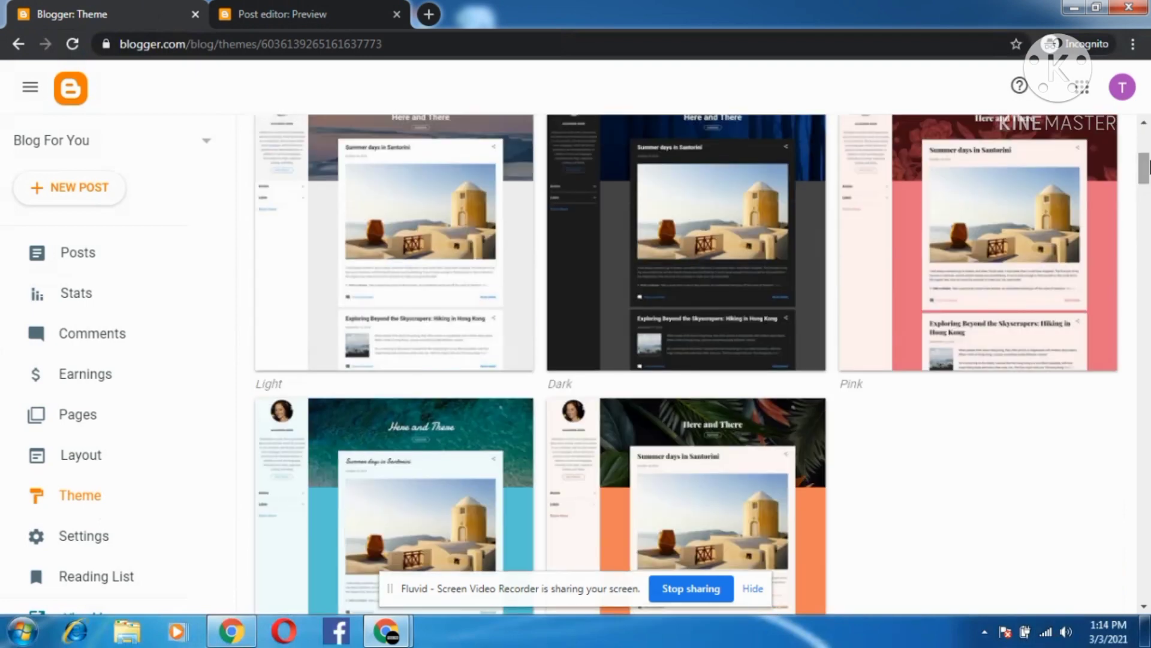
{"action": "scroll", "coordinate": [1149, 262], "scroll_direction": "down", "scroll_amount": 6}
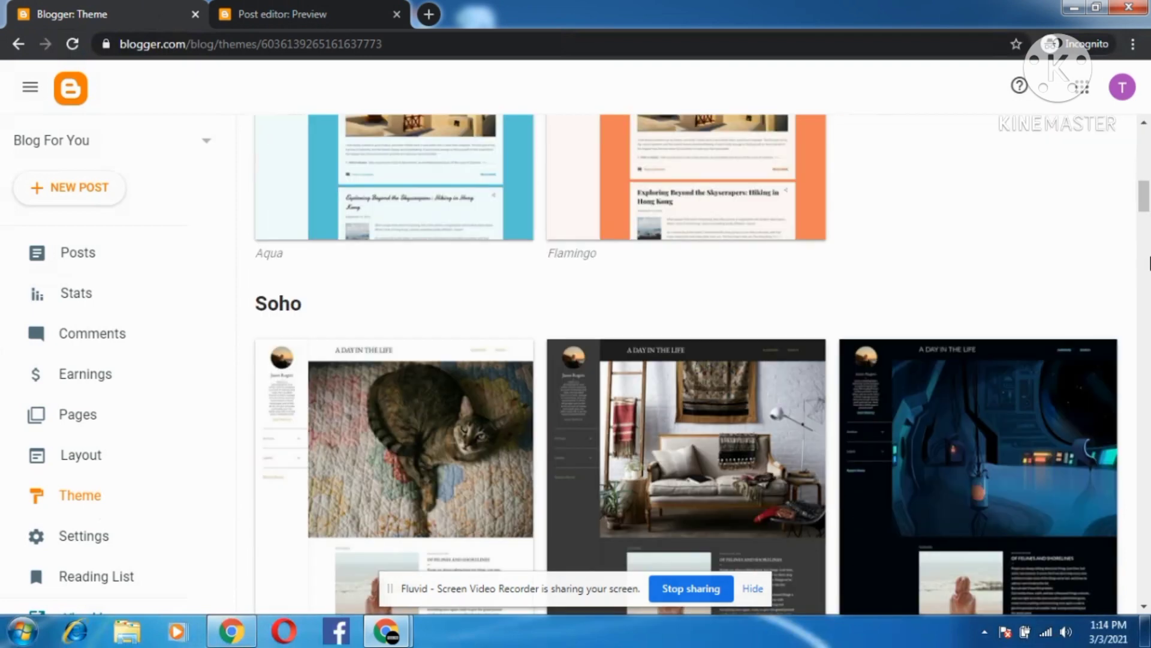
{"action": "left_click", "coordinate": [1149, 298]}
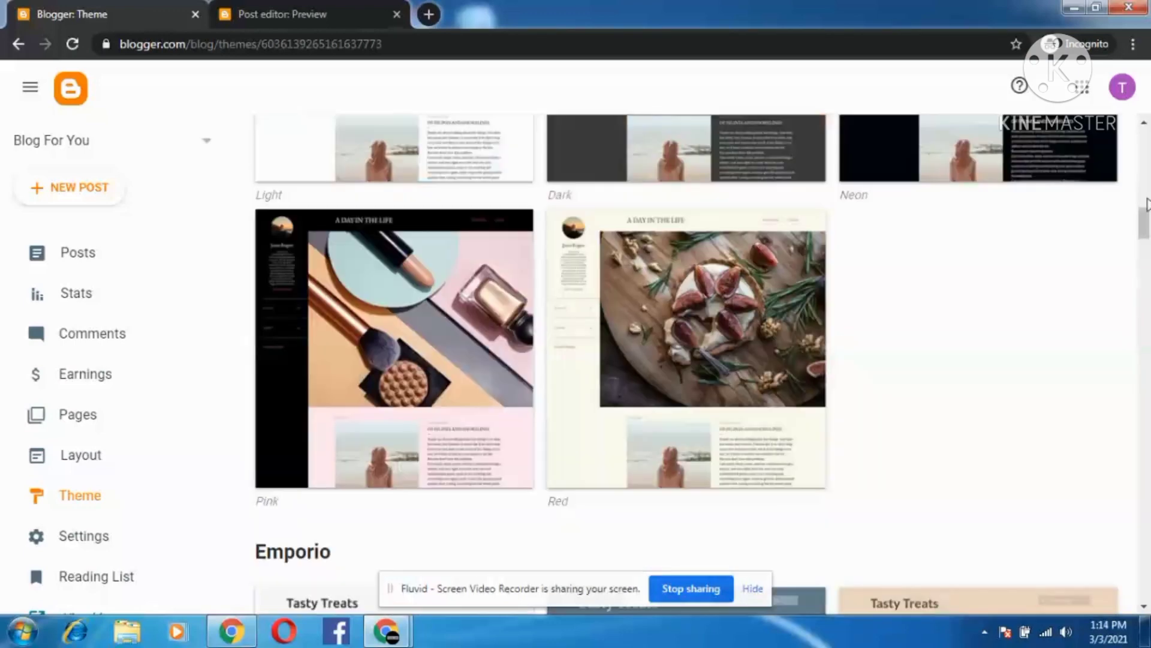
{"action": "left_click_drag", "start_coordinate": [1145, 231], "coordinate": [1148, 282]}
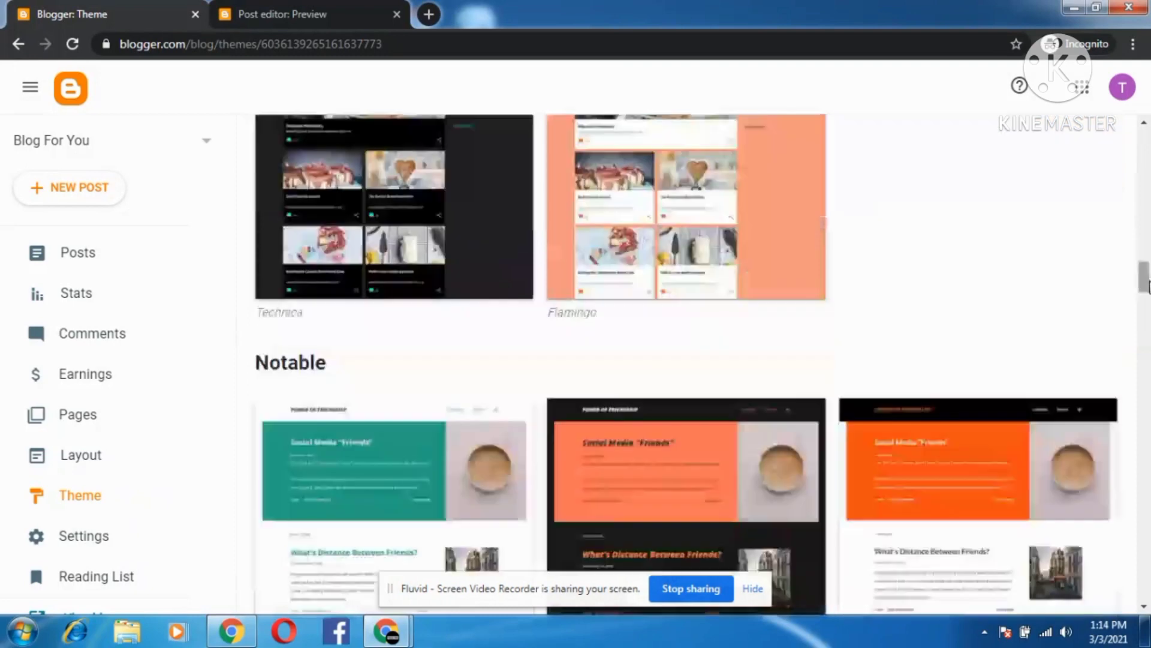
{"action": "left_click", "coordinate": [715, 262]}
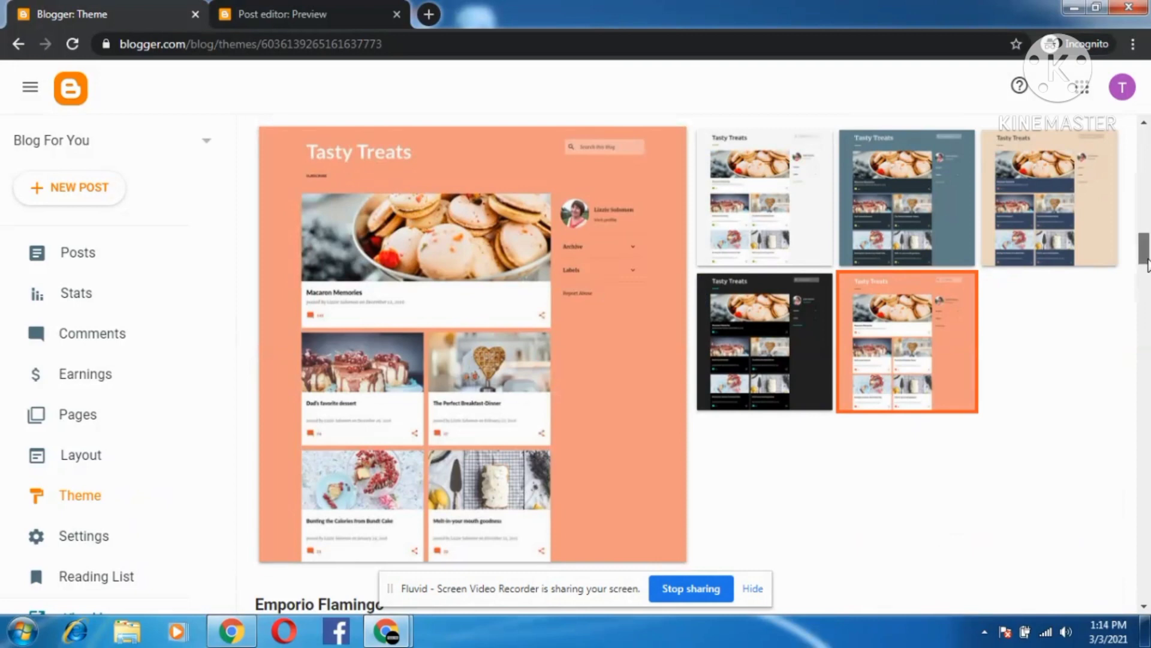
{"action": "left_click_drag", "start_coordinate": [1141, 251], "coordinate": [1141, 272]}
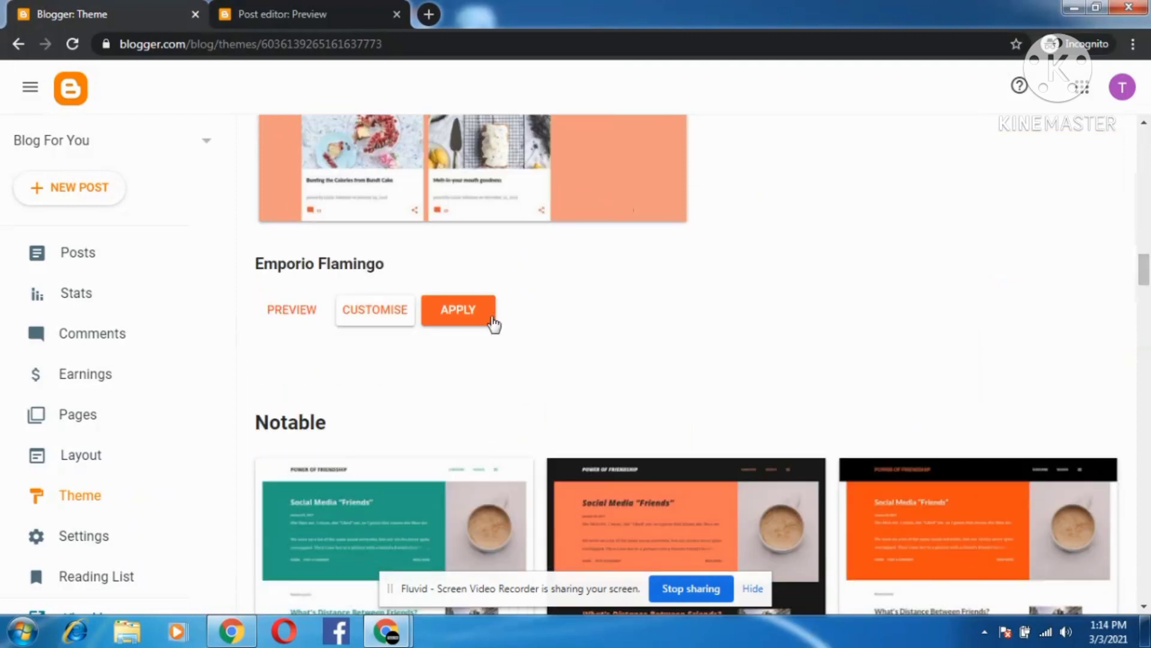
{"action": "left_click", "coordinate": [474, 315]}
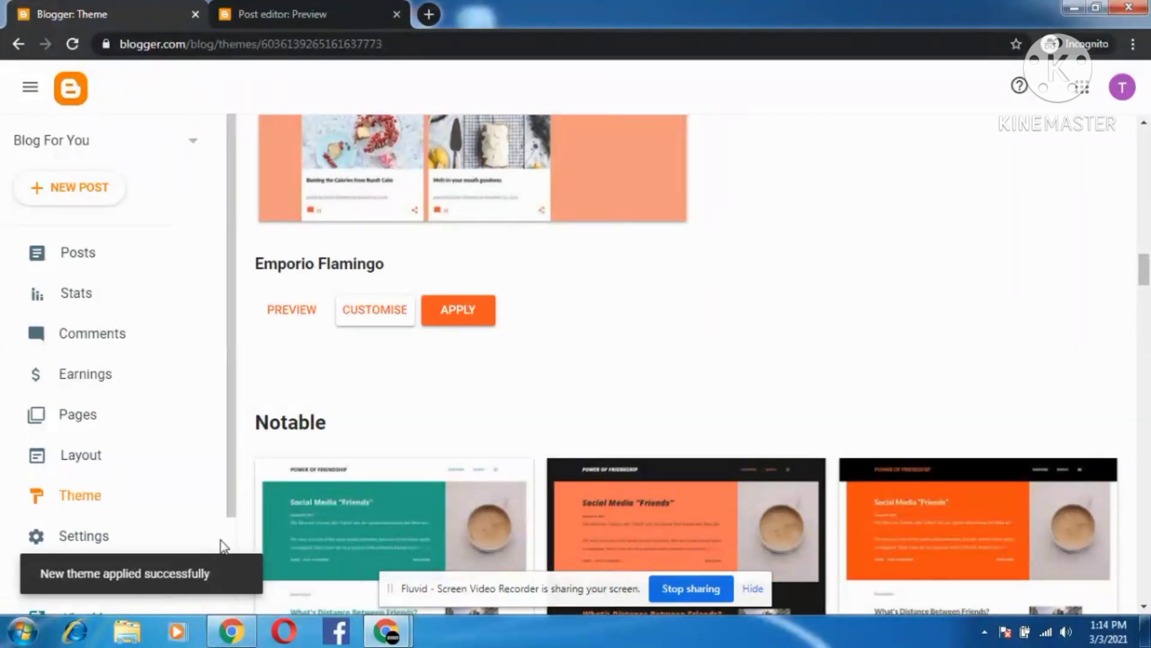
Step: Reload the post preview and inspect the whole post in the new theme
{"action": "left_click", "coordinate": [300, 7]}
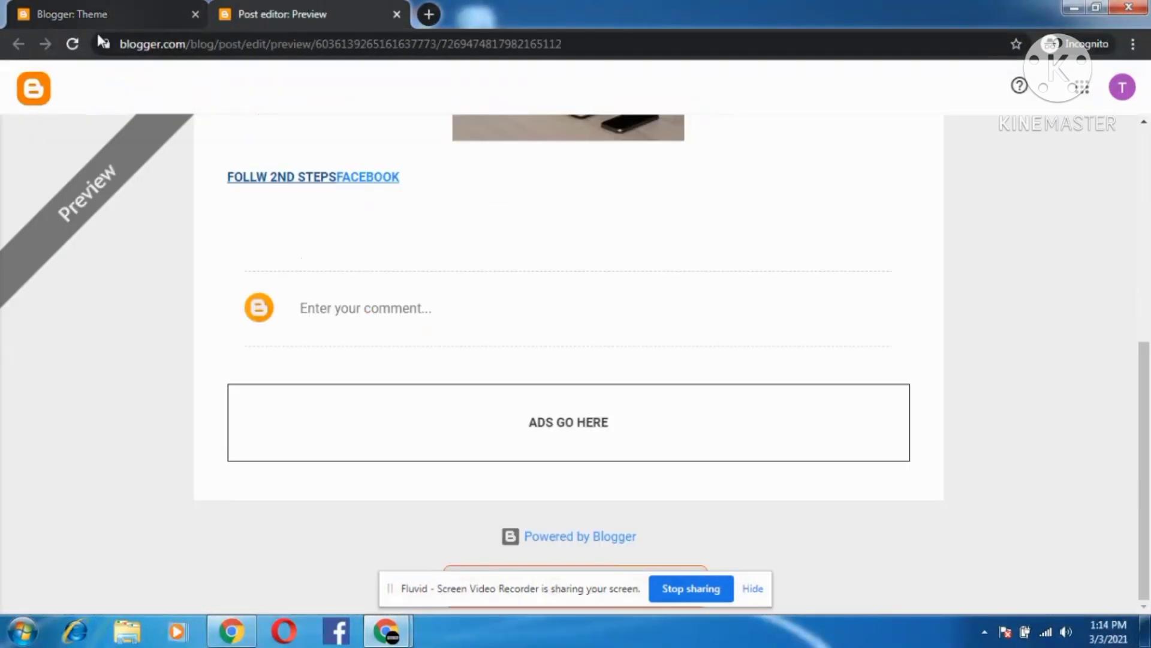
{"action": "left_click", "coordinate": [73, 43]}
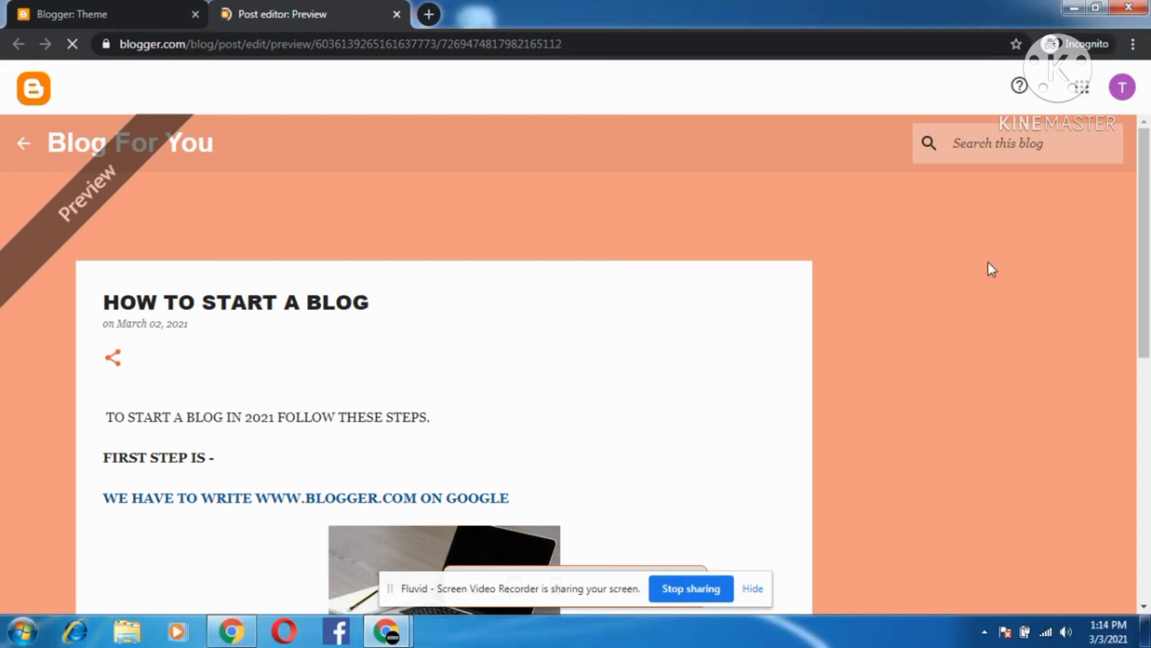
{"action": "left_click_drag", "start_coordinate": [1147, 264], "coordinate": [1150, 540]}
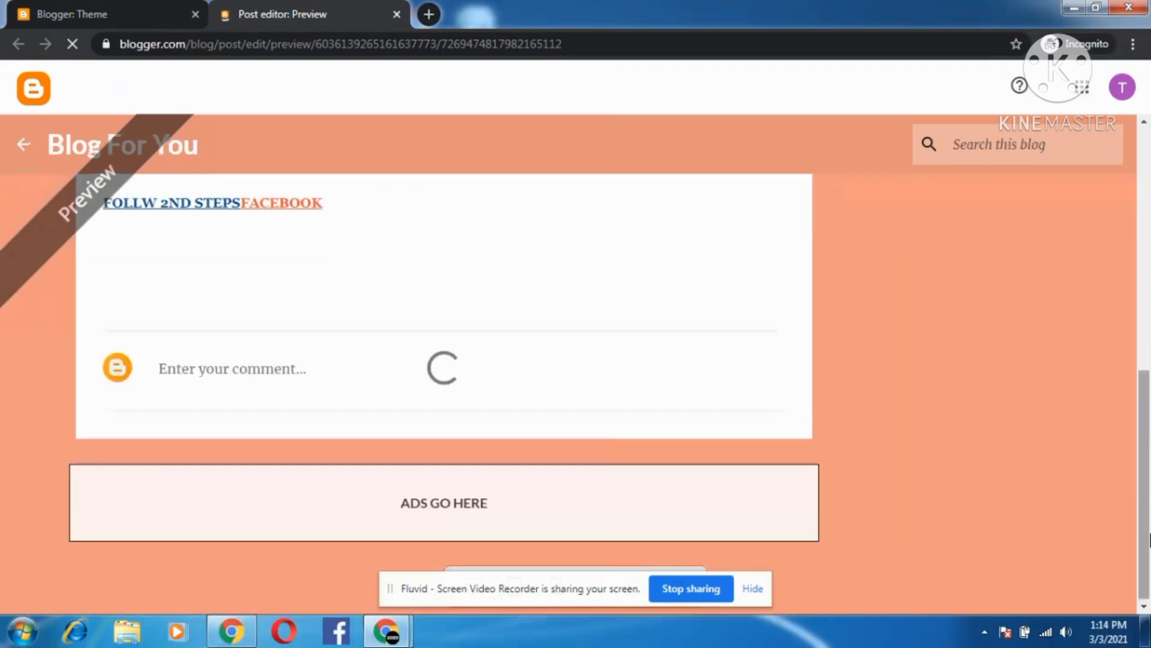
{"action": "left_click_drag", "start_coordinate": [1150, 591], "coordinate": [1148, 488]}
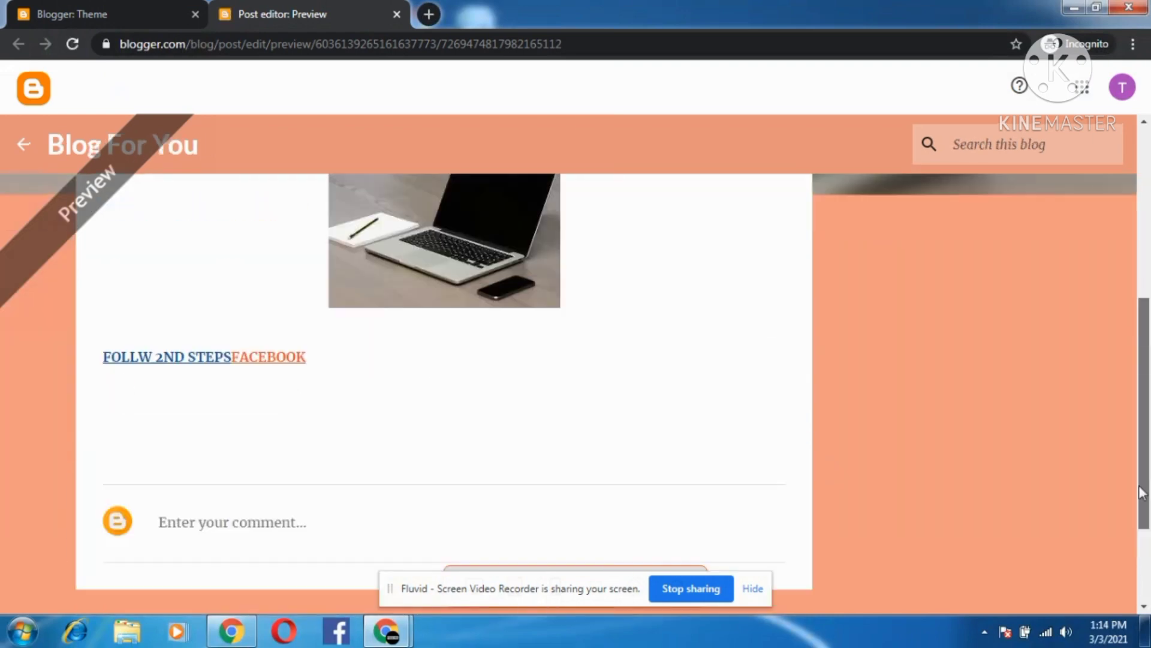
{"action": "left_click_drag", "start_coordinate": [1149, 310], "coordinate": [1150, 165]}
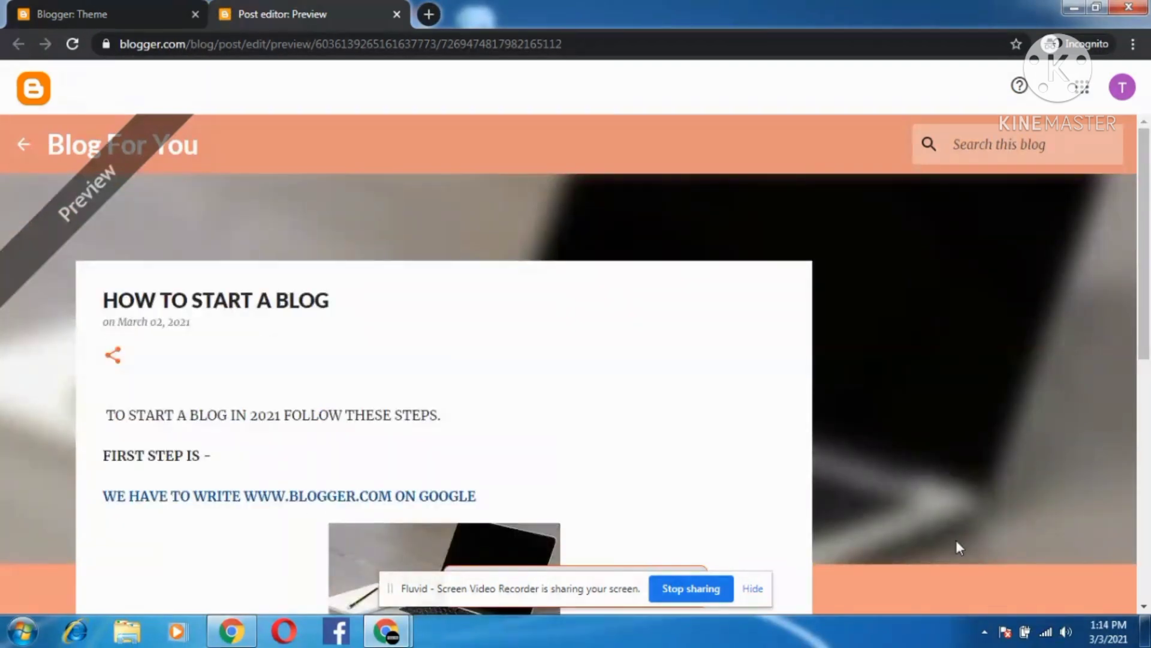
Step: Go to the blog's settings and try Hindi as the blog language, leaving the choice unsaved
{"action": "left_click", "coordinate": [74, 6]}
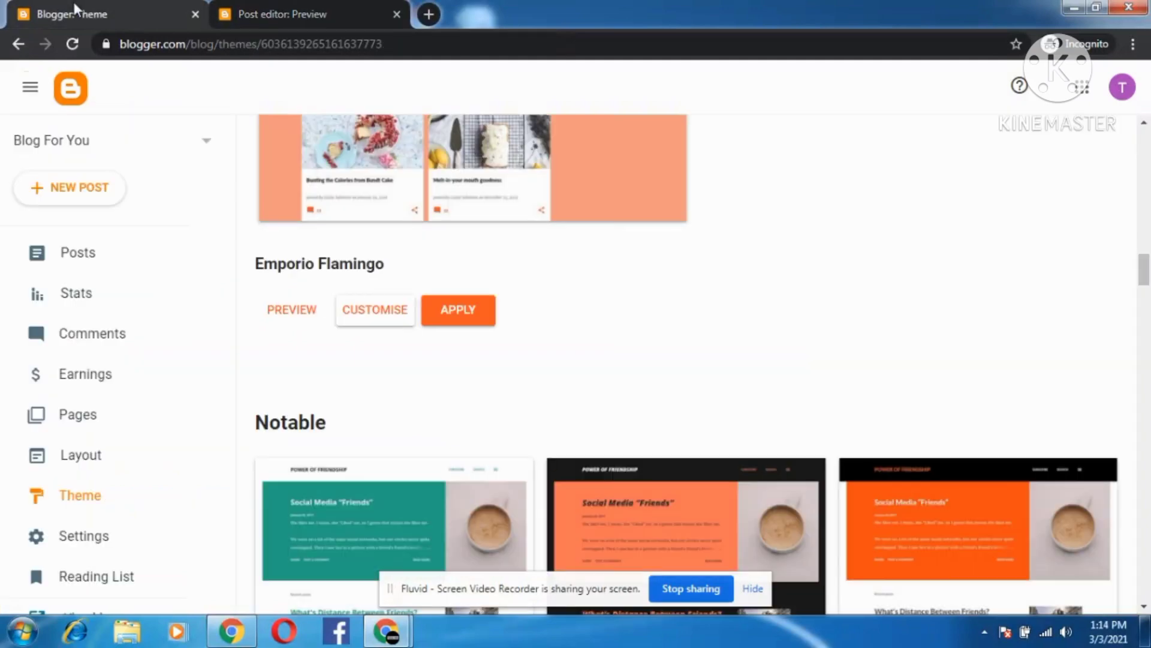
{"action": "left_click", "coordinate": [137, 547]}
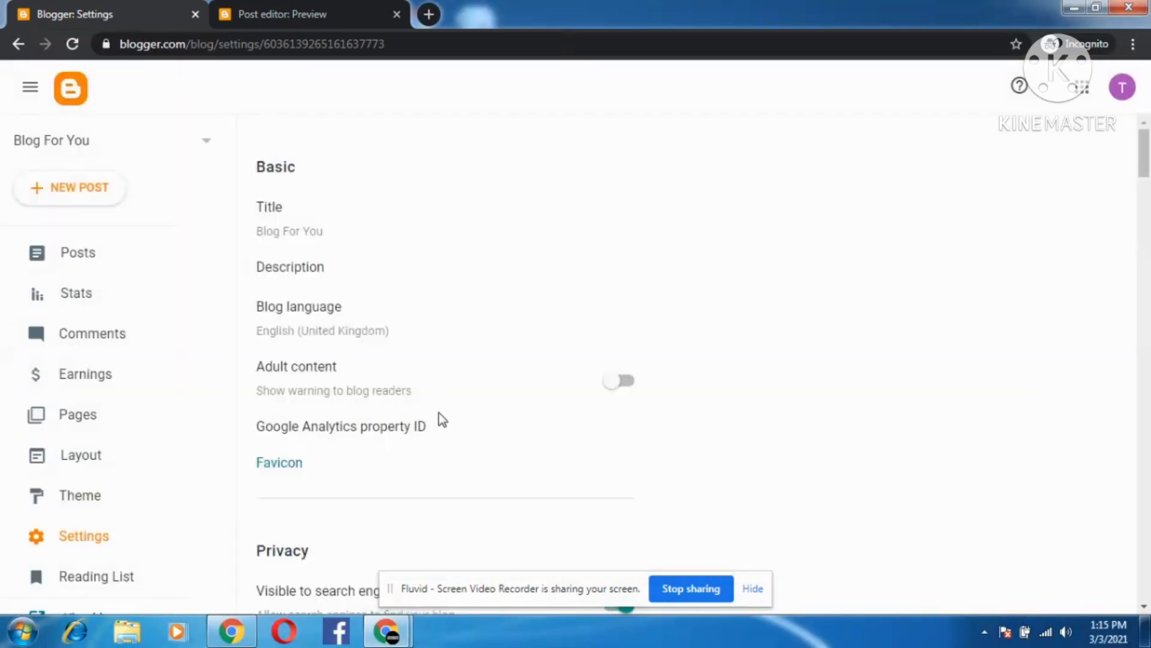
{"action": "left_click", "coordinate": [343, 321]}
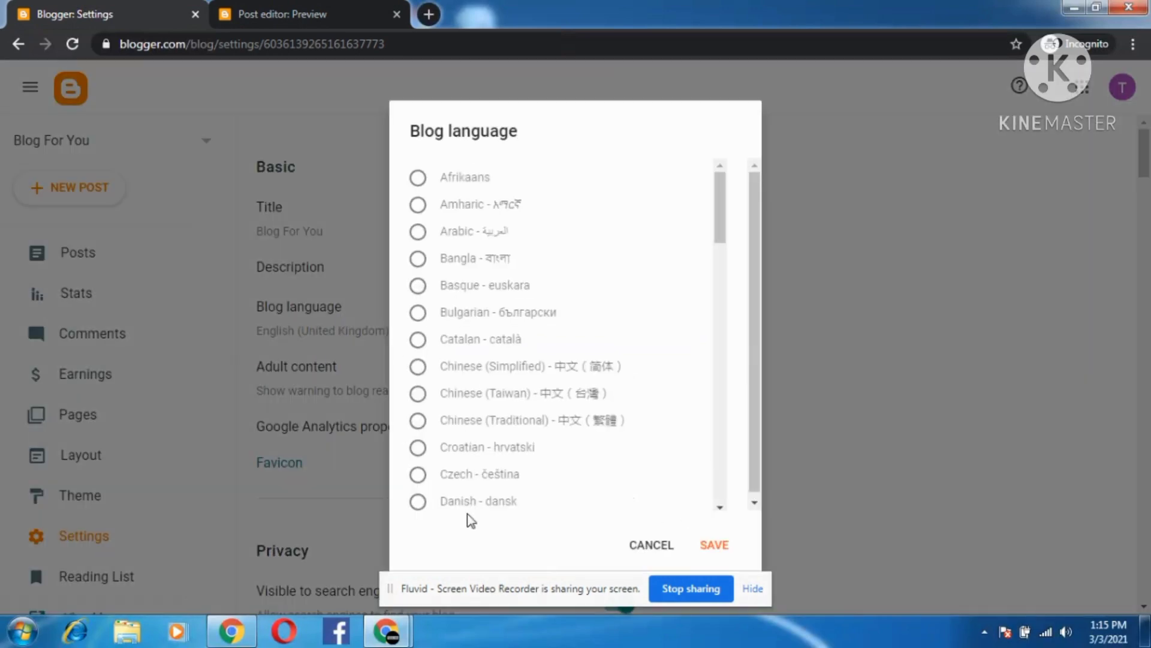
{"action": "left_click_drag", "start_coordinate": [720, 217], "coordinate": [725, 314]}
{"action": "left_click", "coordinate": [418, 388]}
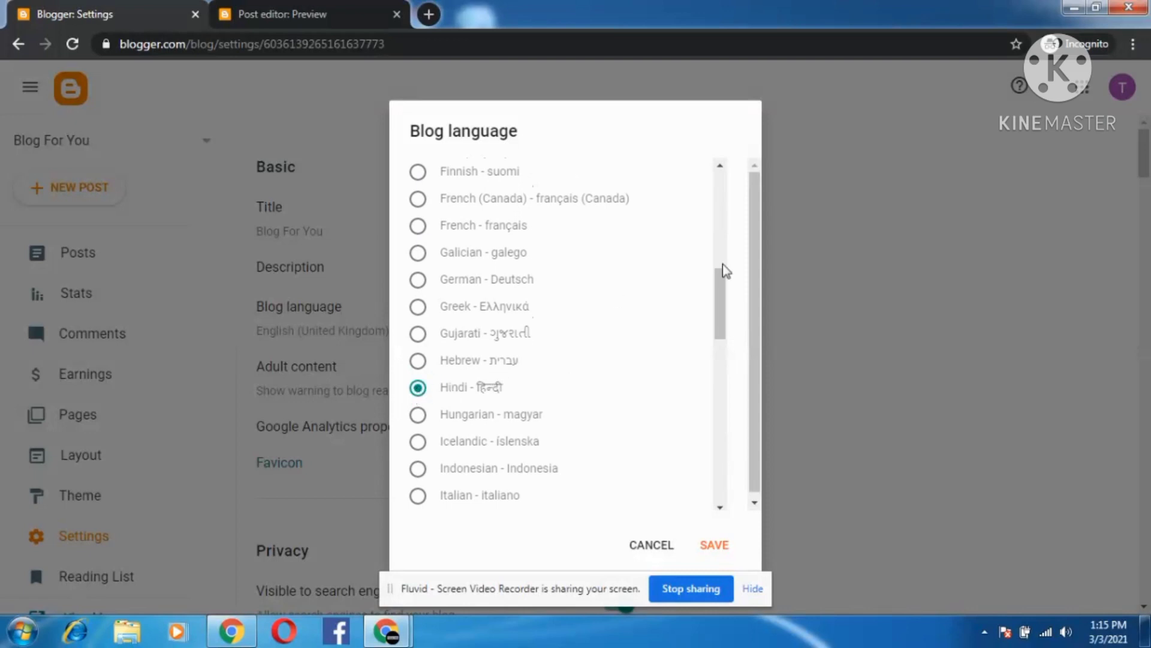
{"action": "left_click", "coordinate": [658, 547]}
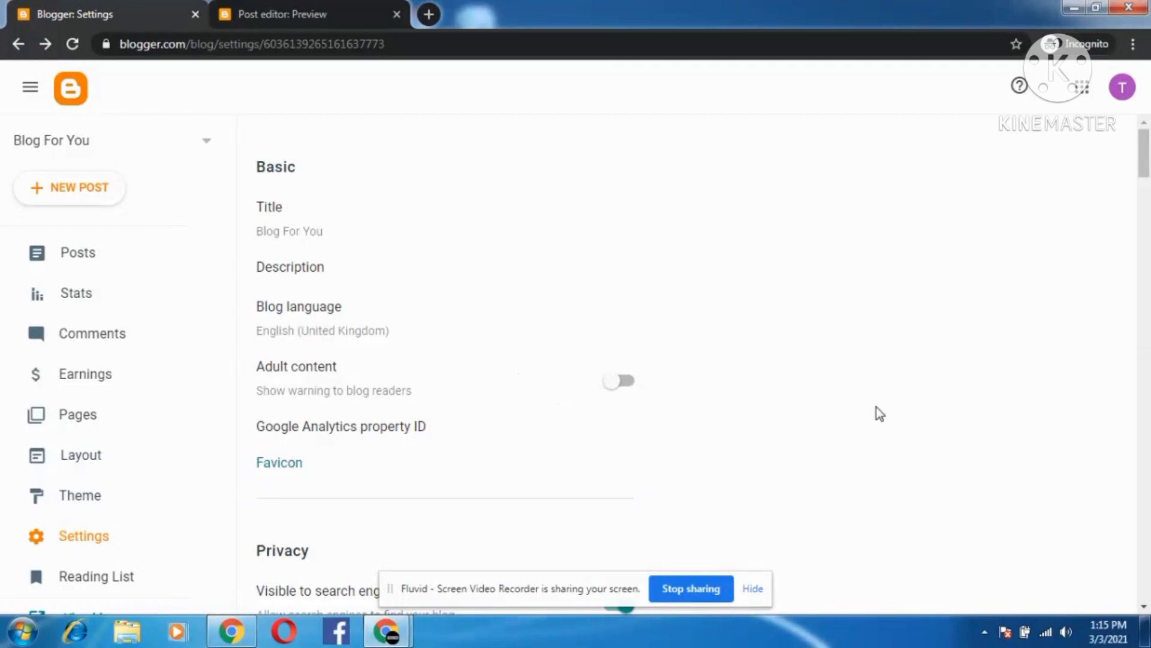
Step: Look through the remaining blog settings and the current theme, and return to the blog's layout
{"action": "left_click_drag", "start_coordinate": [1147, 171], "coordinate": [1148, 323]}
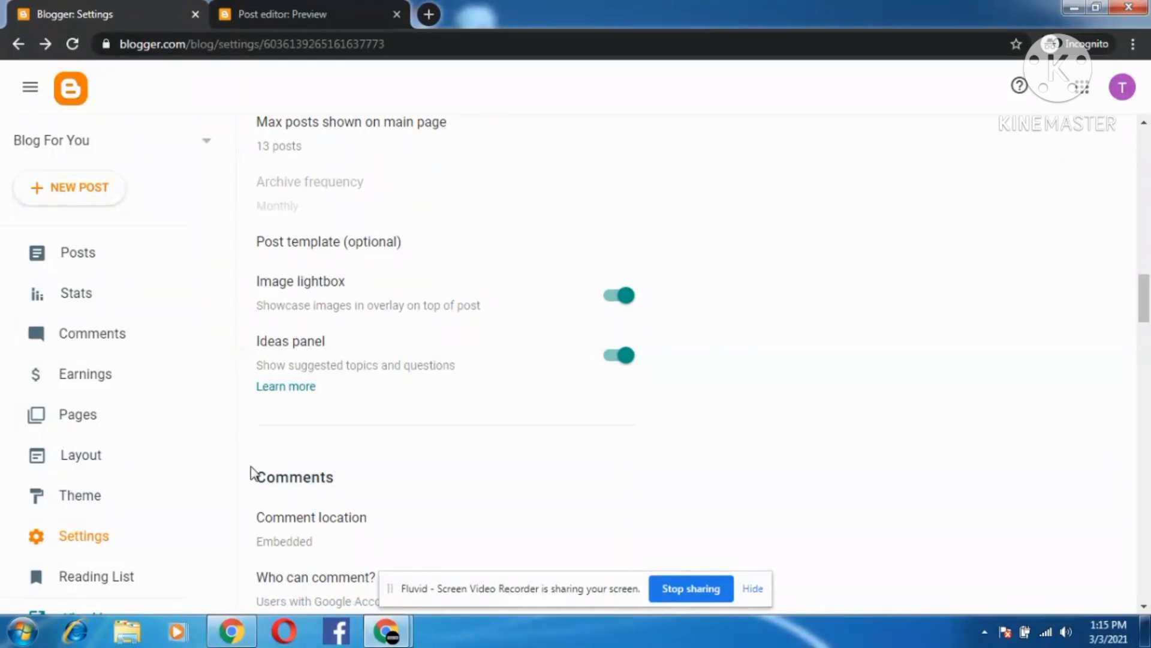
{"action": "left_click", "coordinate": [146, 511]}
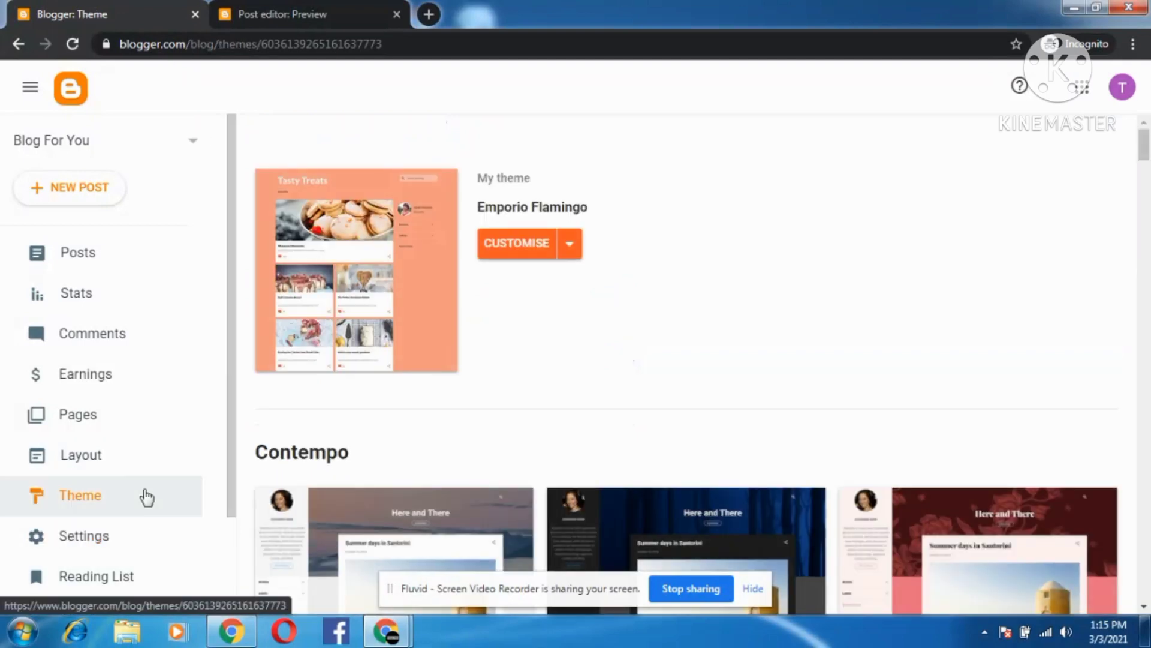
{"action": "left_click", "coordinate": [149, 470]}
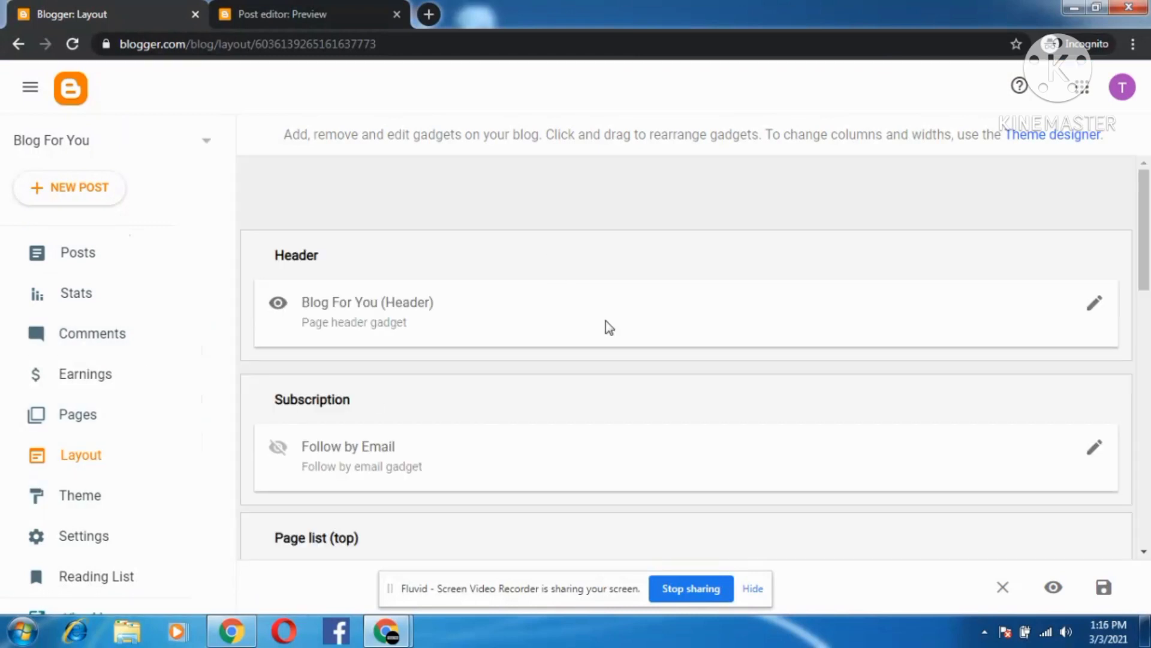
Step: Review the configuration options of the Blog For You page header gadget and close them without saving
{"action": "left_click", "coordinate": [1095, 304]}
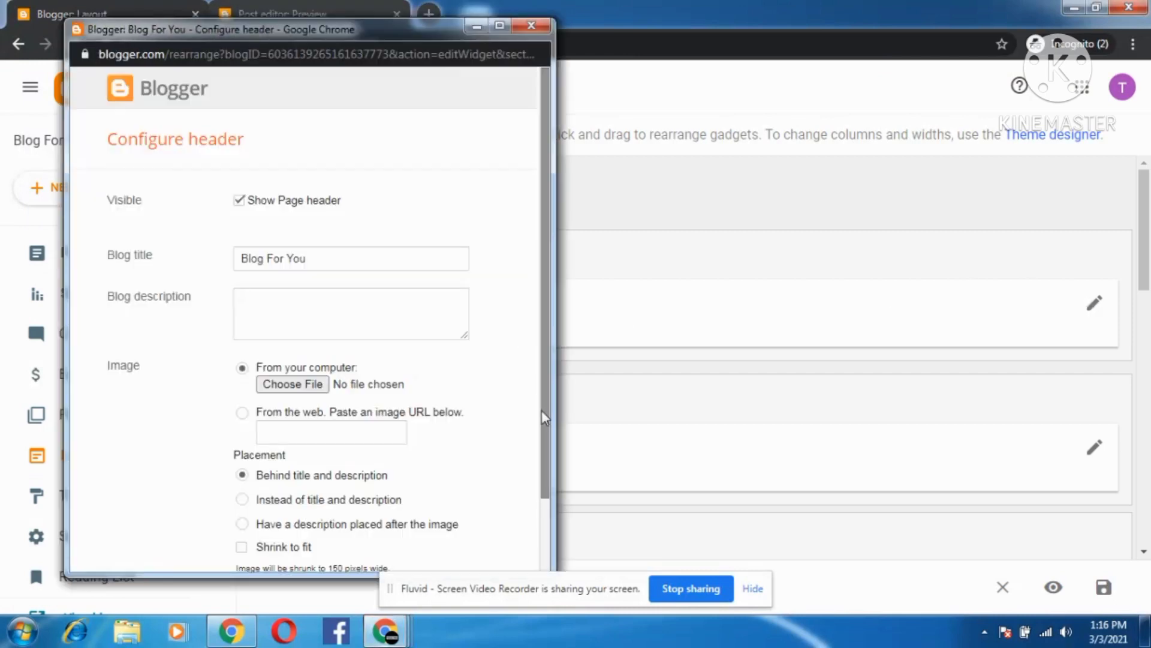
{"action": "left_click_drag", "start_coordinate": [556, 435], "coordinate": [550, 444]}
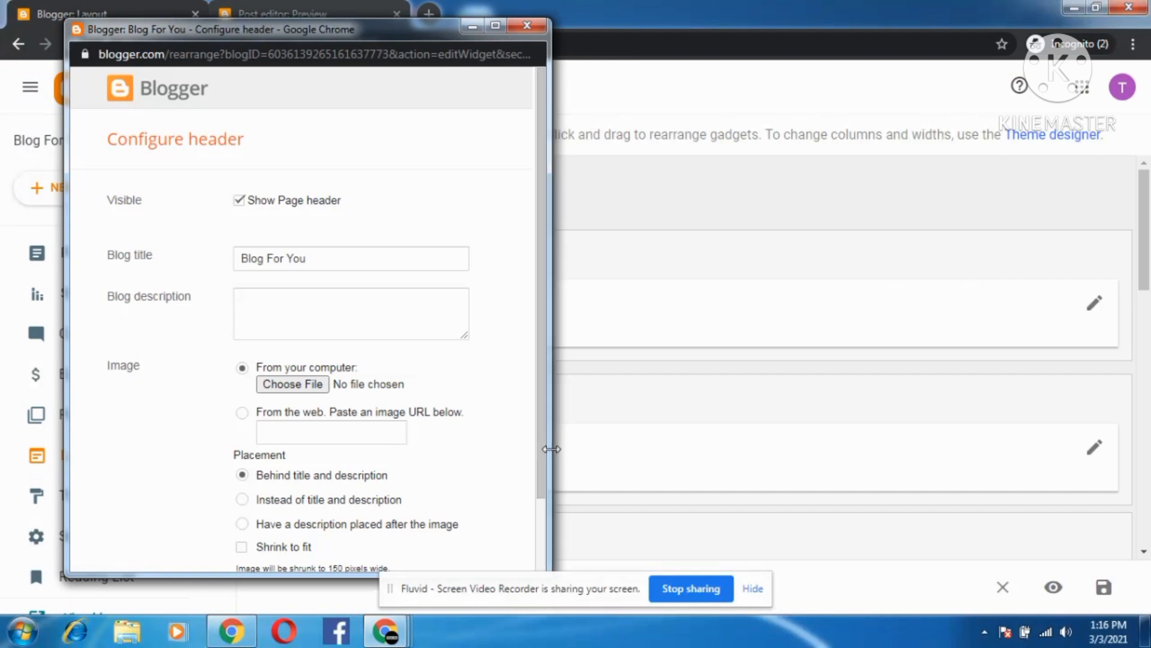
{"action": "left_click_drag", "start_coordinate": [546, 497], "coordinate": [546, 527]}
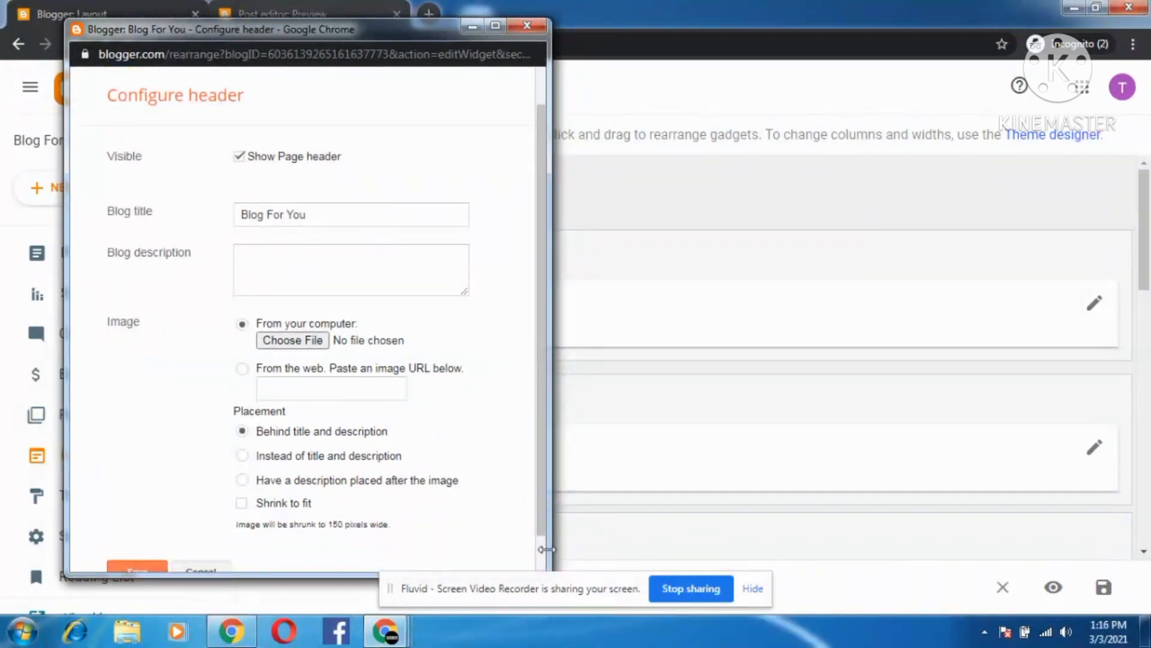
{"action": "left_click_drag", "start_coordinate": [547, 543], "coordinate": [534, 543]}
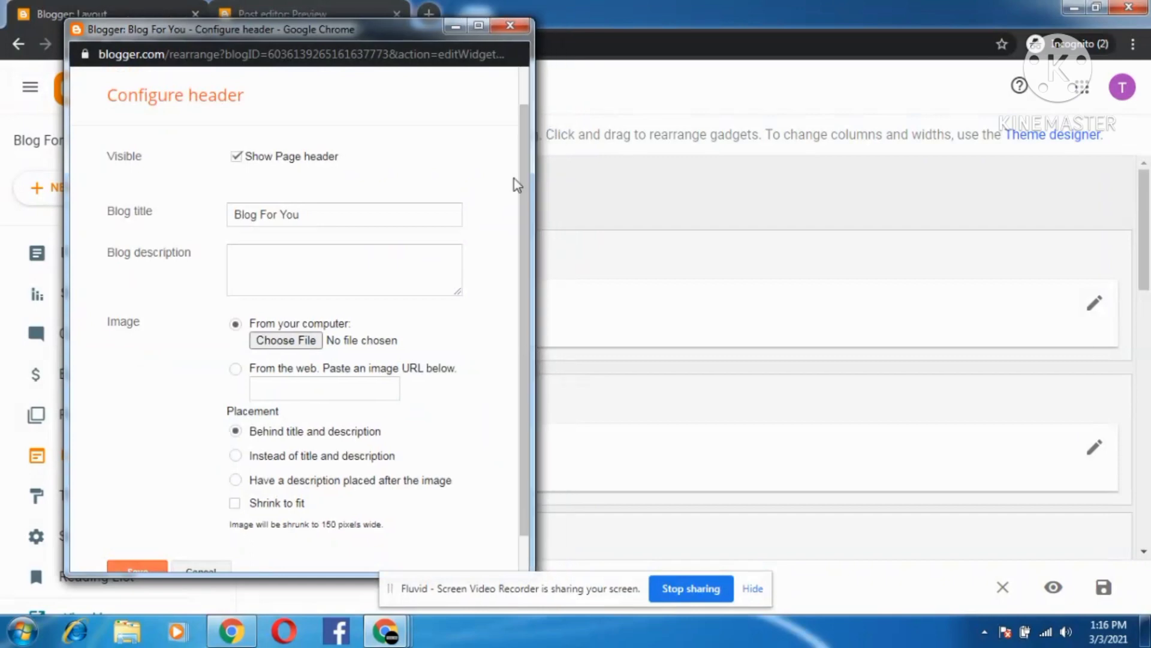
{"action": "left_click", "coordinate": [430, 263]}
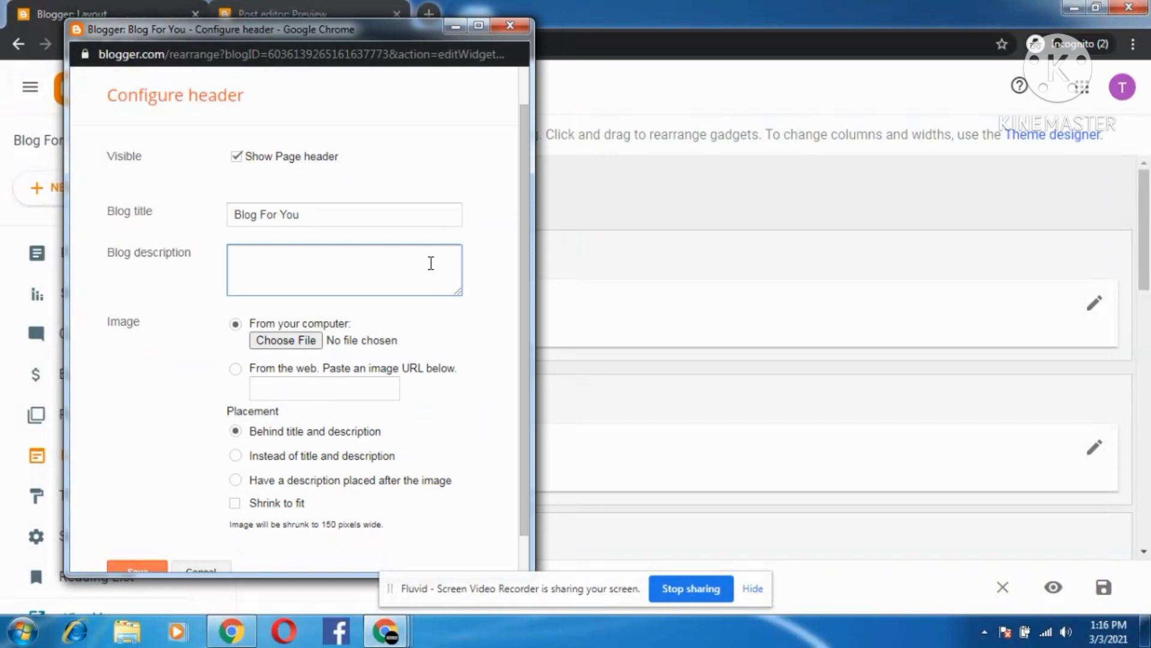
{"action": "left_click", "coordinate": [512, 24]}
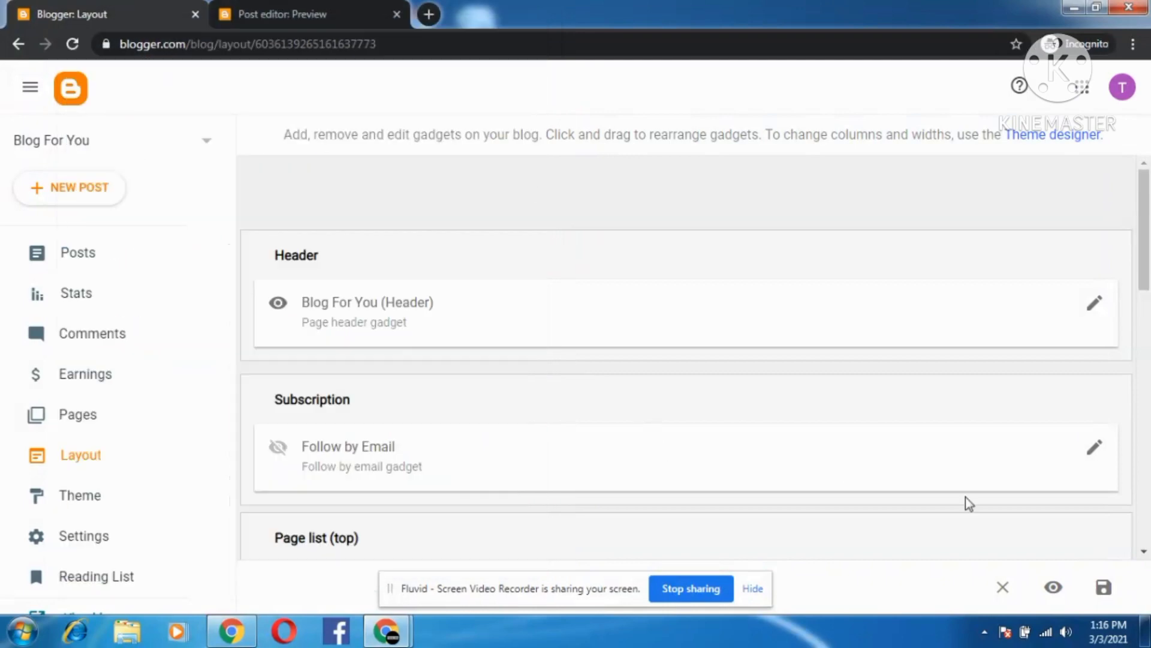
Step: Make the Follow by Email gadget in the Subscription section visible on the blog and save its configuration
{"action": "left_click", "coordinate": [1096, 450]}
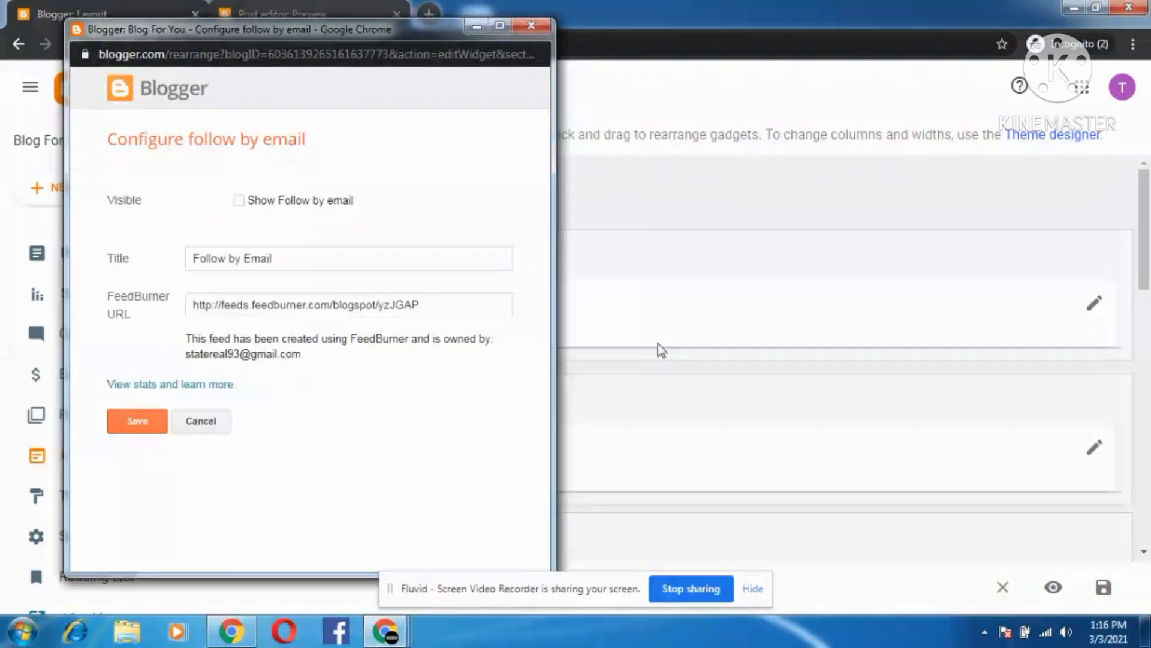
{"action": "left_click", "coordinate": [436, 307]}
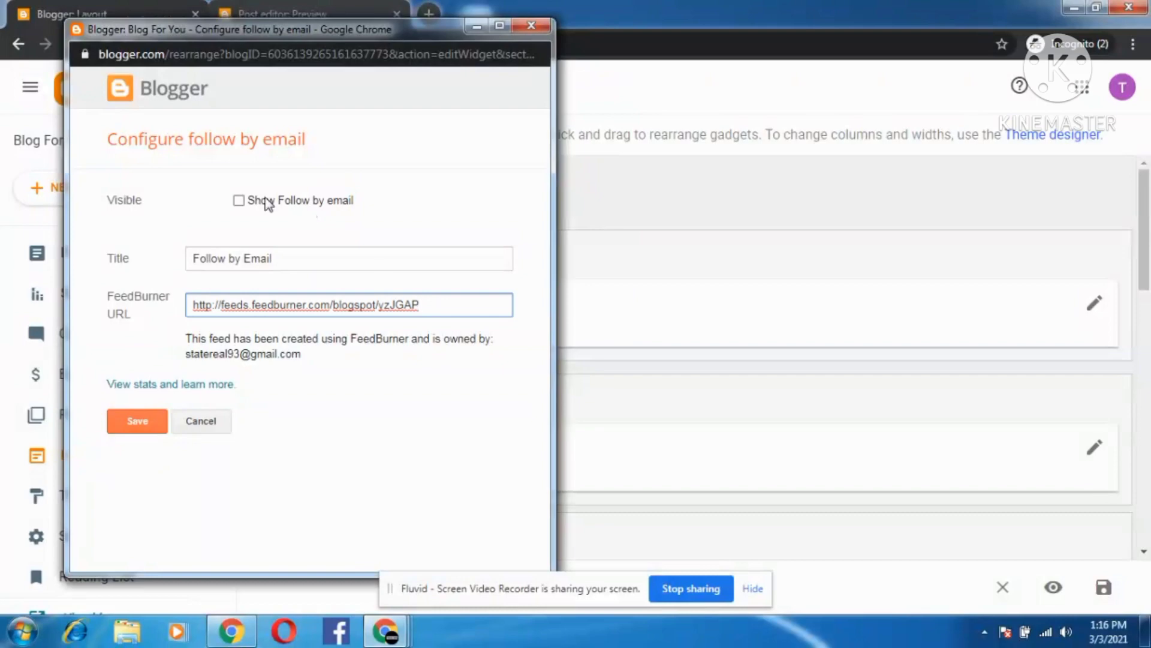
{"action": "left_click", "coordinate": [239, 201]}
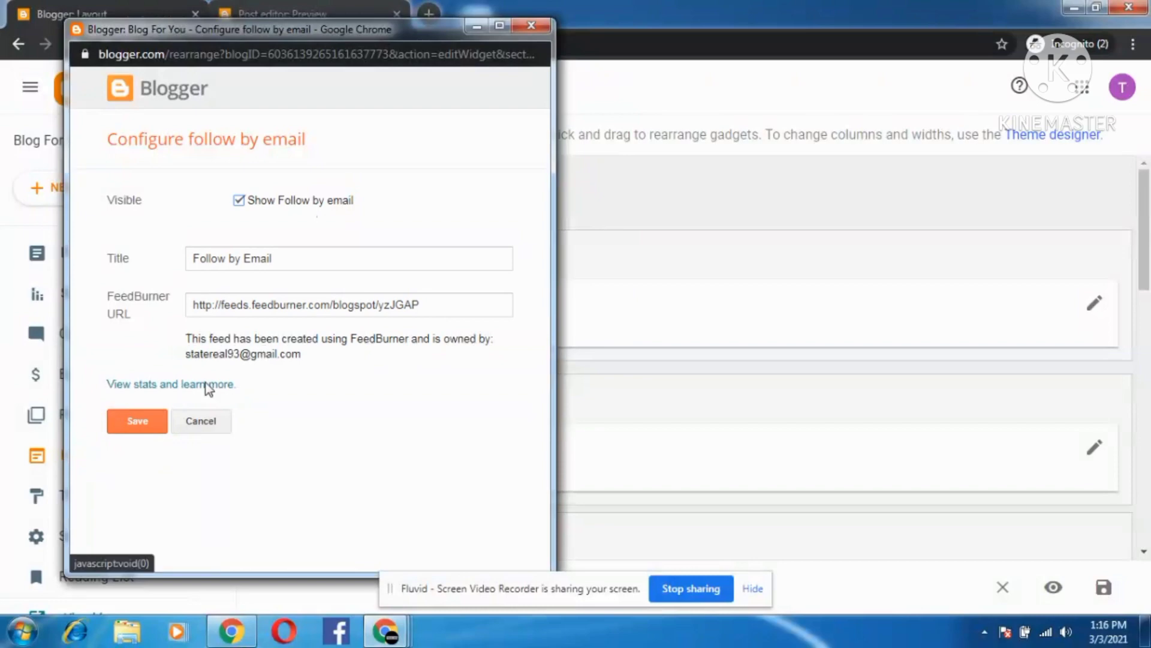
{"action": "left_click", "coordinate": [432, 299]}
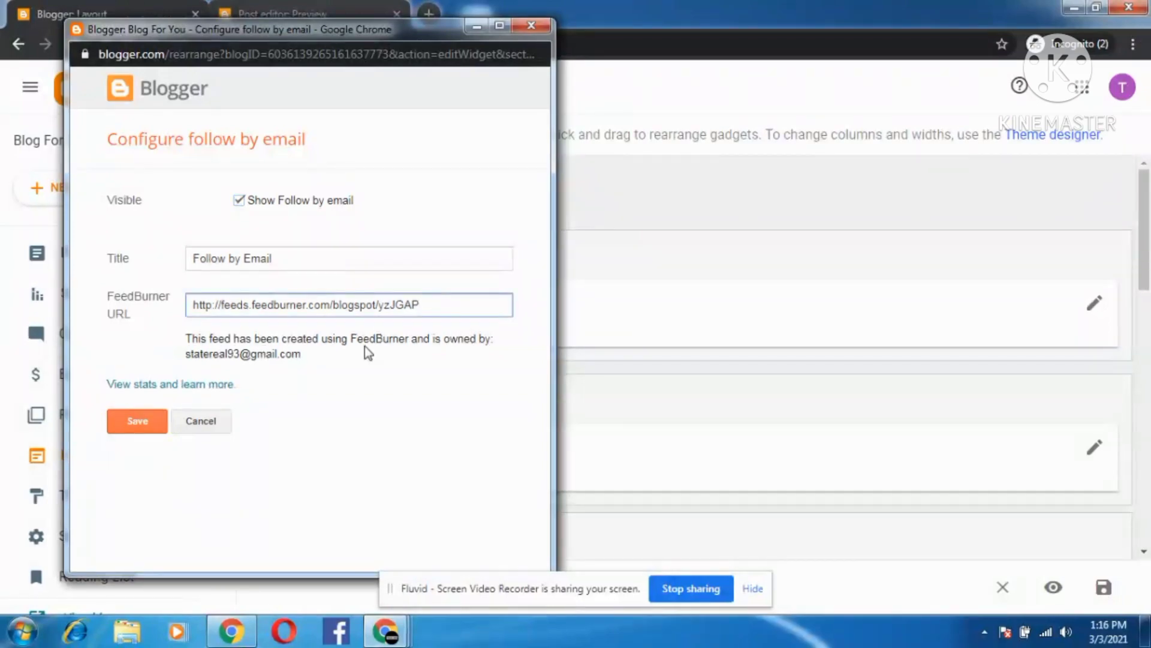
{"action": "left_click", "coordinate": [153, 427]}
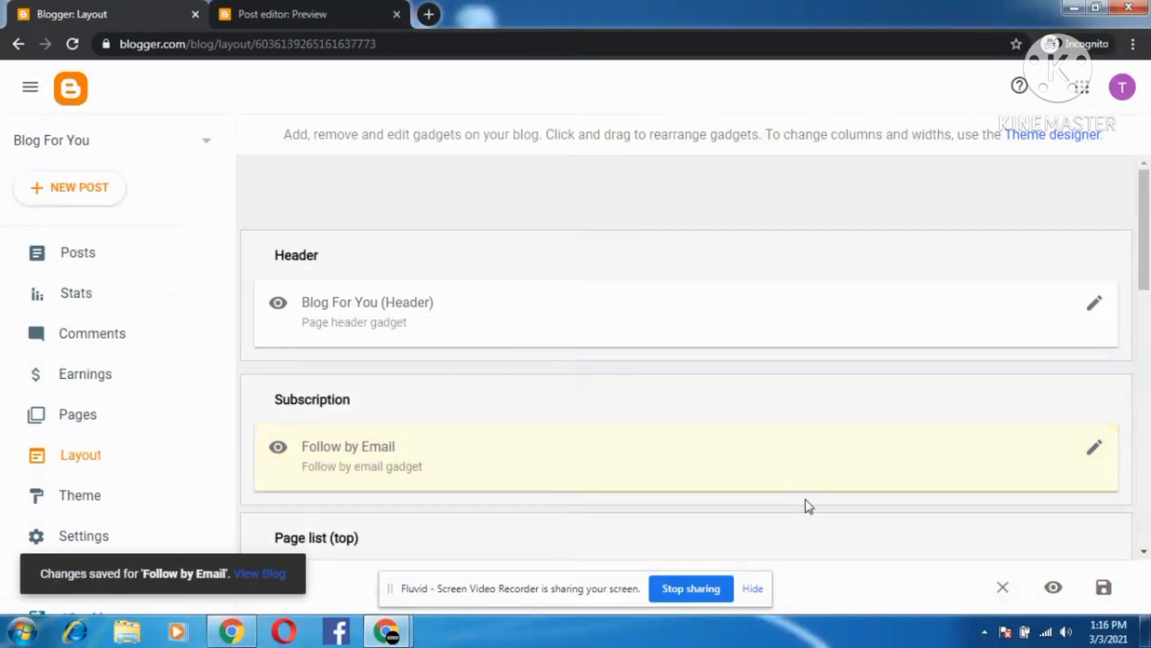
Step: Make the top page list's Pages gadget visible, title it RECENT POSTS, and save it
{"action": "left_click_drag", "start_coordinate": [1149, 262], "coordinate": [1150, 299]}
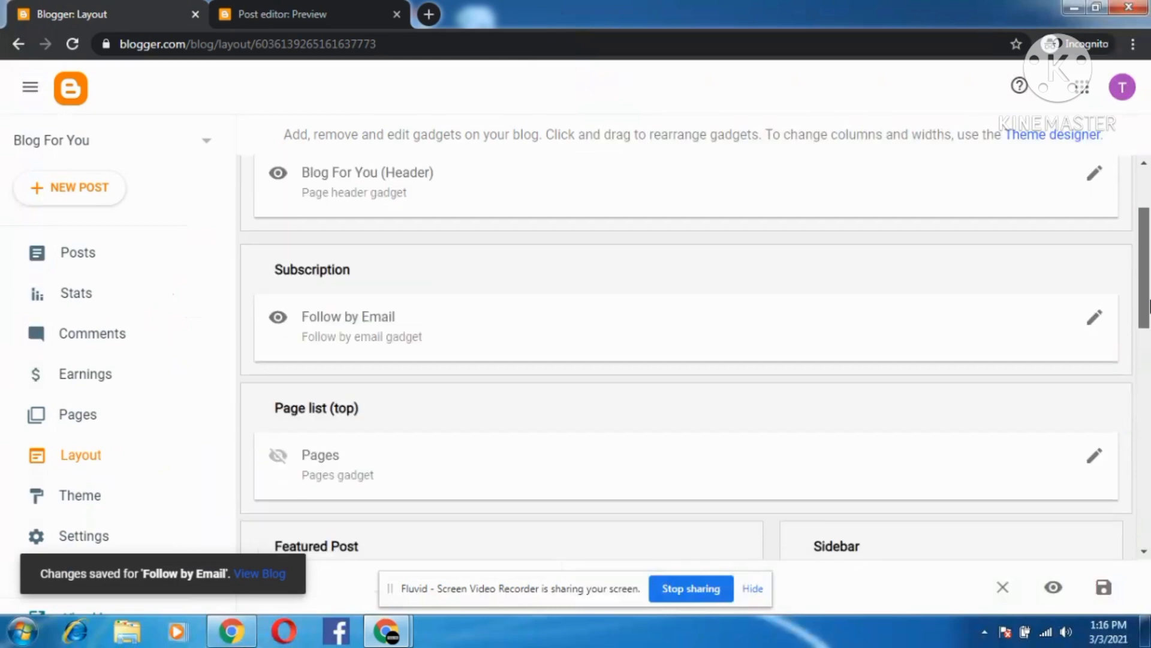
{"action": "scroll", "coordinate": [1058, 311], "scroll_direction": "down", "scroll_amount": 3}
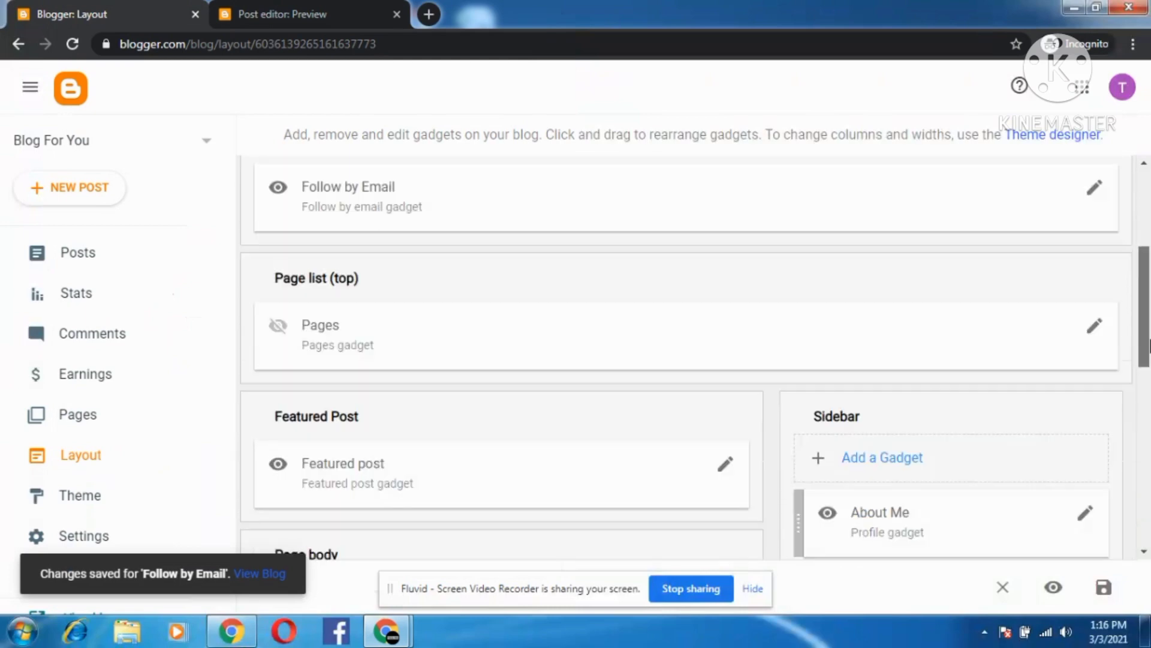
{"action": "left_click", "coordinate": [1093, 327]}
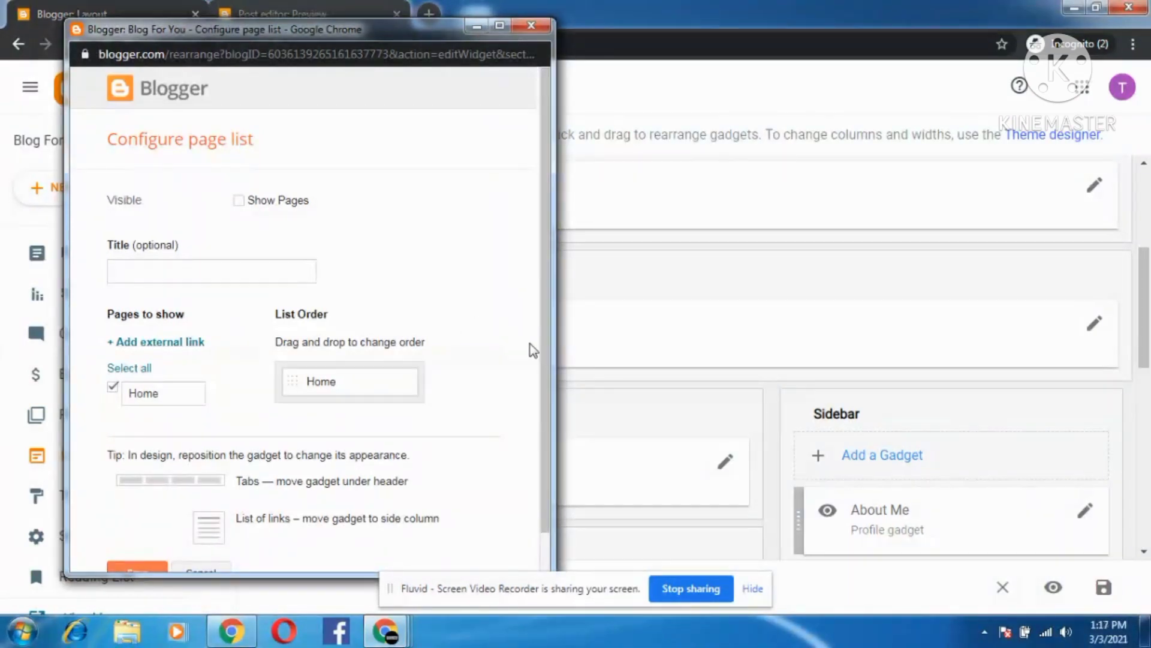
{"action": "scroll", "coordinate": [534, 345], "scroll_direction": "down", "scroll_amount": 1}
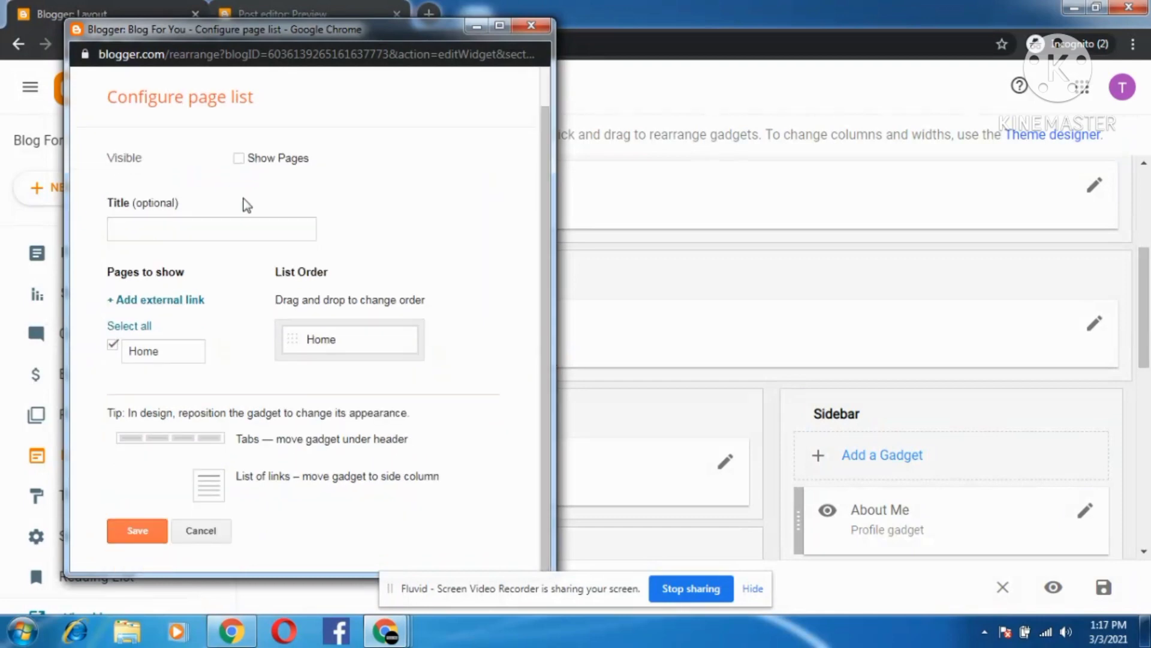
{"action": "left_click", "coordinate": [243, 159]}
{"action": "left_click", "coordinate": [242, 229]}
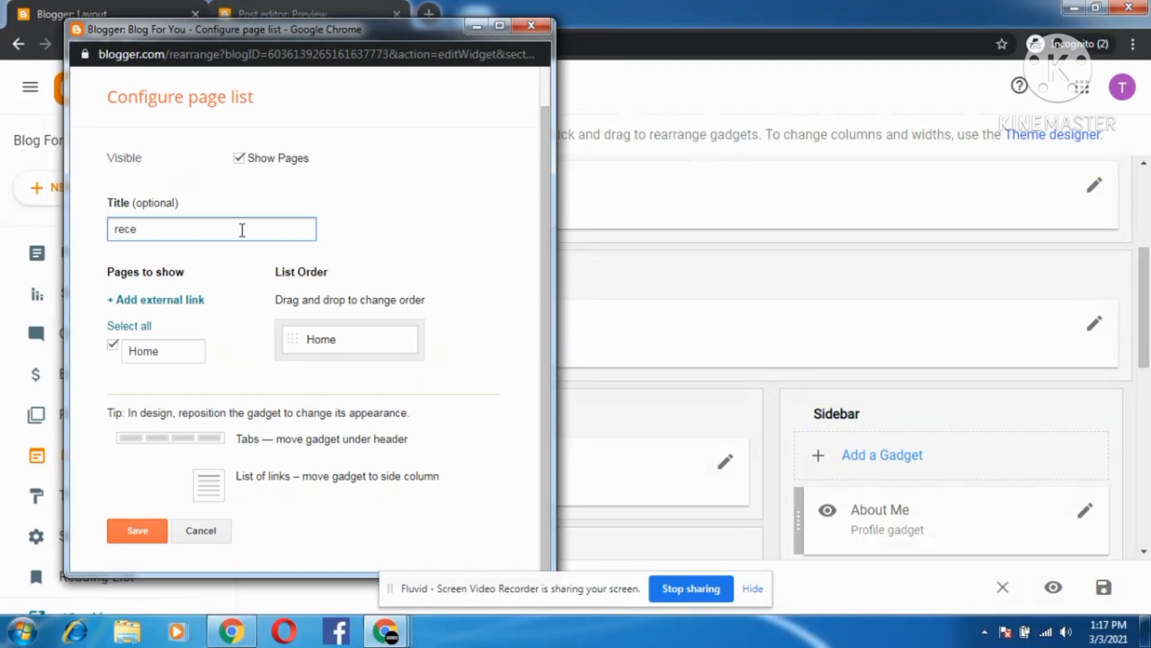
{"action": "type", "text": "RECENT POSTS"}
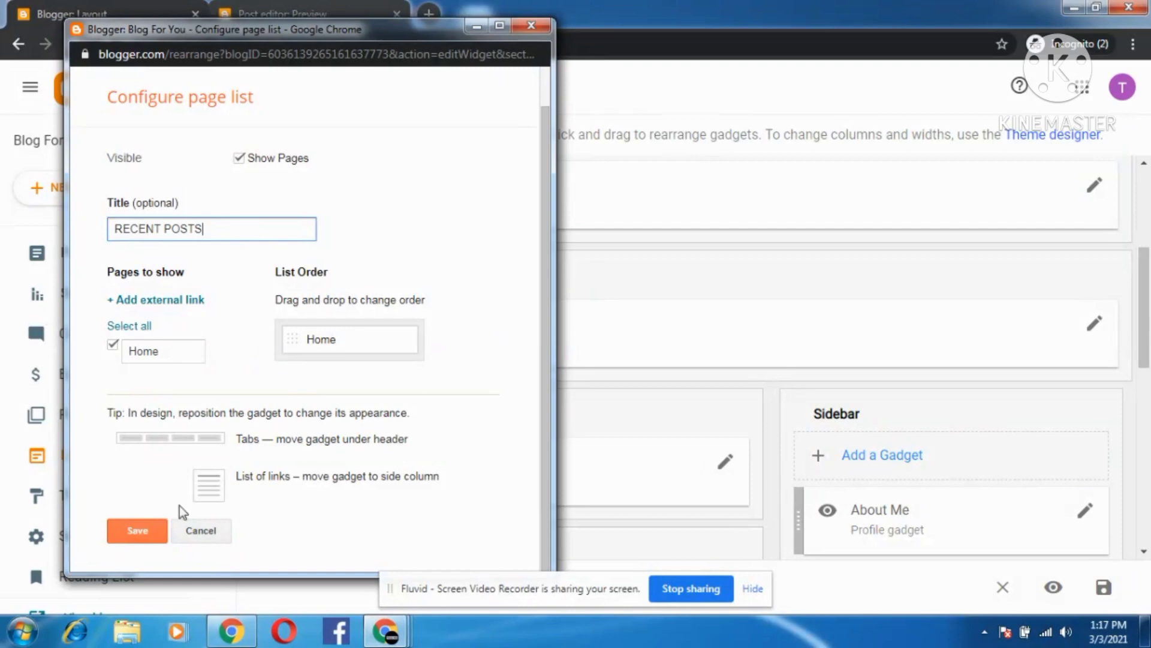
{"action": "left_click", "coordinate": [138, 534]}
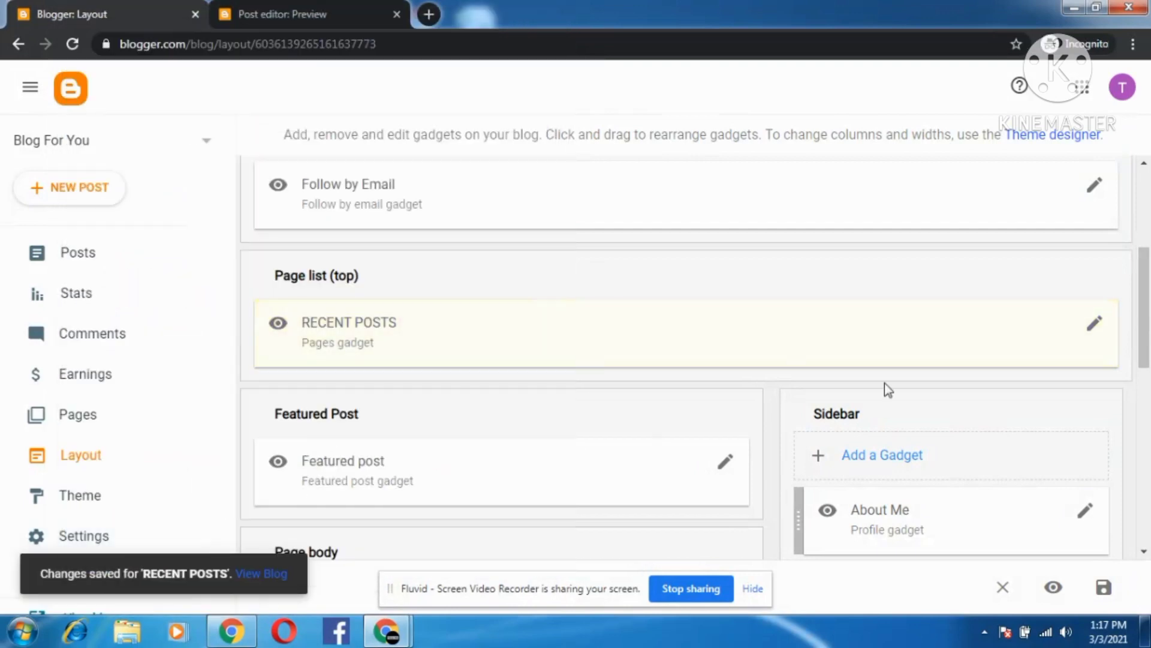
Step: Look through the gadgets available for the main Sidebar section and close the list without adding any
{"action": "scroll", "coordinate": [1148, 307], "scroll_direction": "down", "scroll_amount": 3}
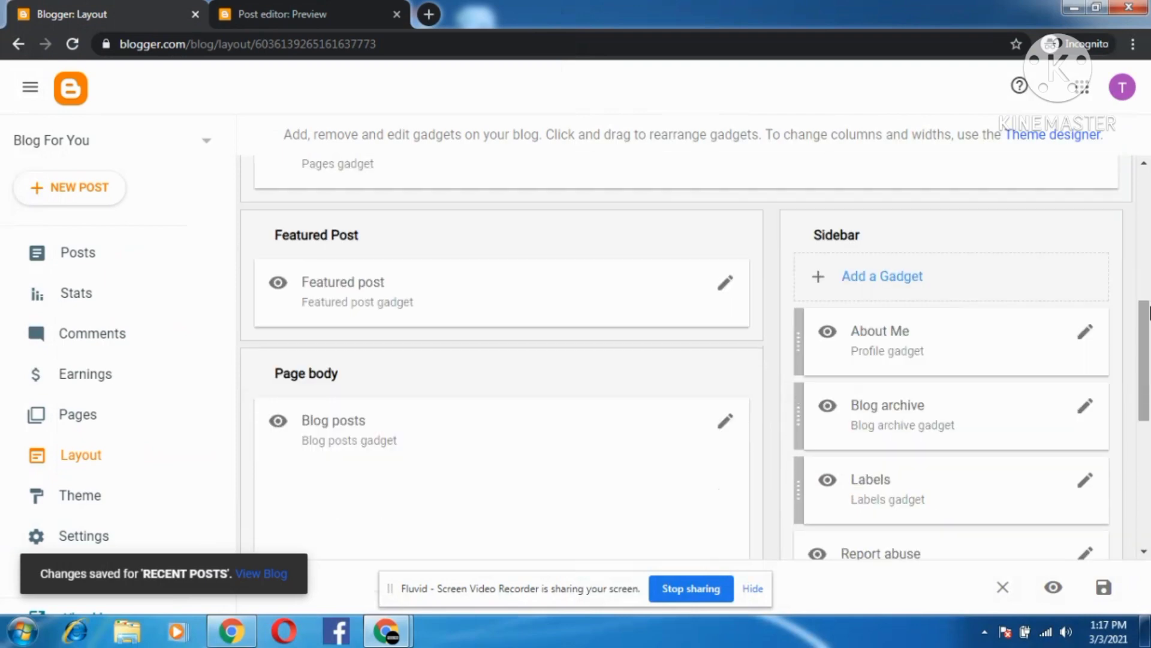
{"action": "scroll", "coordinate": [1148, 307], "scroll_direction": "down", "scroll_amount": 1}
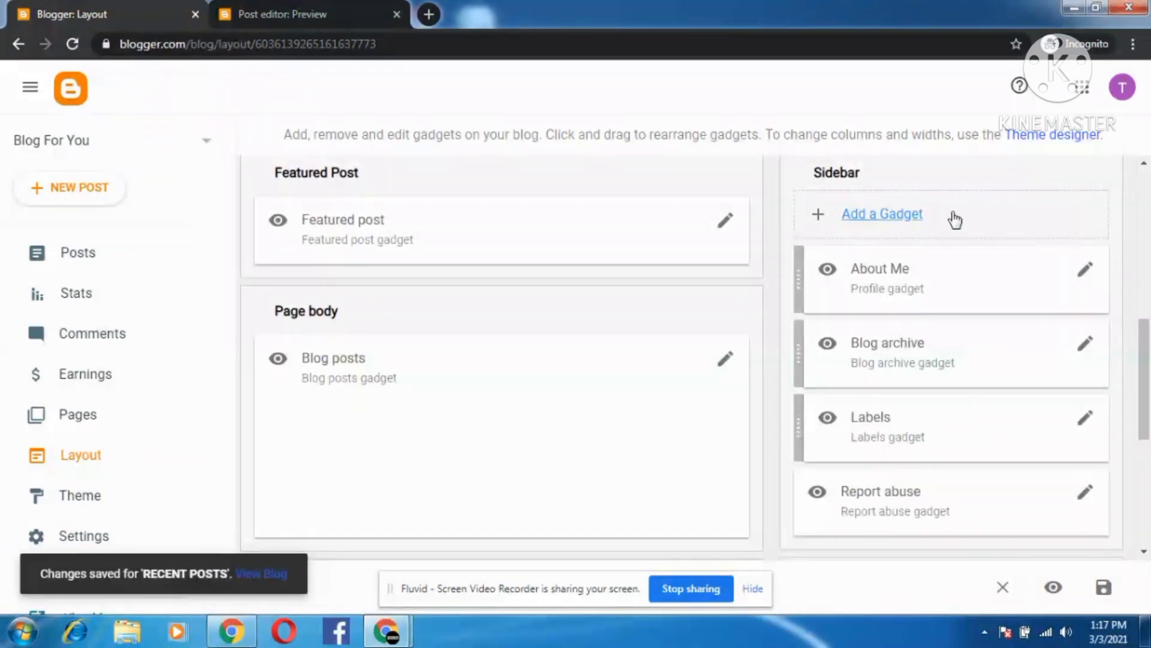
{"action": "left_click", "coordinate": [906, 215]}
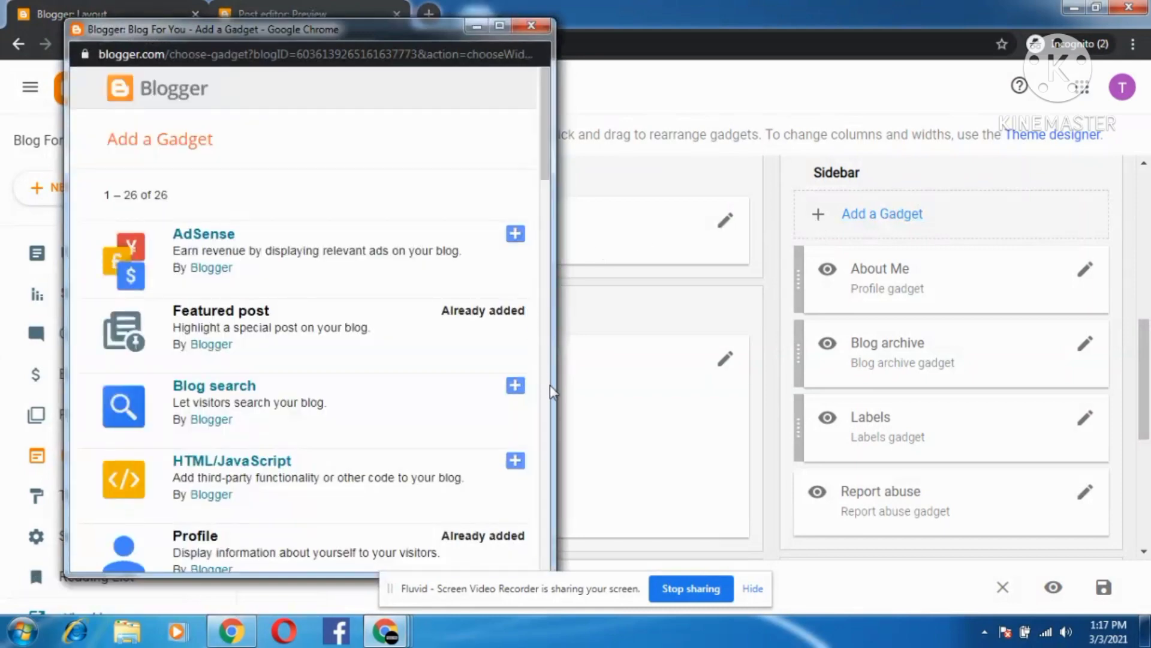
{"action": "scroll", "coordinate": [549, 393], "scroll_direction": "down", "scroll_amount": 5}
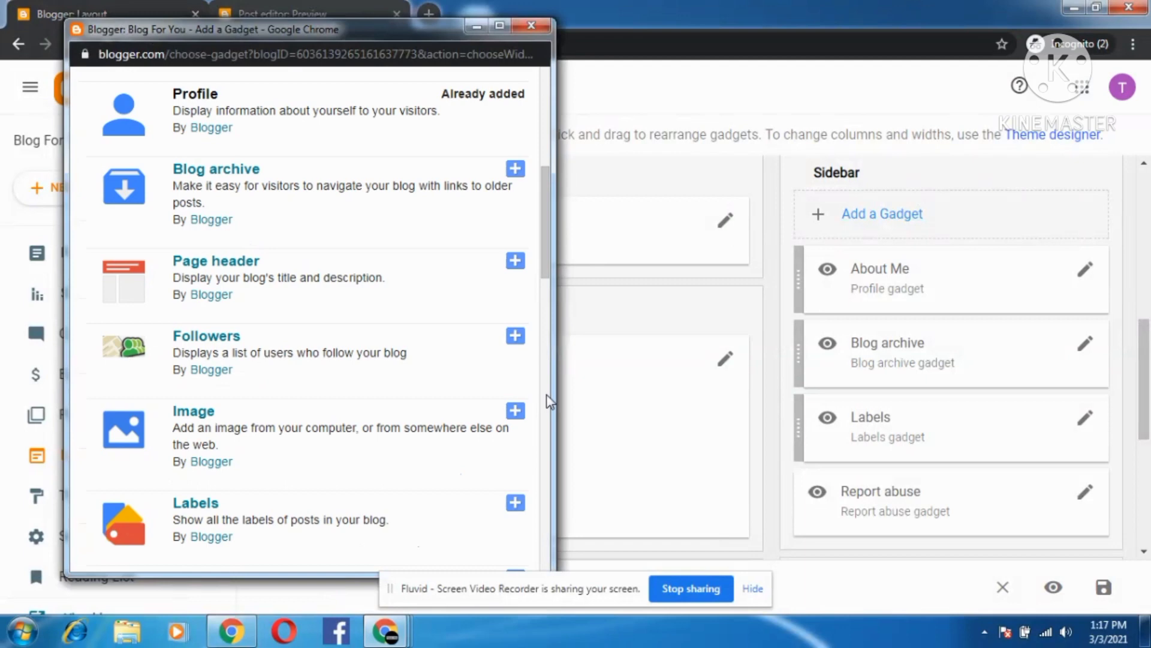
{"action": "scroll", "coordinate": [548, 400], "scroll_direction": "down", "scroll_amount": 15}
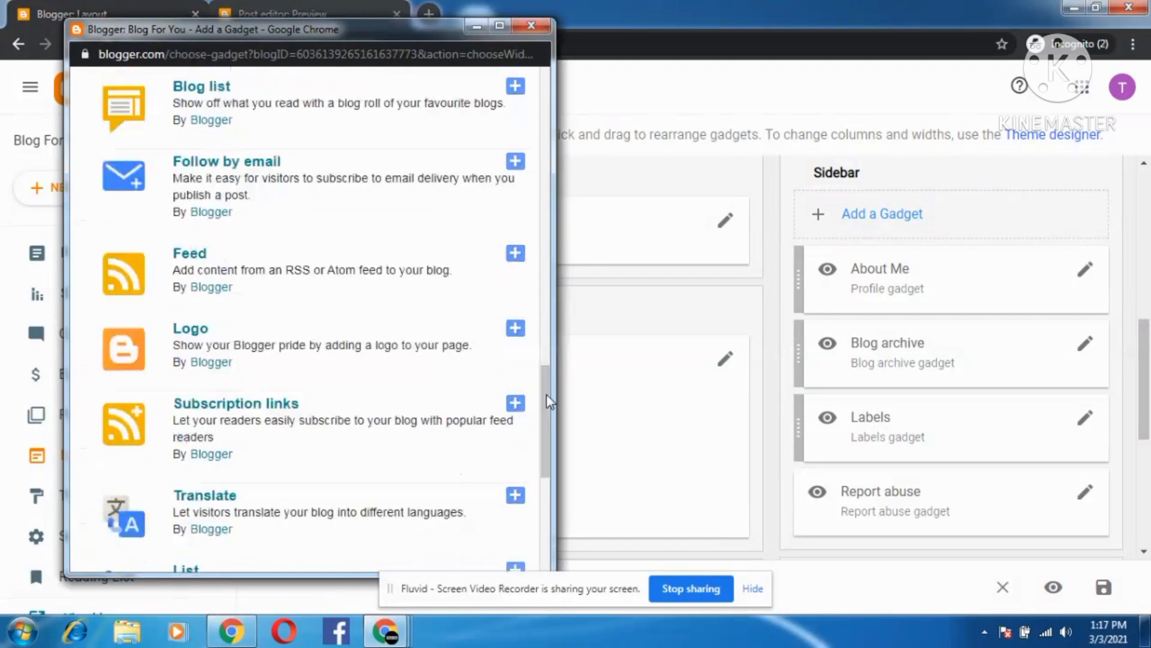
{"action": "left_click_drag", "start_coordinate": [546, 394], "coordinate": [548, 505]}
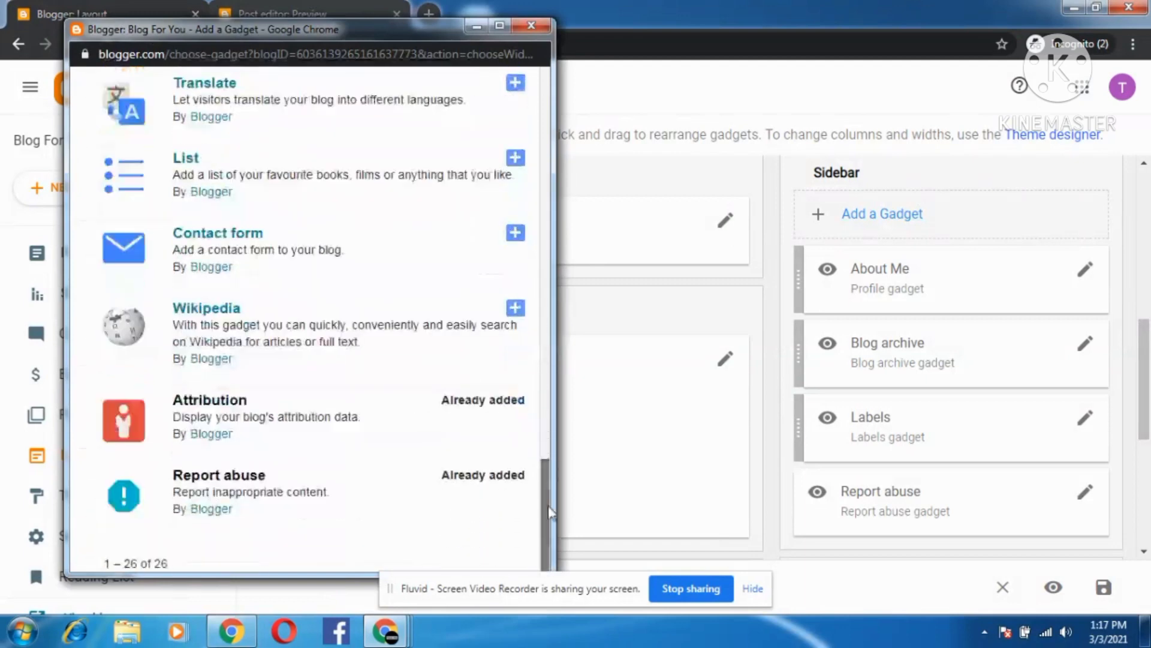
{"action": "left_click", "coordinate": [544, 21]}
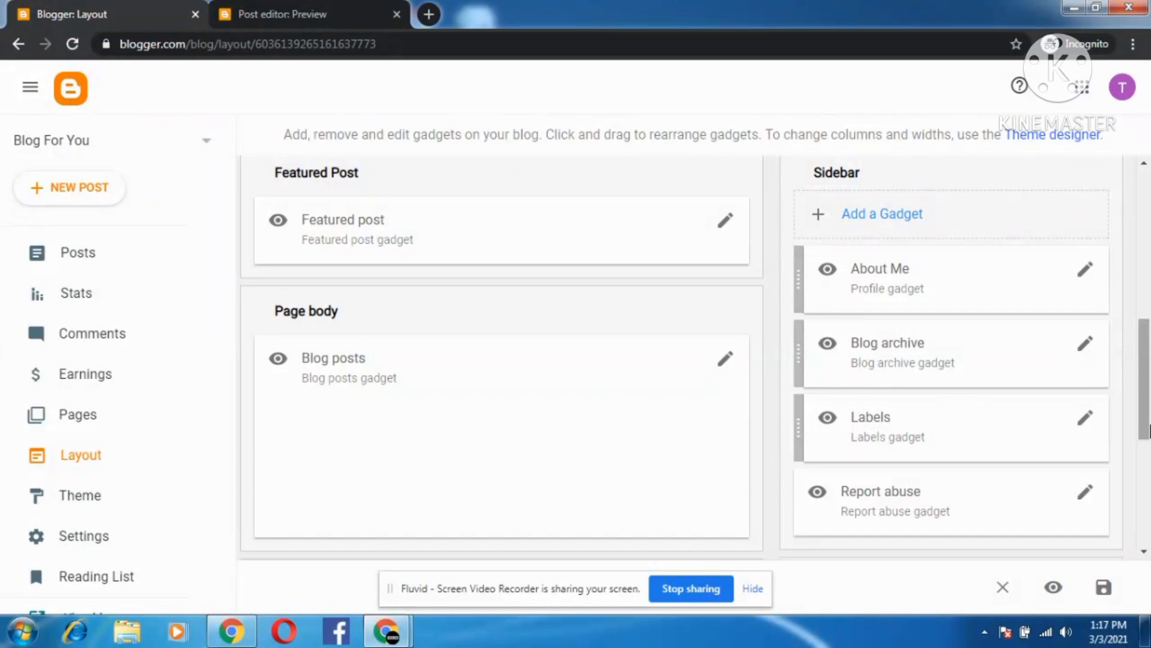
Step: Add a visible Blog search gadget titled Search This Blog to the Sidebar (Item Page) section
{"action": "scroll", "coordinate": [1146, 430], "scroll_direction": "down", "scroll_amount": 4}
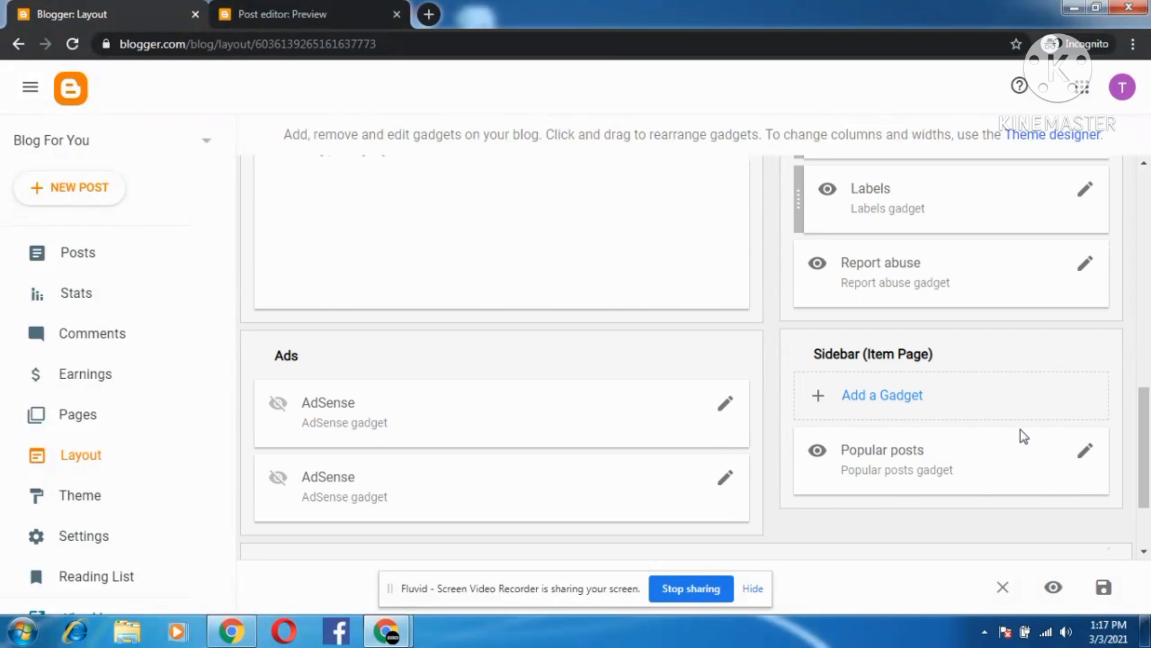
{"action": "scroll", "coordinate": [1144, 438], "scroll_direction": "down", "scroll_amount": 2}
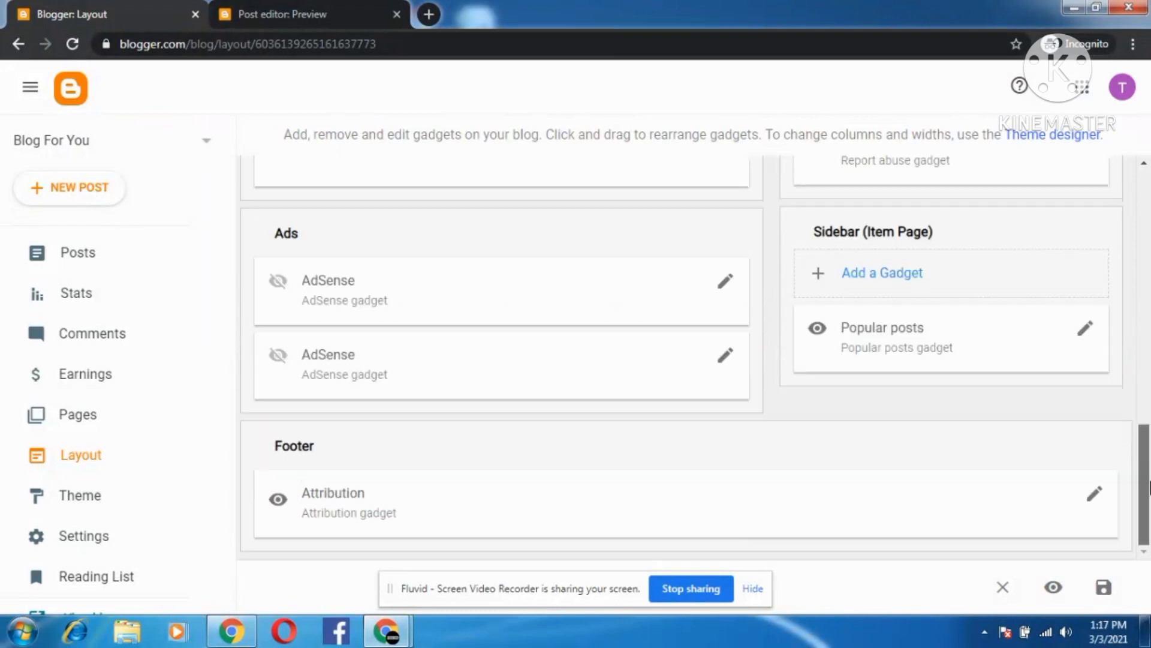
{"action": "left_click", "coordinate": [913, 283]}
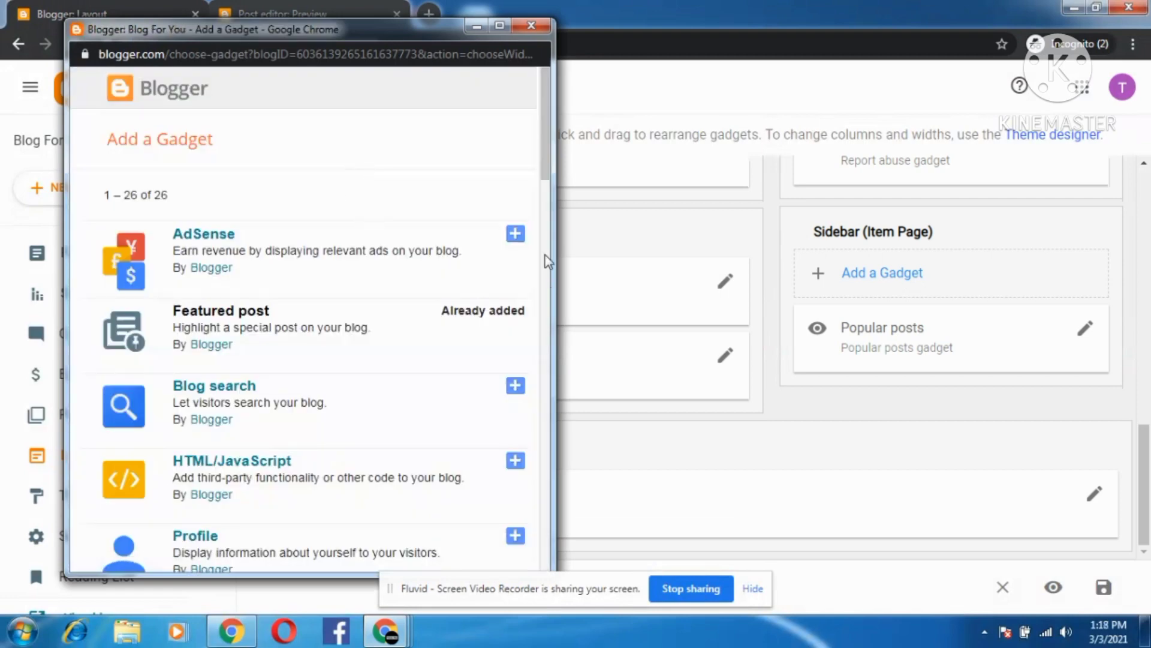
{"action": "scroll", "coordinate": [540, 171], "scroll_direction": "down", "scroll_amount": 2}
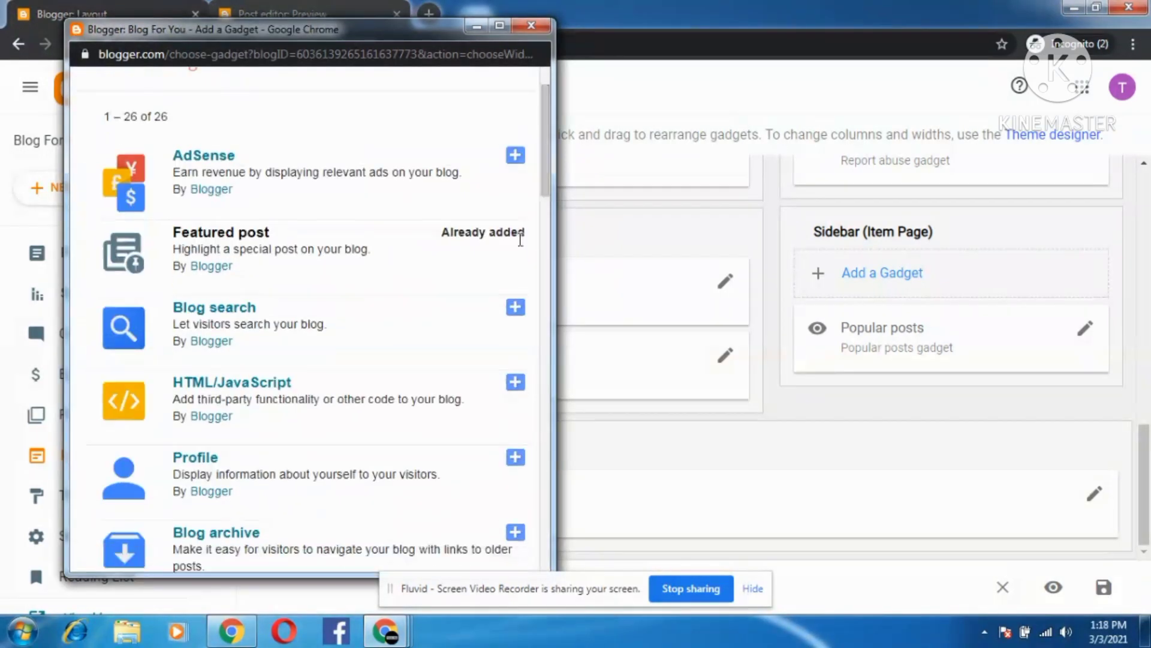
{"action": "left_click", "coordinate": [513, 318]}
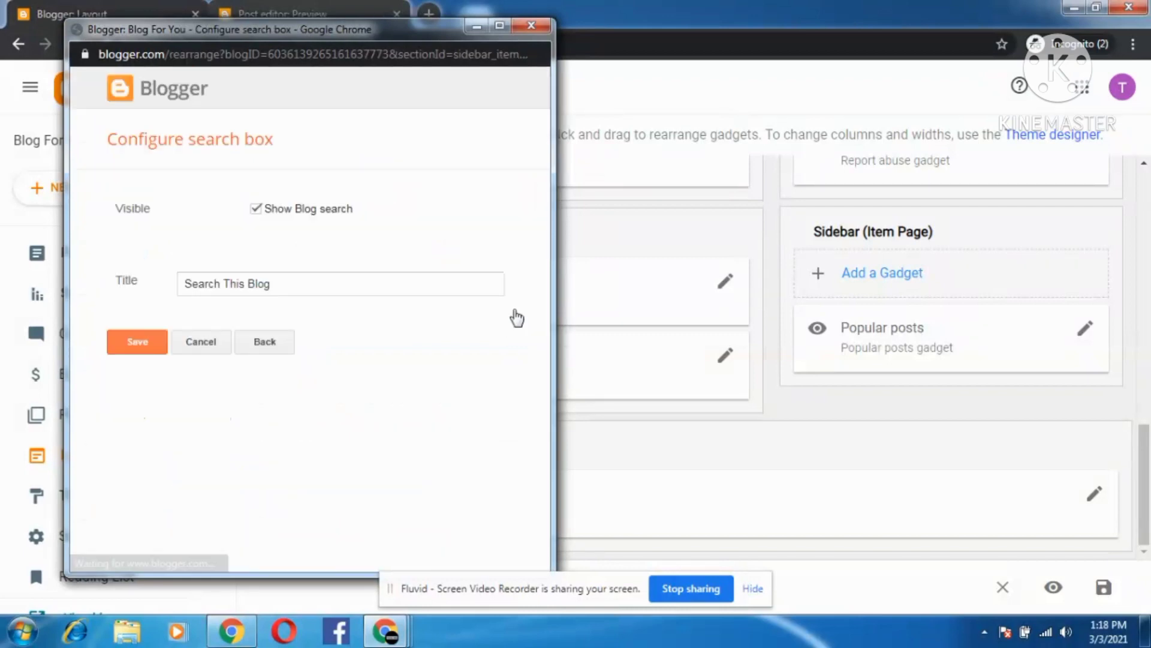
{"action": "left_click", "coordinate": [145, 339]}
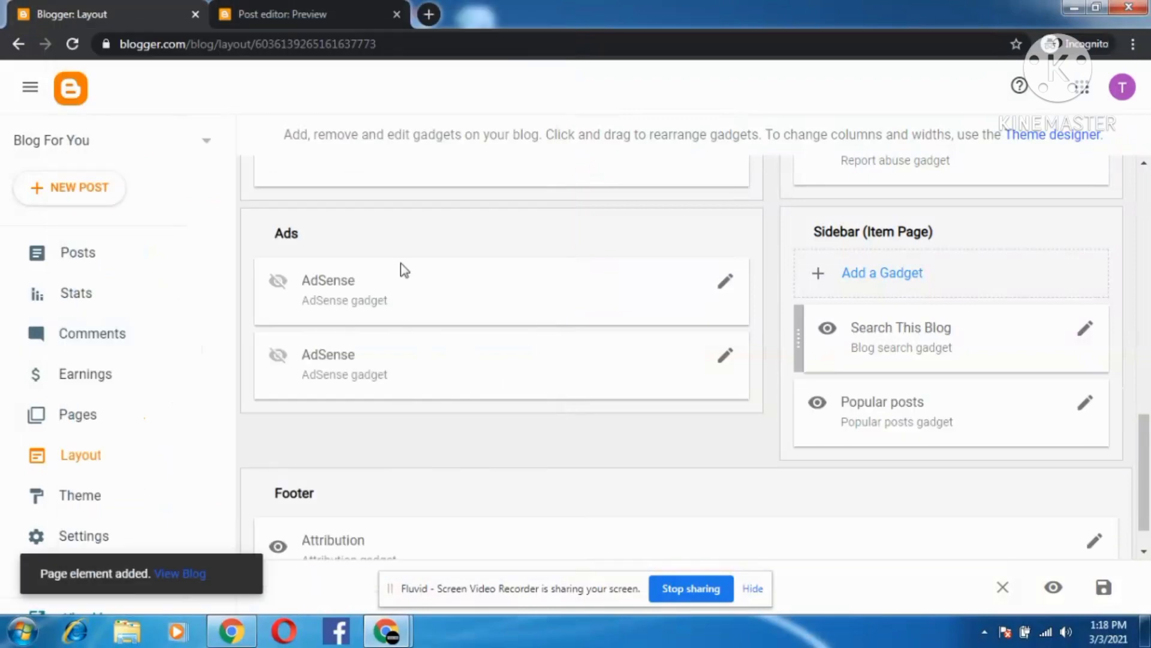
Step: Reload the post preview, inspect the whole page with the updated gadgets, and return to the blog's layout
{"action": "scroll", "coordinate": [1146, 543], "scroll_direction": "down", "scroll_amount": 2}
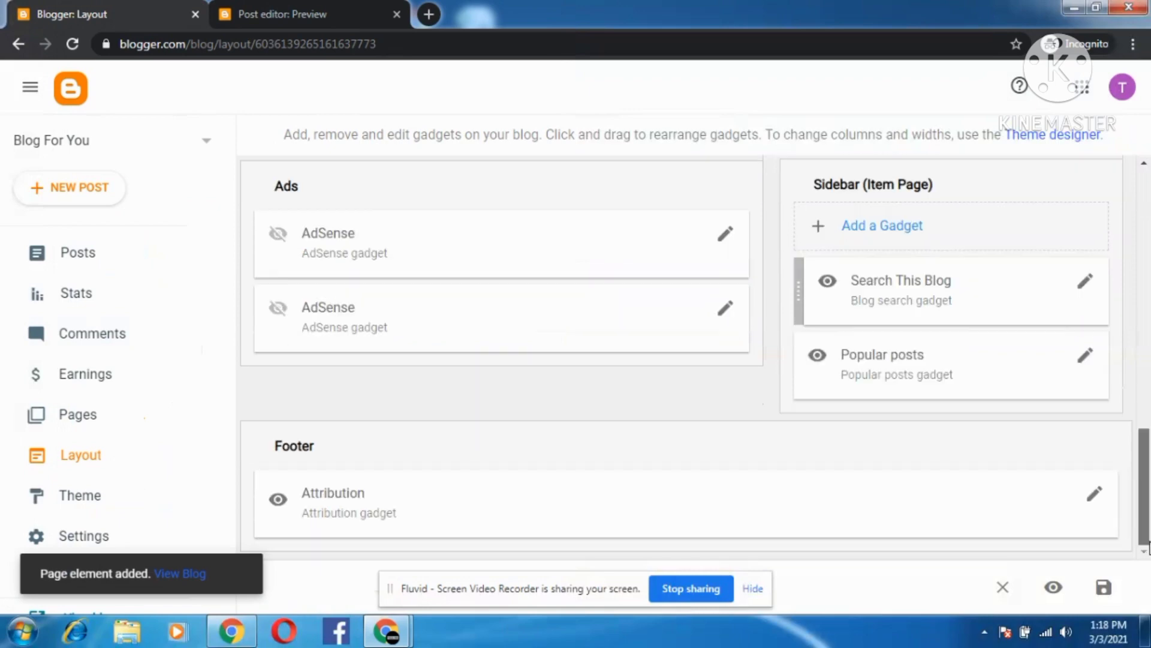
{"action": "scroll", "coordinate": [1141, 179], "scroll_direction": "up", "scroll_amount": 10}
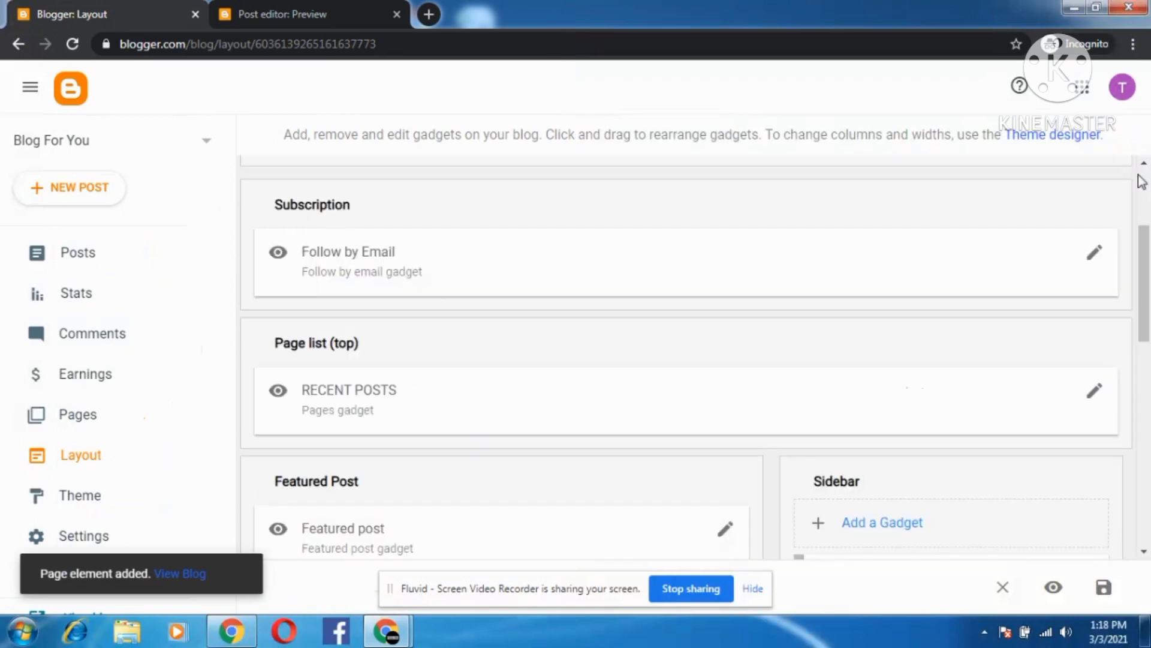
{"action": "scroll", "coordinate": [1141, 180], "scroll_direction": "up", "scroll_amount": 3}
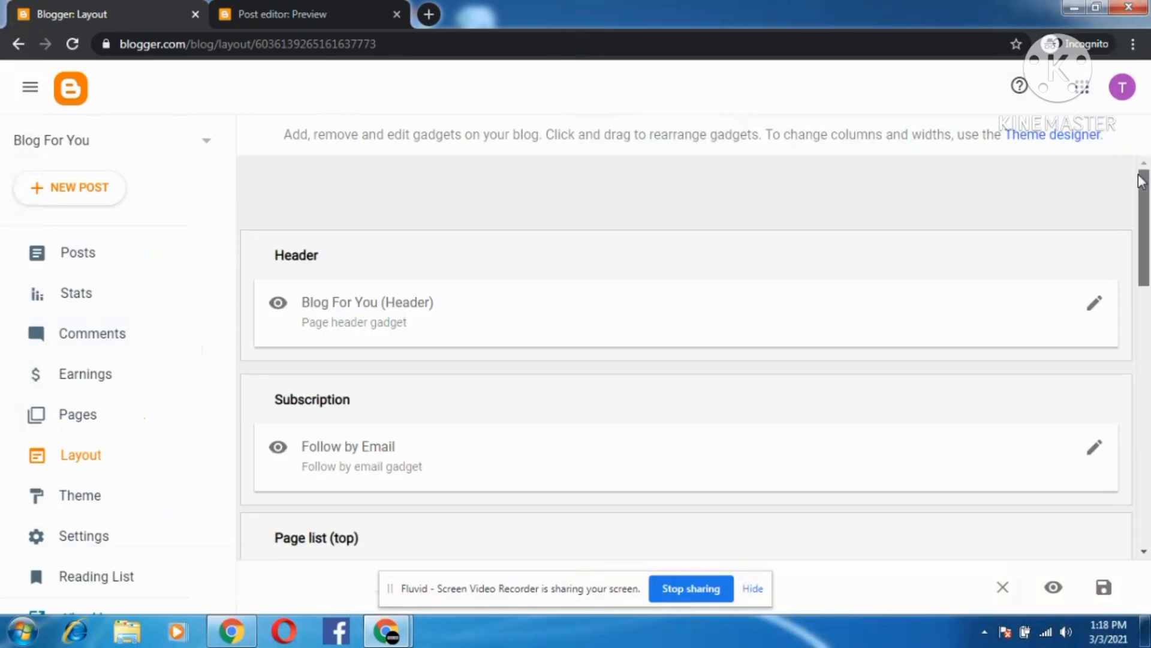
{"action": "left_click", "coordinate": [318, 15]}
{"action": "left_click", "coordinate": [72, 44]}
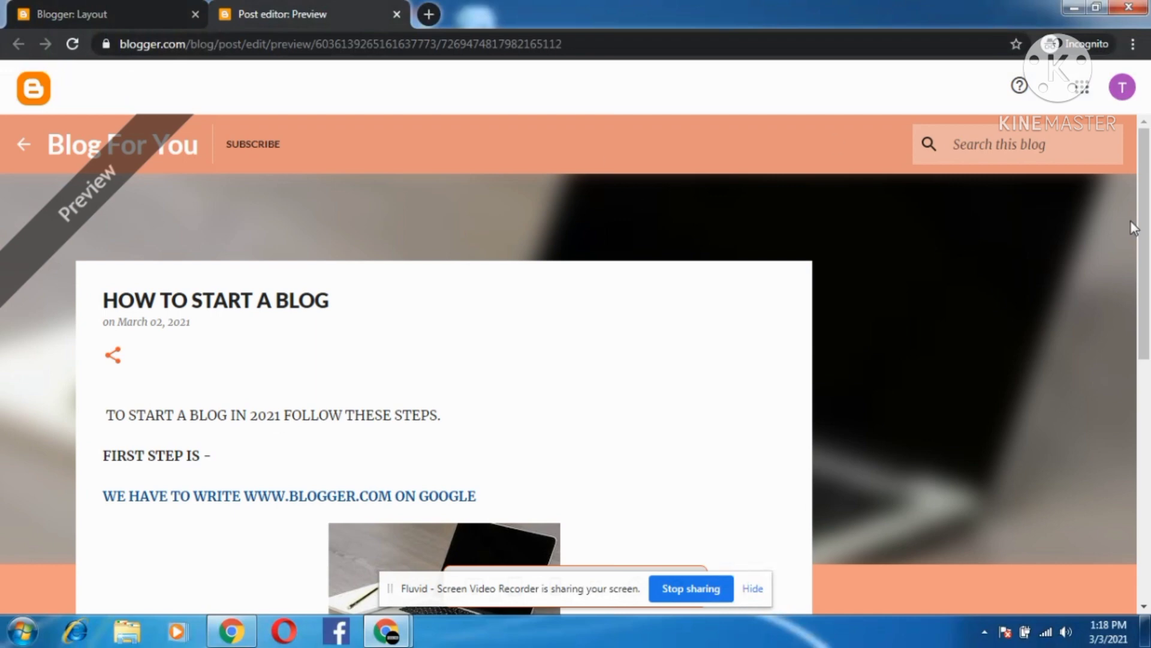
{"action": "left_click_drag", "start_coordinate": [1149, 280], "coordinate": [1150, 387]}
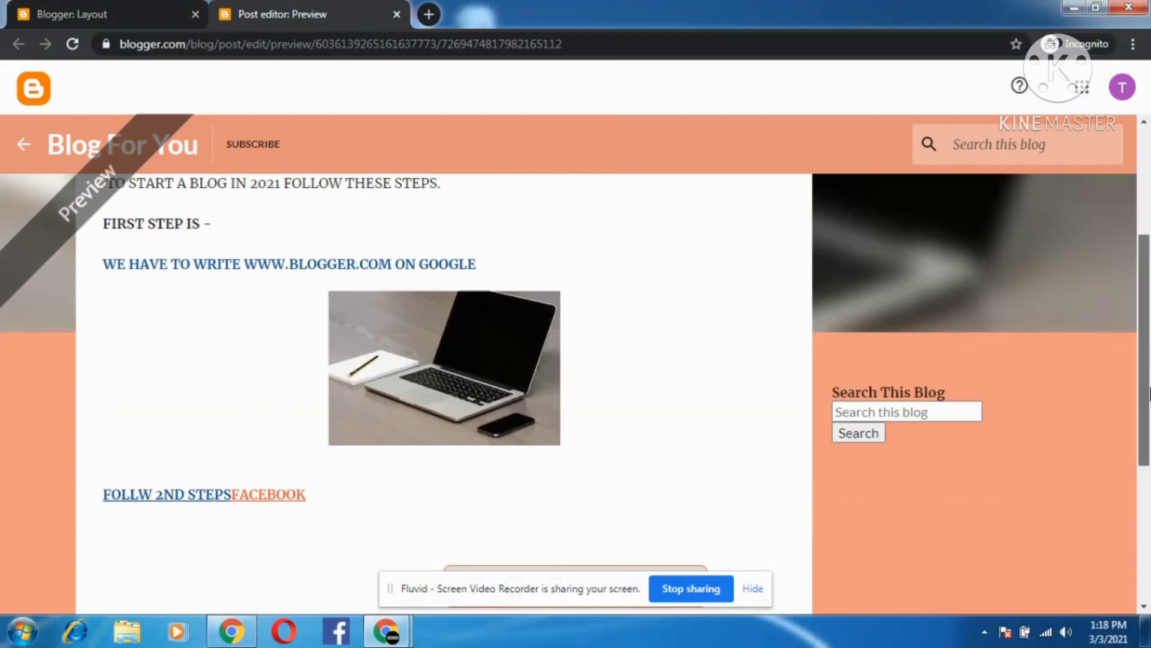
{"action": "left_click_drag", "start_coordinate": [1148, 444], "coordinate": [1149, 544]}
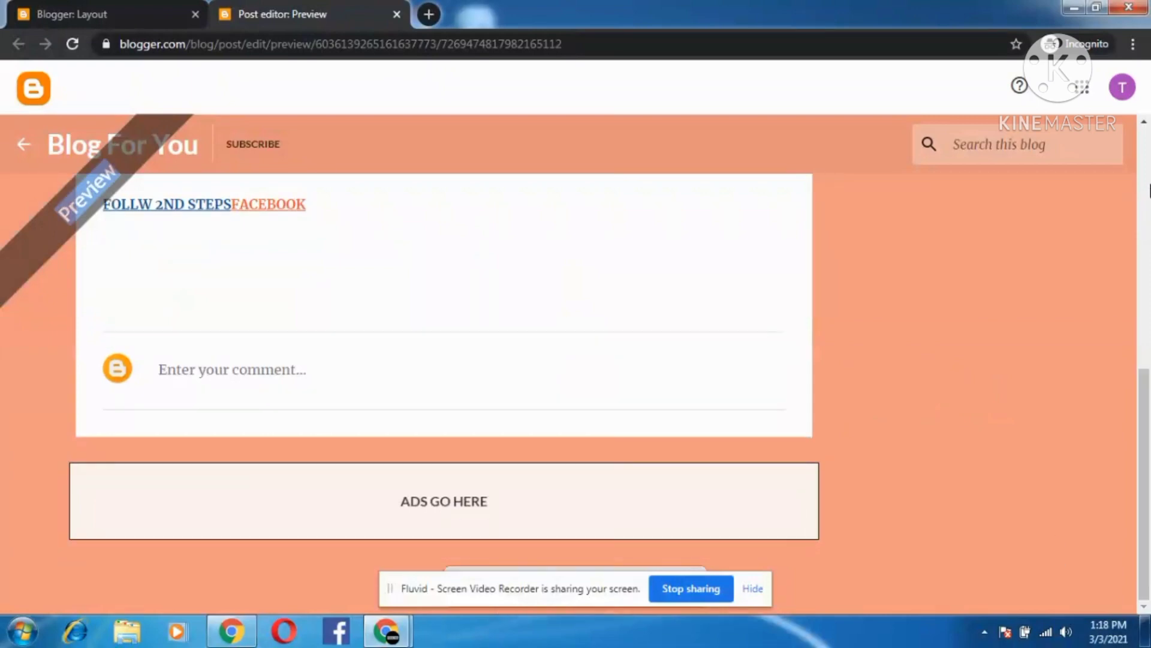
{"action": "left_click", "coordinate": [1148, 234]}
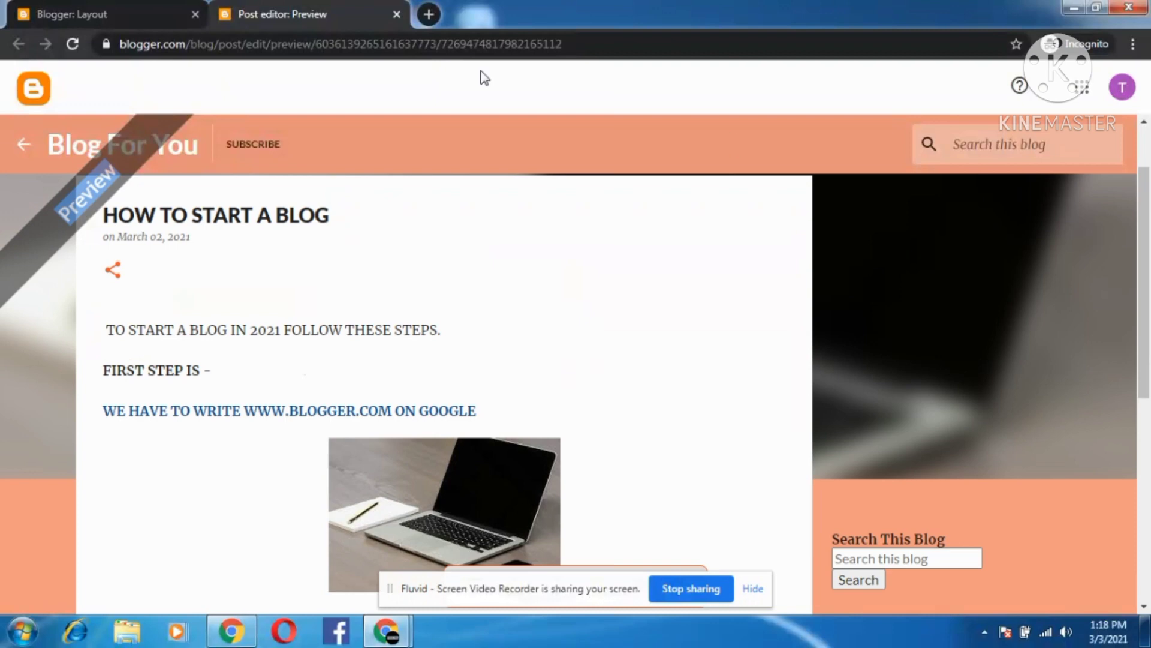
{"action": "left_click", "coordinate": [90, 13]}
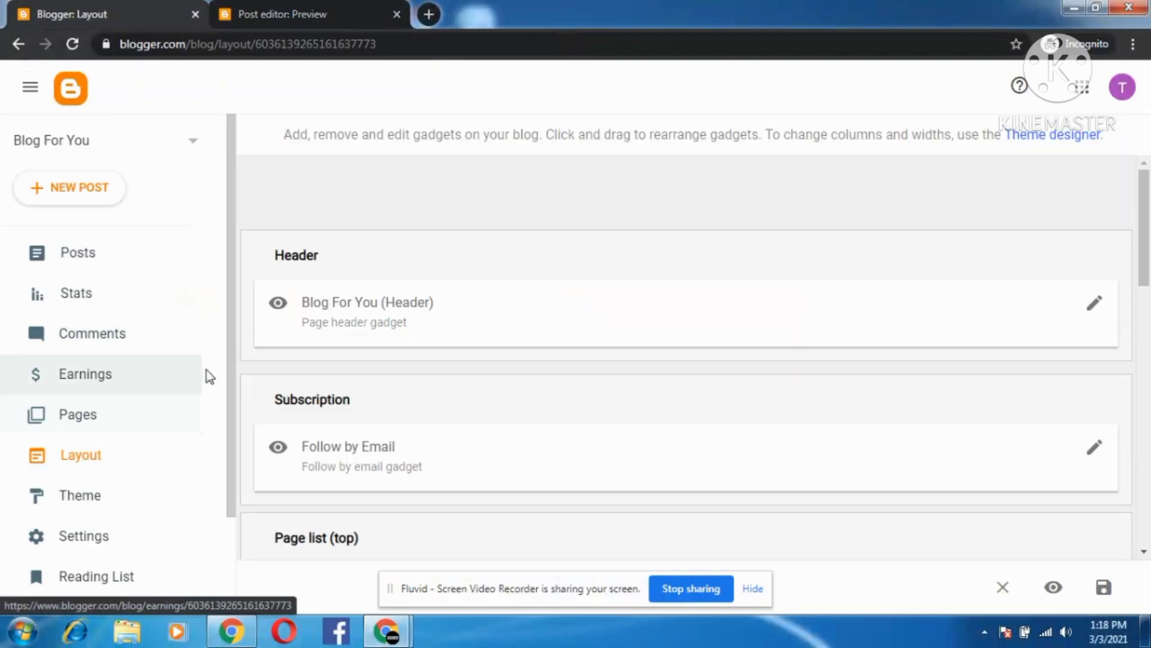
{"action": "left_click", "coordinate": [336, 9]}
{"action": "left_click", "coordinate": [135, 4]}
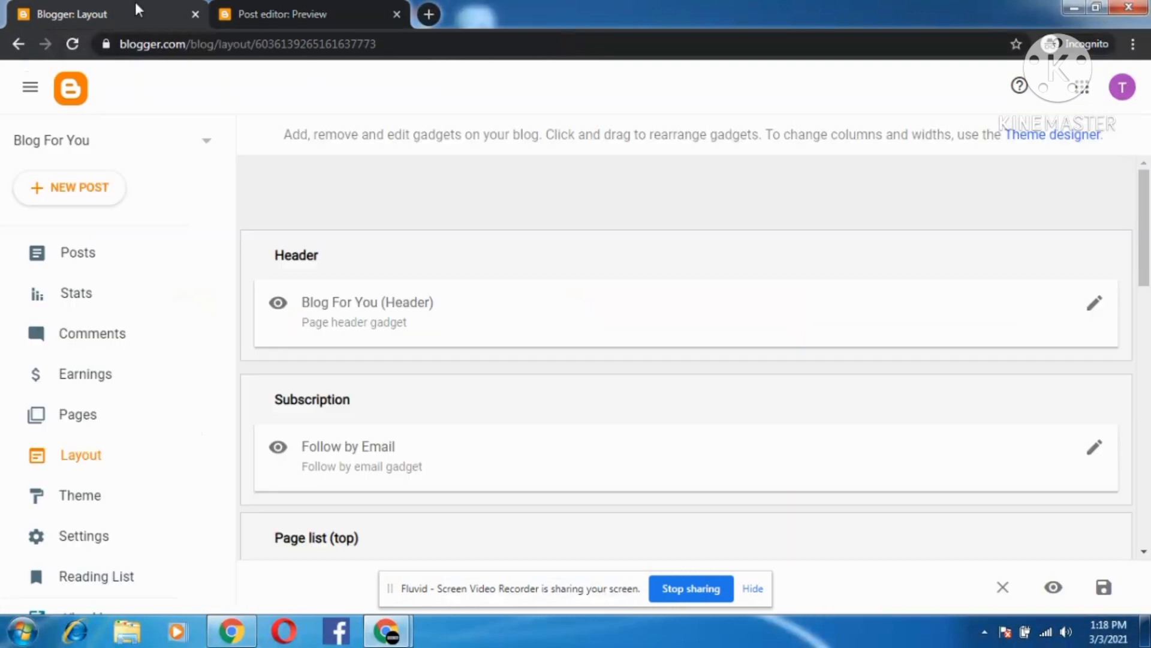
Step: Open the blog's list of posts, look over the post preview down to its end, and return to the list
{"action": "left_click", "coordinate": [149, 253]}
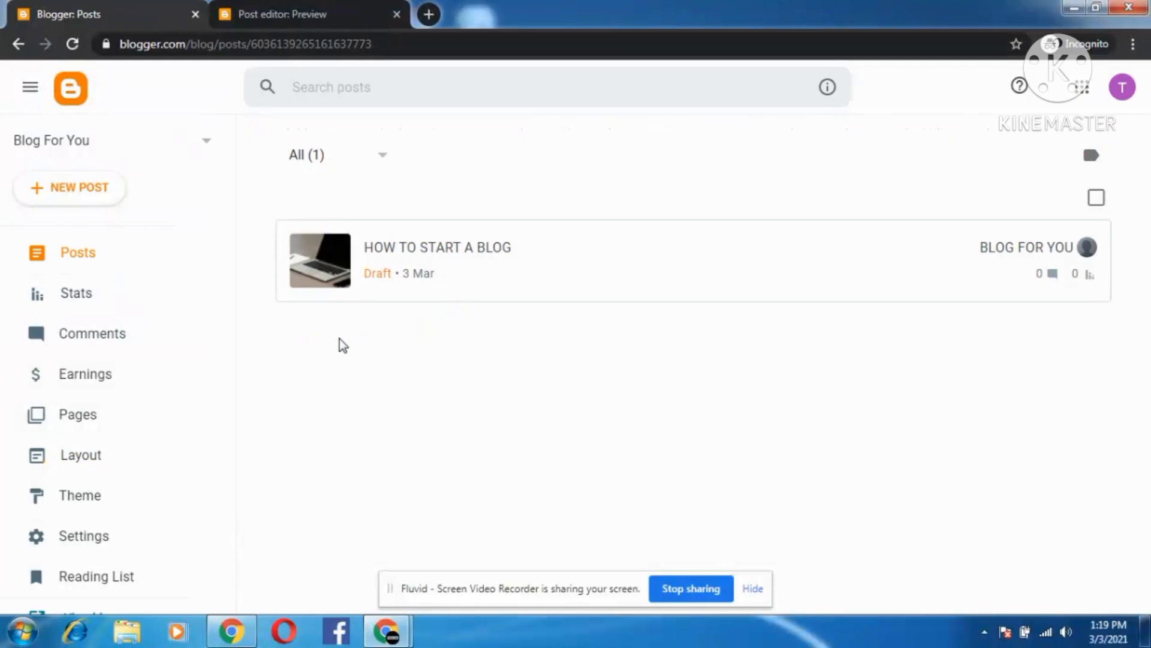
{"action": "left_click", "coordinate": [337, 15]}
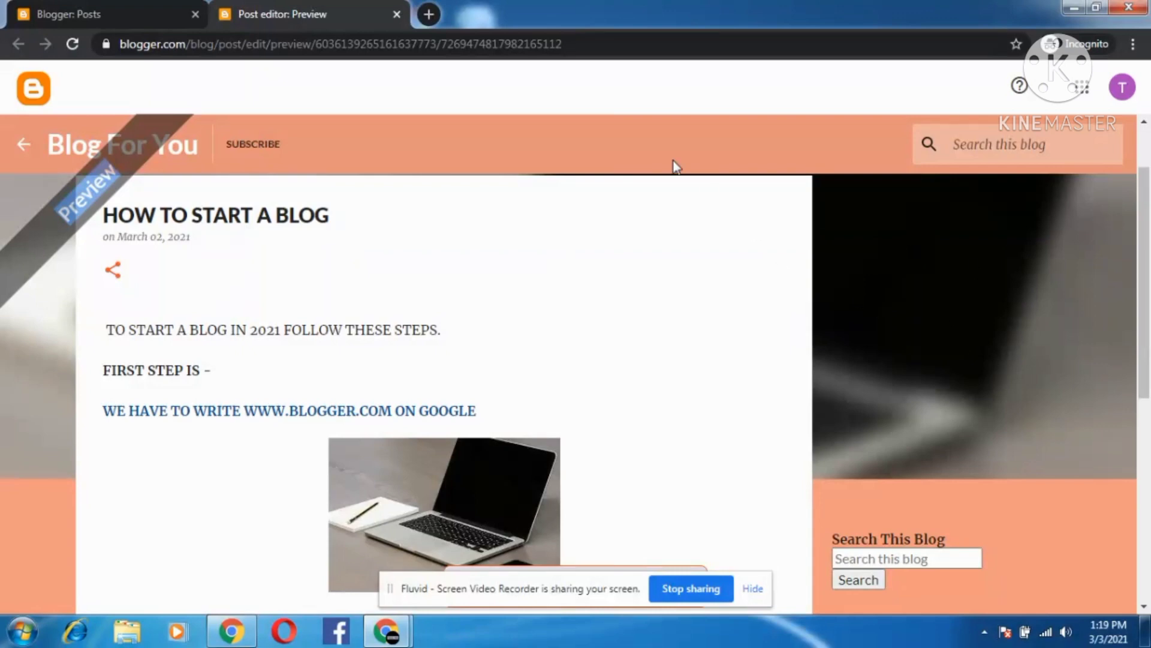
{"action": "scroll", "coordinate": [1150, 465], "scroll_direction": "down", "scroll_amount": 10}
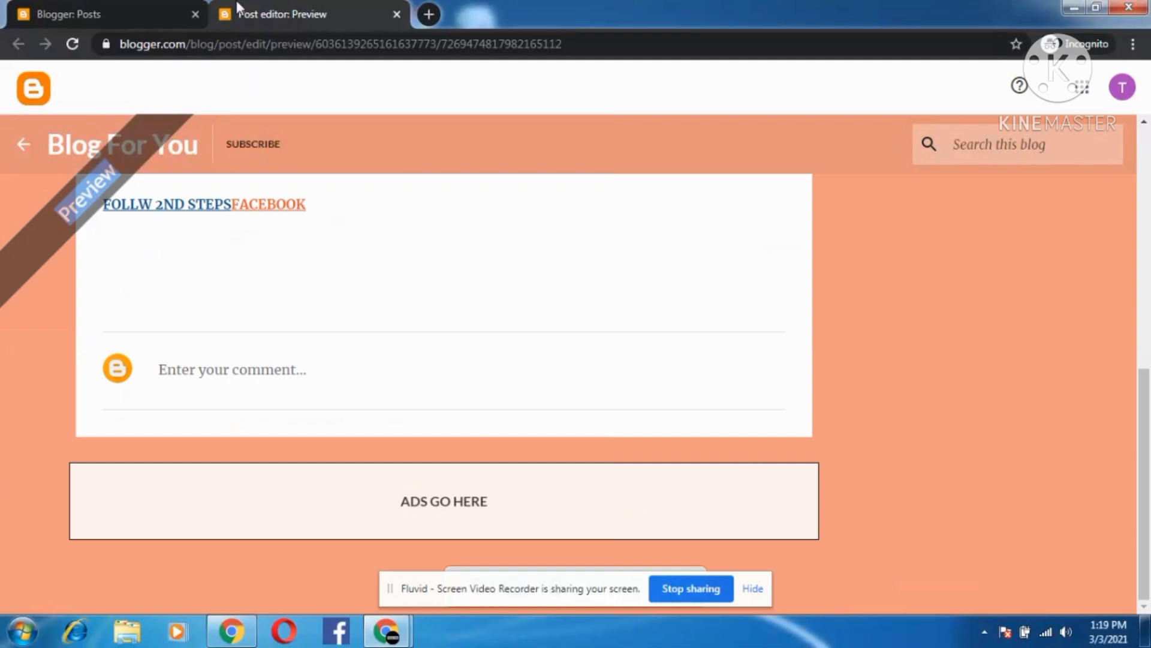
{"action": "left_click", "coordinate": [89, 9]}
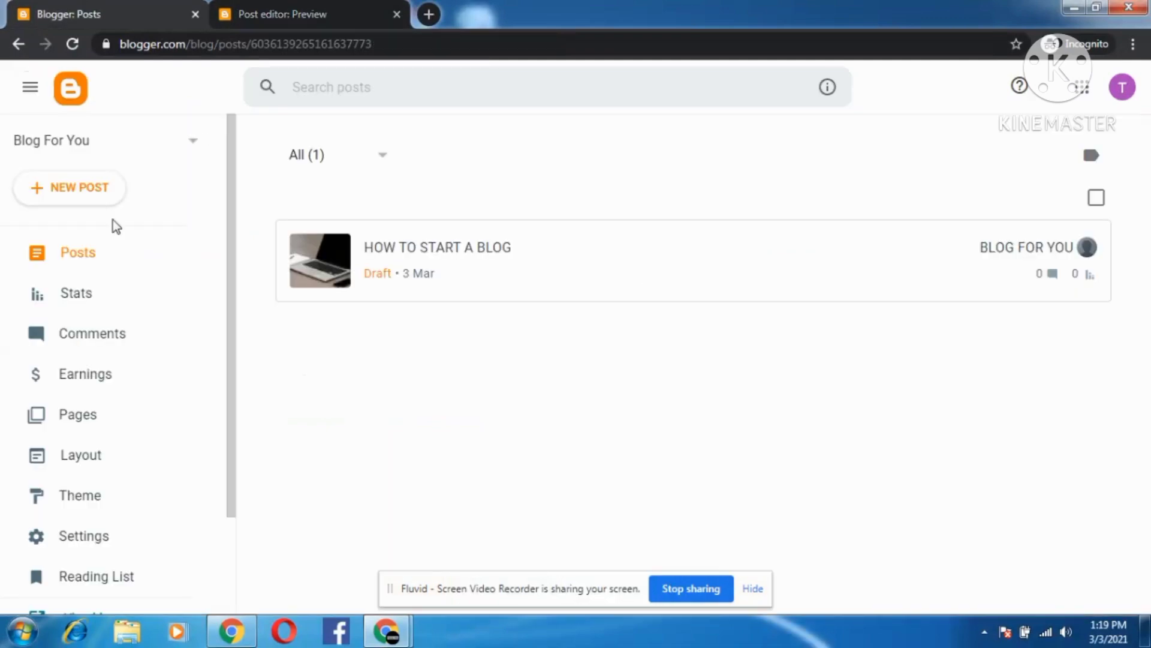